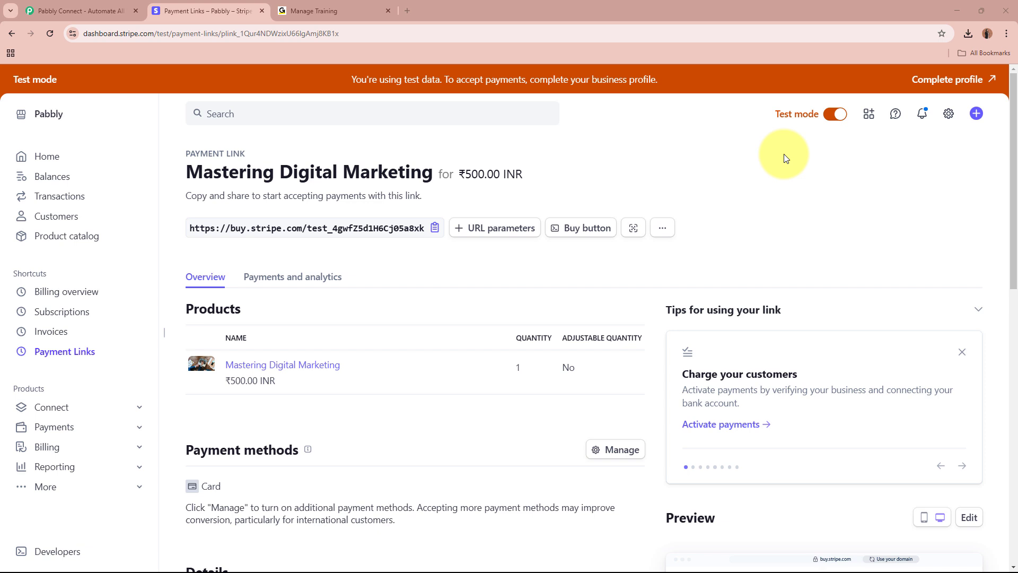
{"action": "left_click", "coordinate": [366, 10]}
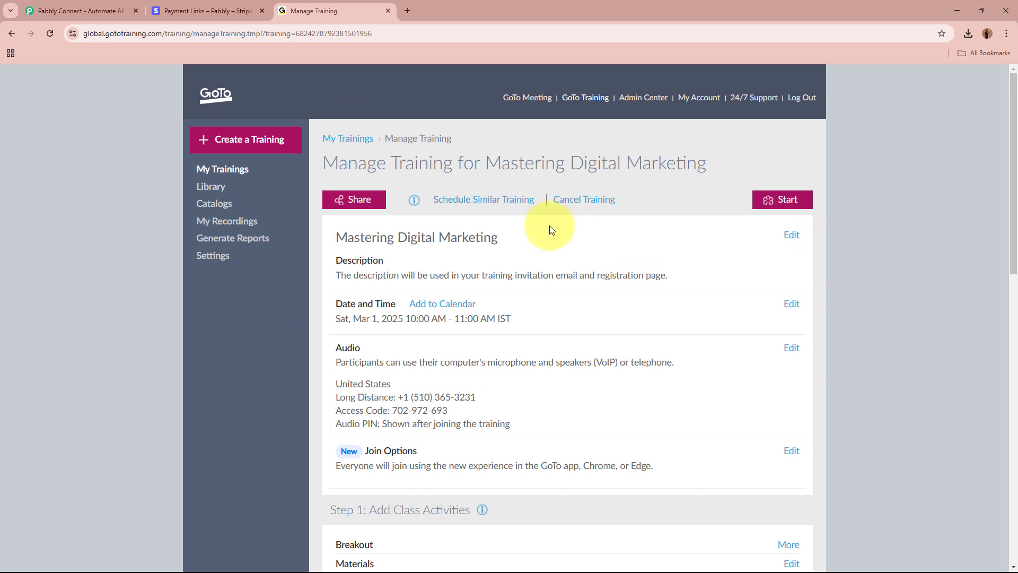
{"action": "left_click", "coordinate": [244, 10]}
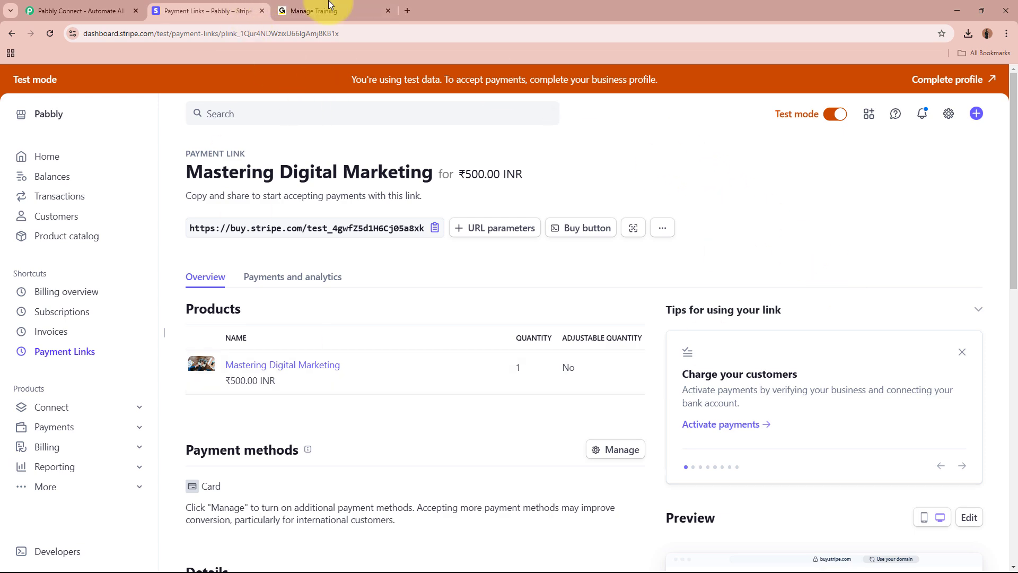
{"action": "left_click", "coordinate": [385, 4]}
- Switch to the Pabbly site, dismiss the promotional popup and sign in
{"action": "left_click", "coordinate": [84, 7]}
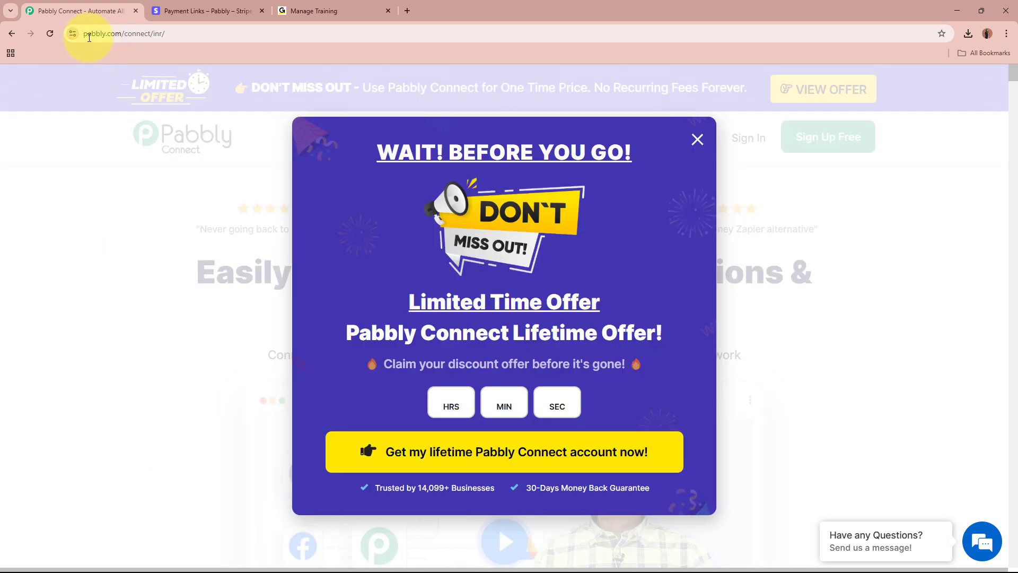
{"action": "left_click_drag", "start_coordinate": [87, 36], "coordinate": [174, 38]}
{"action": "left_click", "coordinate": [697, 154]}
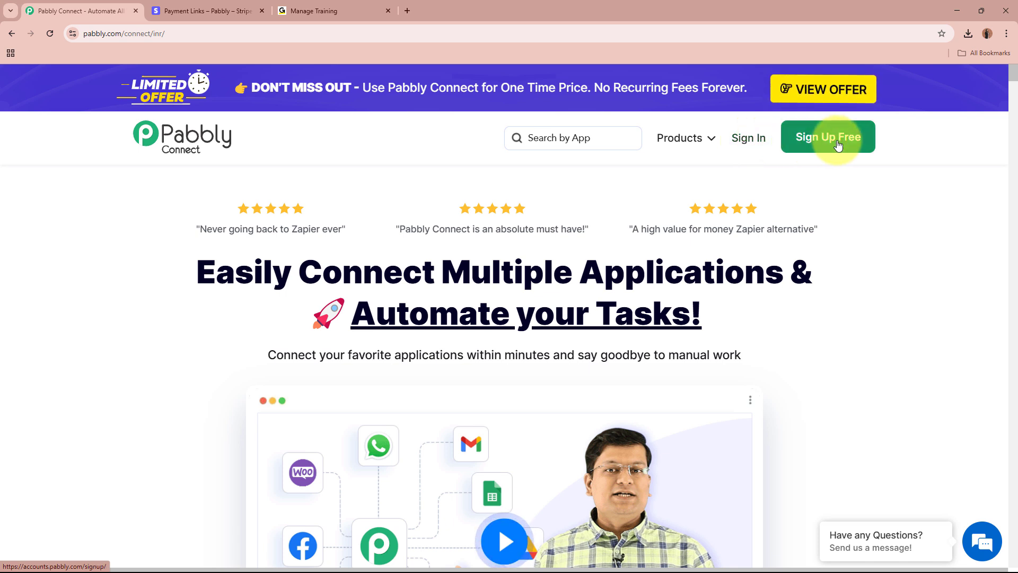
{"action": "left_click", "coordinate": [734, 139]}
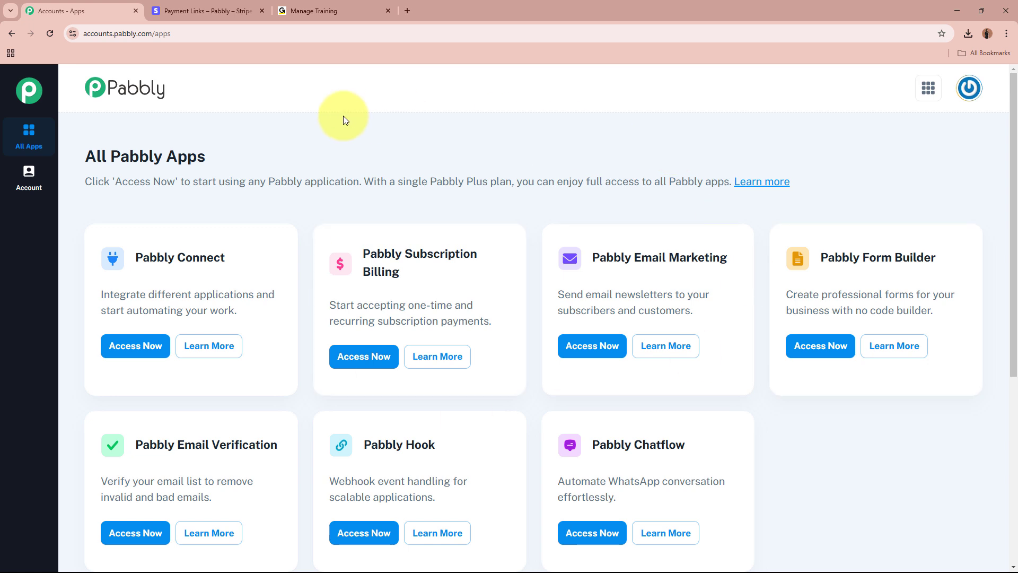
- Point out the All Pabbly Apps heading and the Pabbly Connect app listing
{"action": "triple_click", "coordinate": [108, 160]}
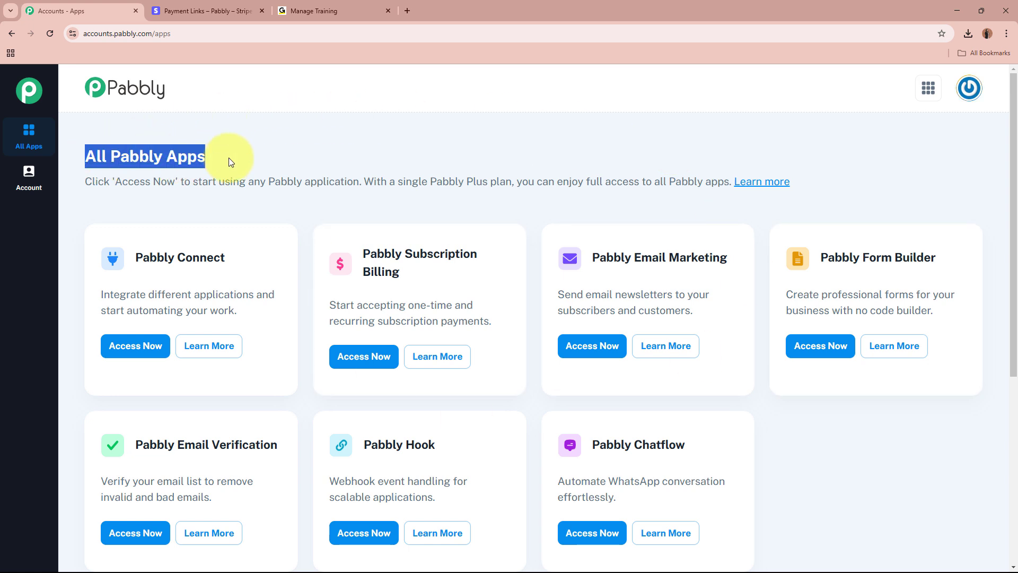
{"action": "left_click", "coordinate": [228, 157]}
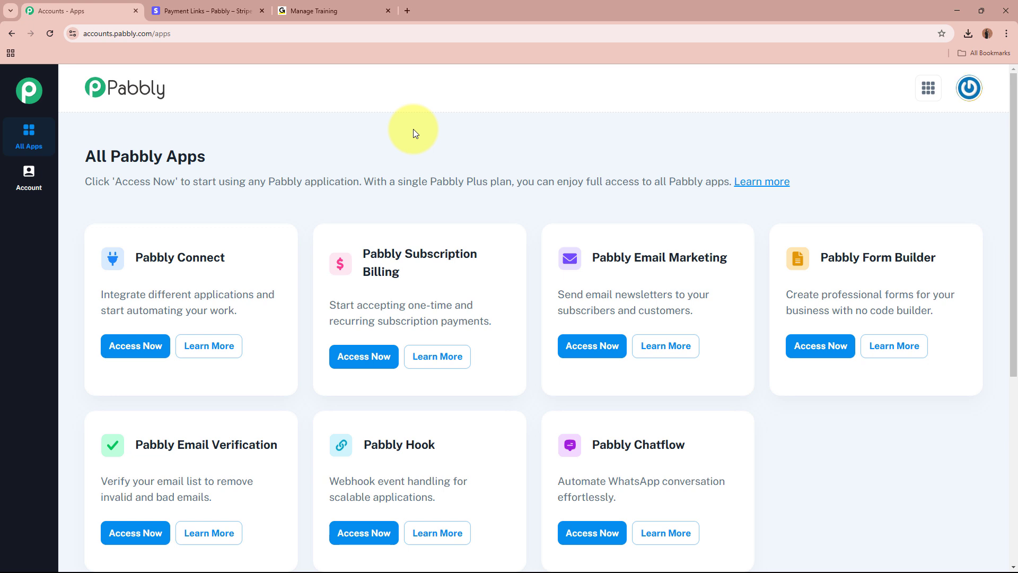
{"action": "left_click_drag", "start_coordinate": [133, 257], "coordinate": [231, 258]}
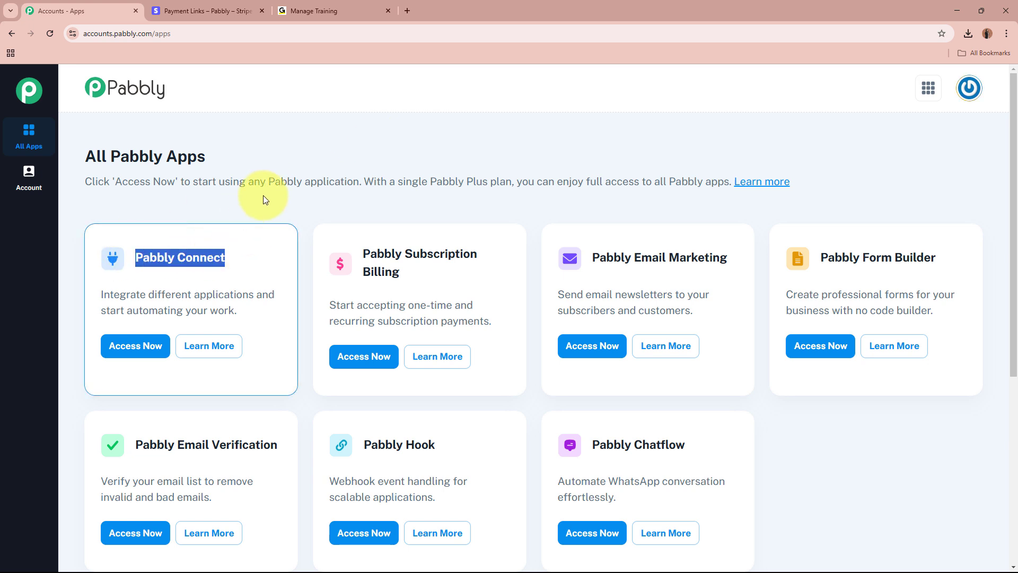
{"action": "left_click", "coordinate": [266, 198]}
- Open Pabbly Connect from the apps page and start a new workflow
{"action": "left_click", "coordinate": [144, 345]}
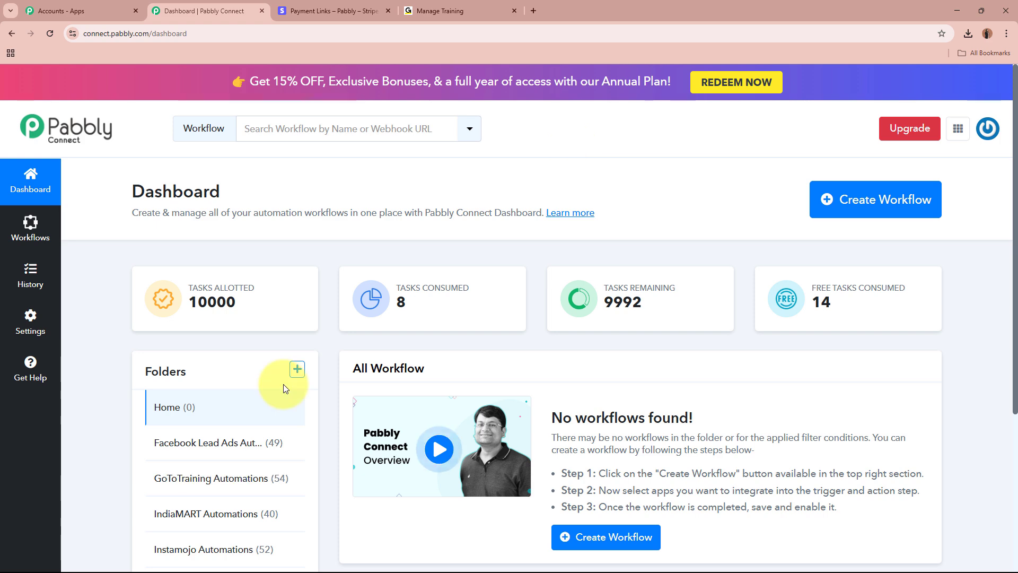
{"action": "left_click", "coordinate": [897, 192]}
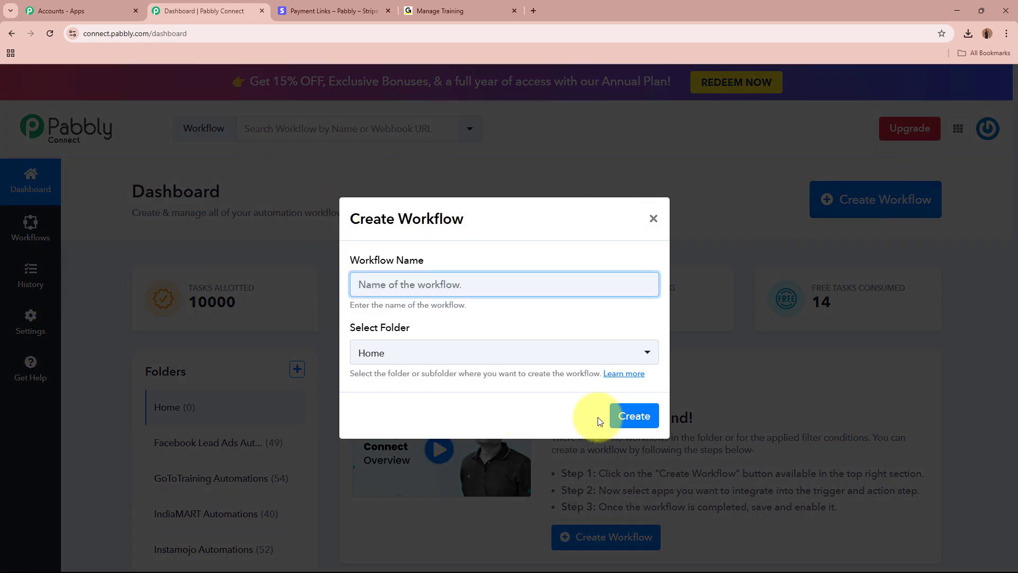
{"action": "left_click_drag", "start_coordinate": [346, 261], "coordinate": [456, 262]}
{"action": "left_click_drag", "start_coordinate": [346, 334], "coordinate": [503, 306]}
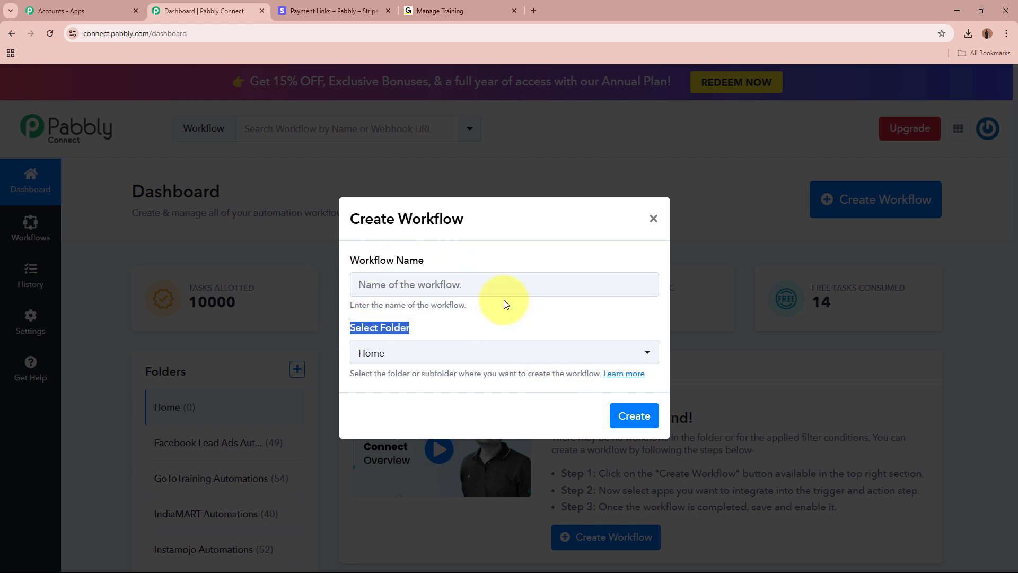
- Name the workflow 'Create GoToTraining Registrant on Stripe Payment' and file it under GoToTraining Automations
{"action": "left_click", "coordinate": [504, 289]}
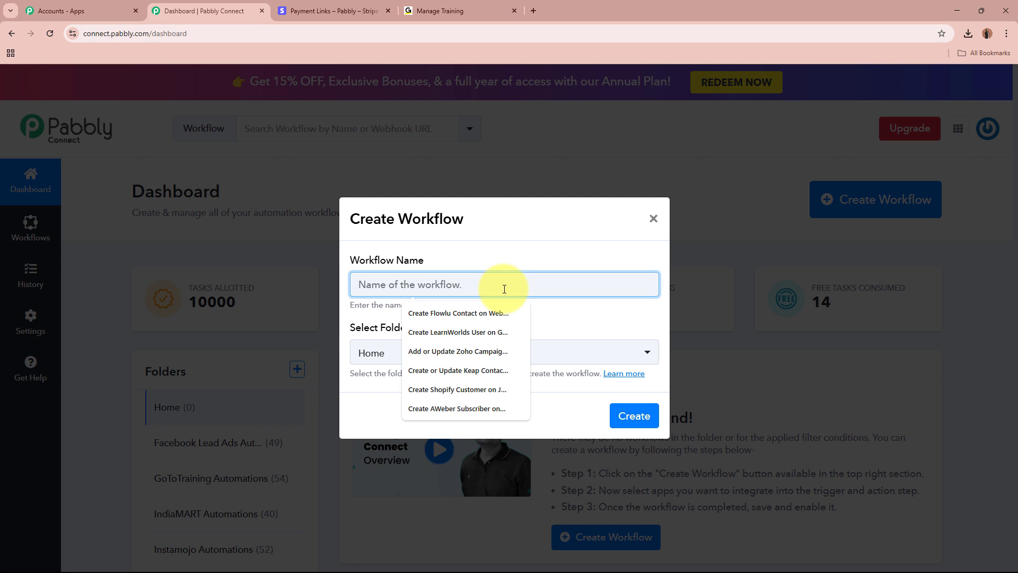
{"action": "type", "text": "Create GoToTraining Registrant on Stripe Payment"}
{"action": "left_click_drag", "start_coordinate": [359, 285], "coordinate": [595, 288]}
{"action": "left_click", "coordinate": [586, 313]}
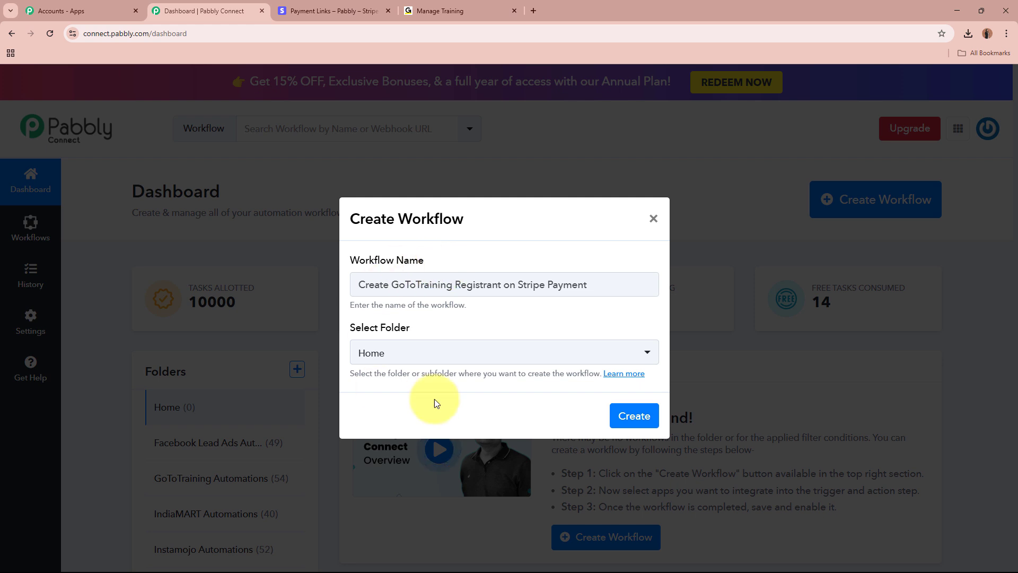
{"action": "left_click", "coordinate": [450, 354]}
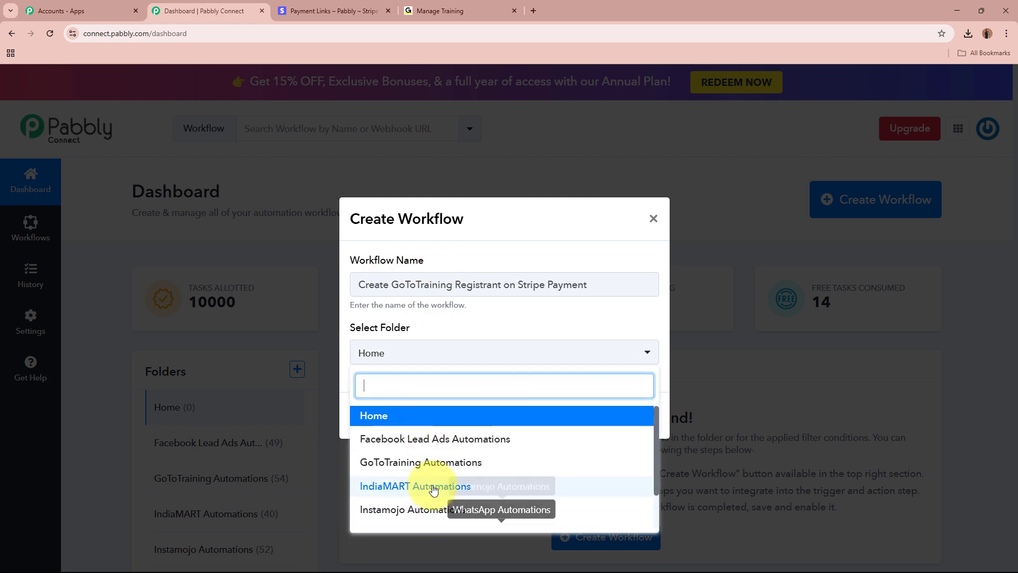
{"action": "left_click", "coordinate": [426, 460]}
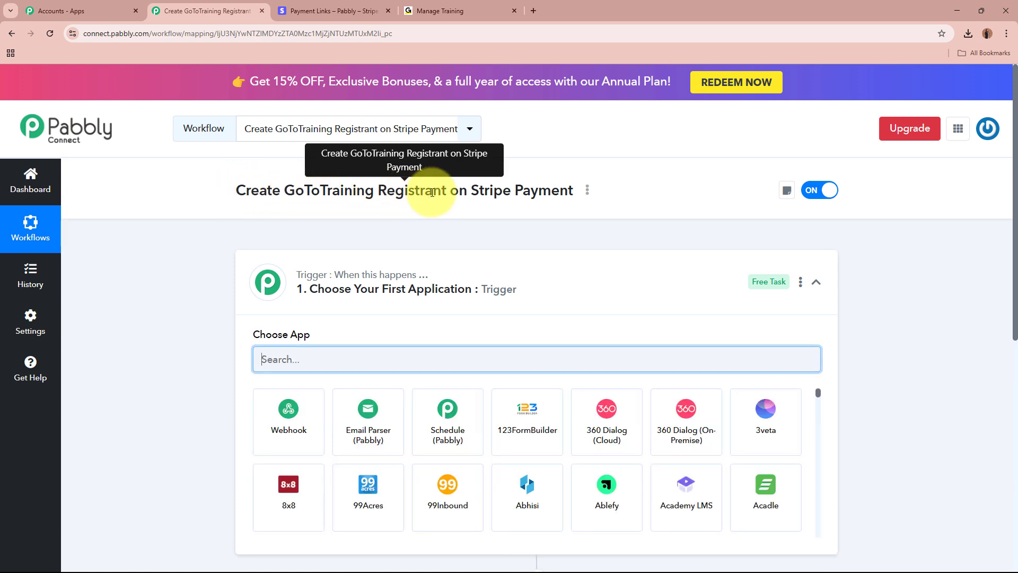
- Search 'Stri' and pick Stripe as the trigger app, briefly checking the Stripe tab
{"action": "left_click", "coordinate": [575, 302]}
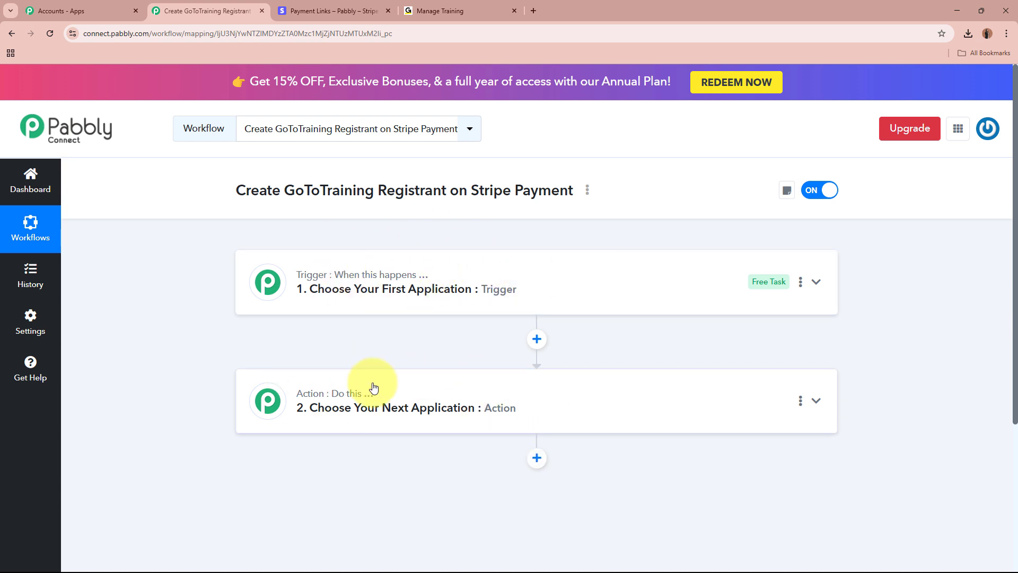
{"action": "left_click", "coordinate": [629, 291]}
{"action": "left_click", "coordinate": [577, 357]}
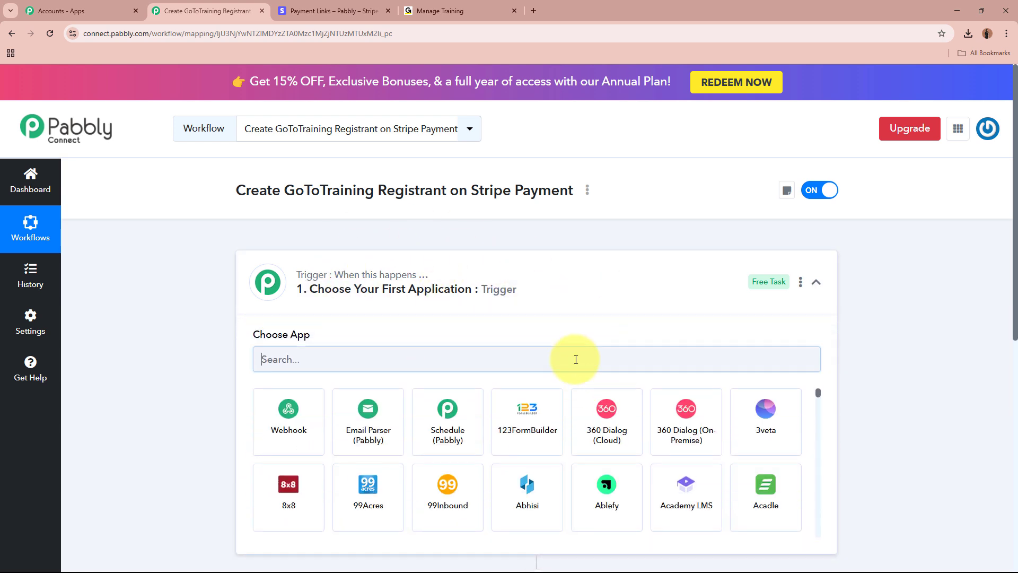
{"action": "type", "text": "S"}
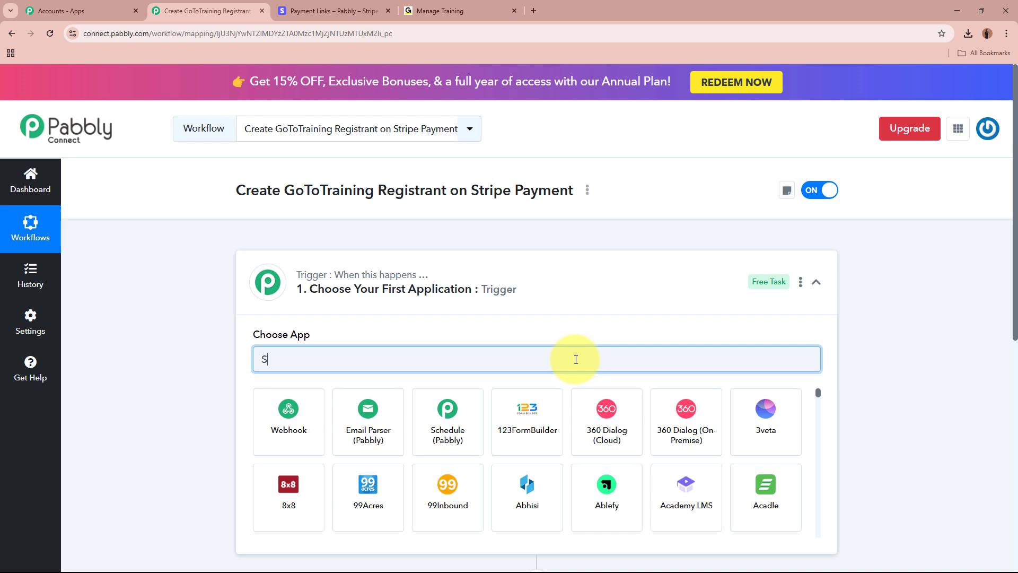
{"action": "type", "text": "tri"}
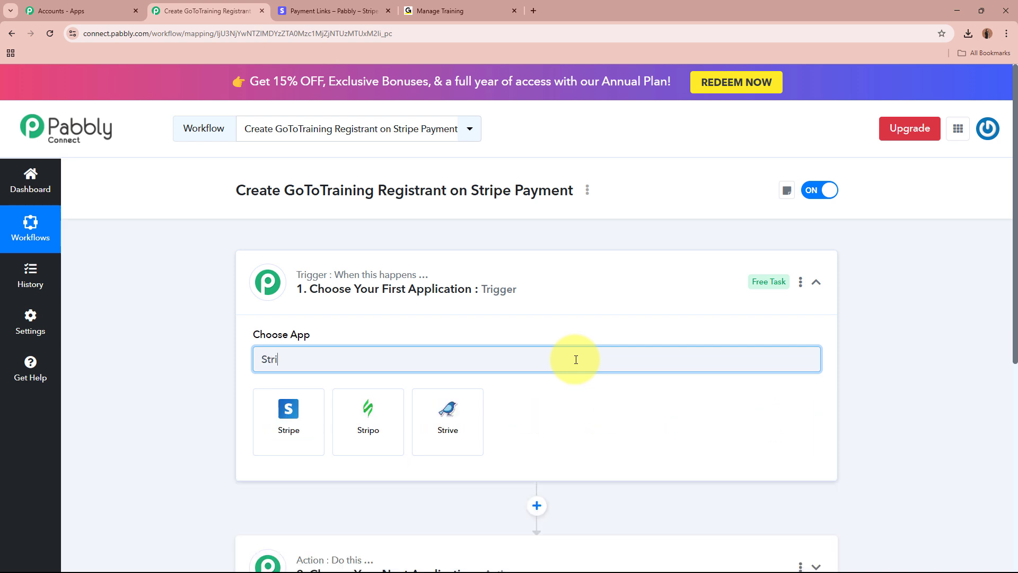
{"action": "left_click", "coordinate": [318, 443]}
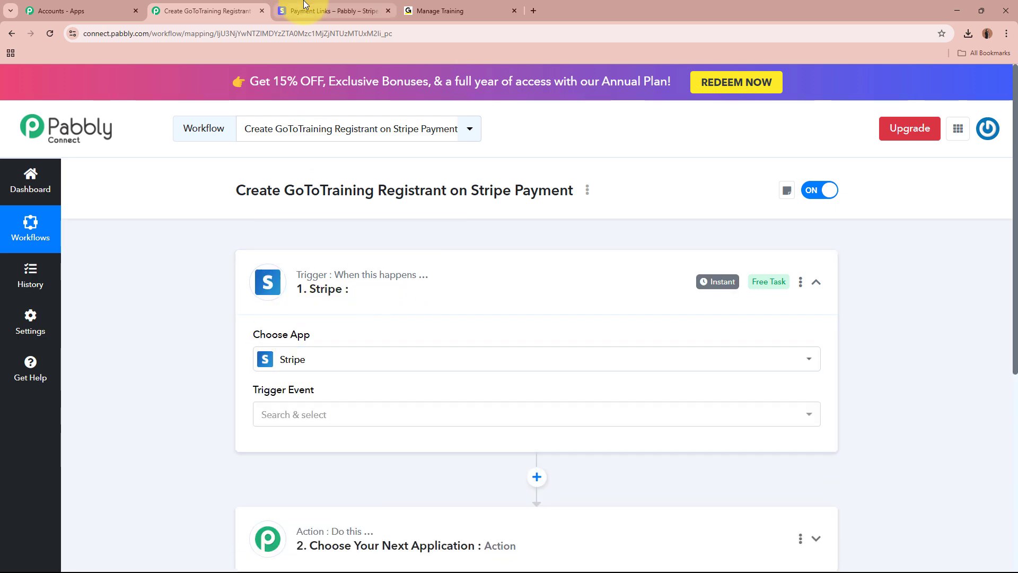
{"action": "left_click", "coordinate": [333, 10]}
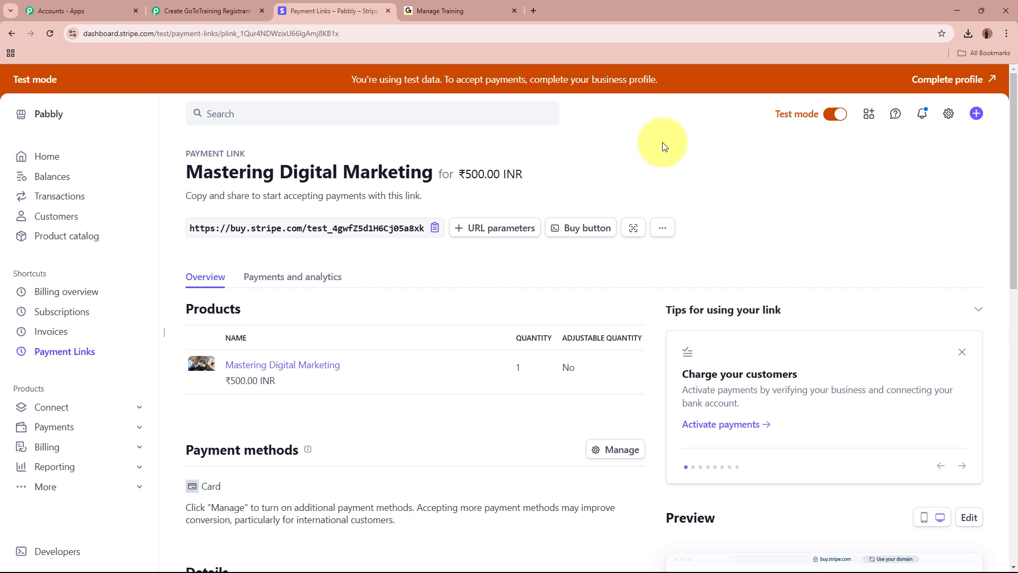
{"action": "left_click", "coordinate": [209, 5]}
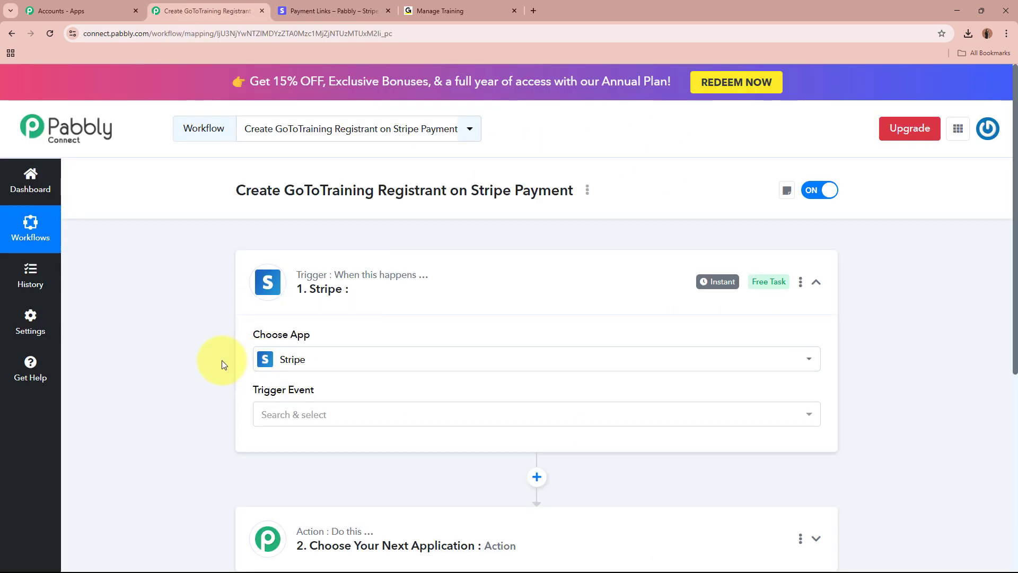
- Set the Stripe trigger event to New Charge
{"action": "left_click", "coordinate": [351, 411]}
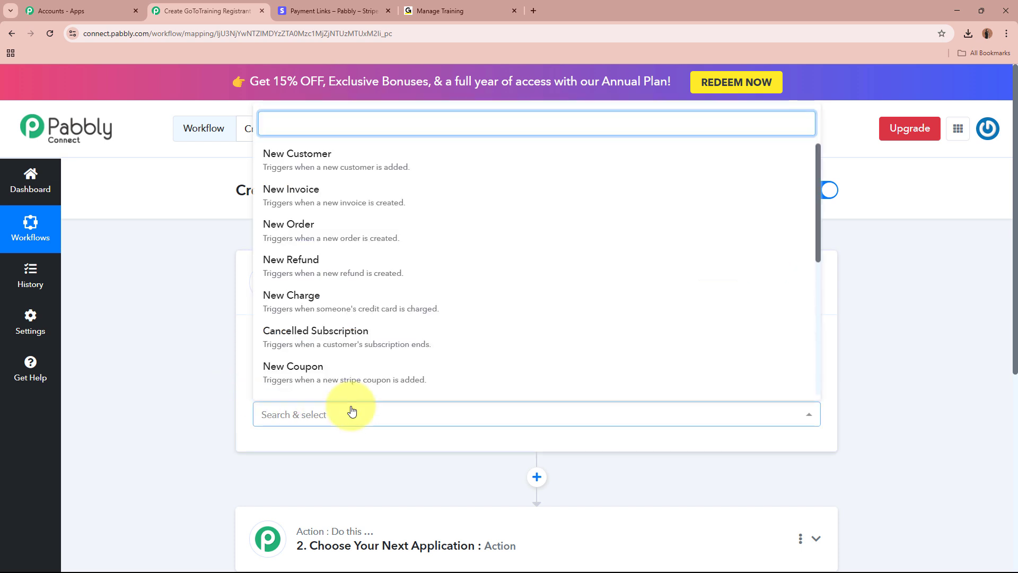
{"action": "left_click", "coordinate": [318, 293]}
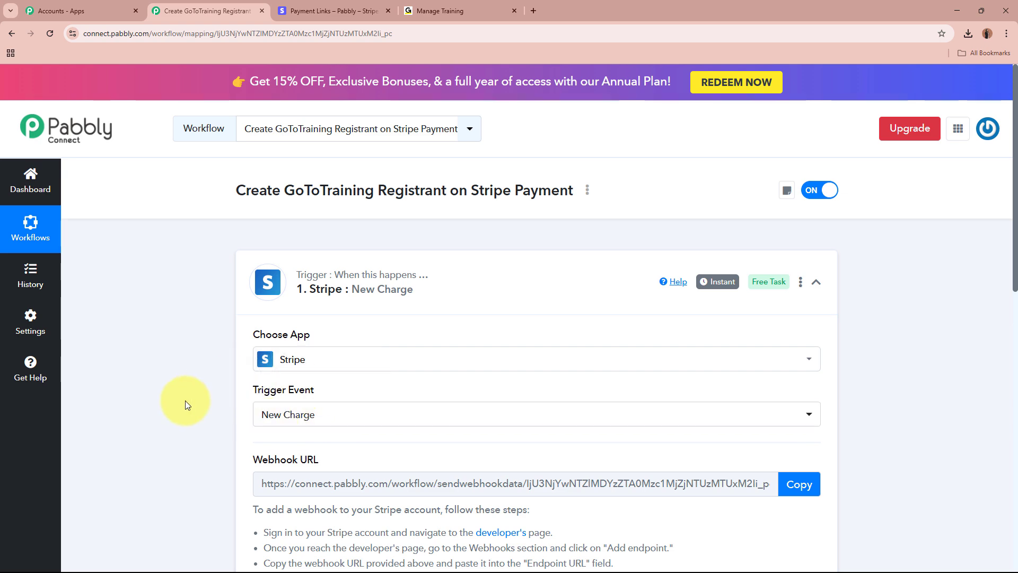
{"action": "scroll", "coordinate": [185, 400], "scroll_direction": "down", "scroll_amount": 3}
- Review the webhook setup instructions and copy the generated Webhook URL
{"action": "left_click_drag", "start_coordinate": [254, 301], "coordinate": [325, 302]}
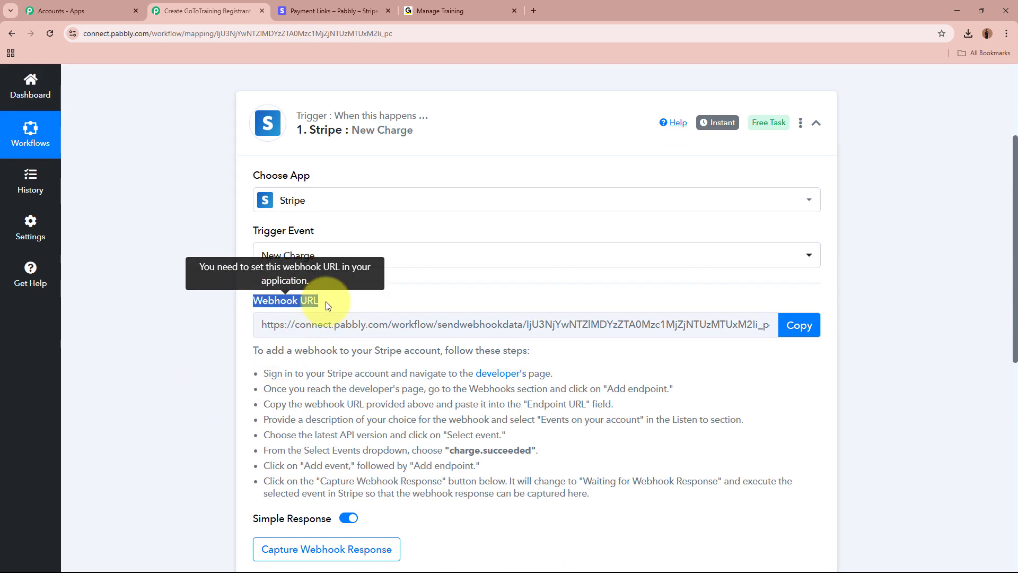
{"action": "left_click", "coordinate": [185, 359]}
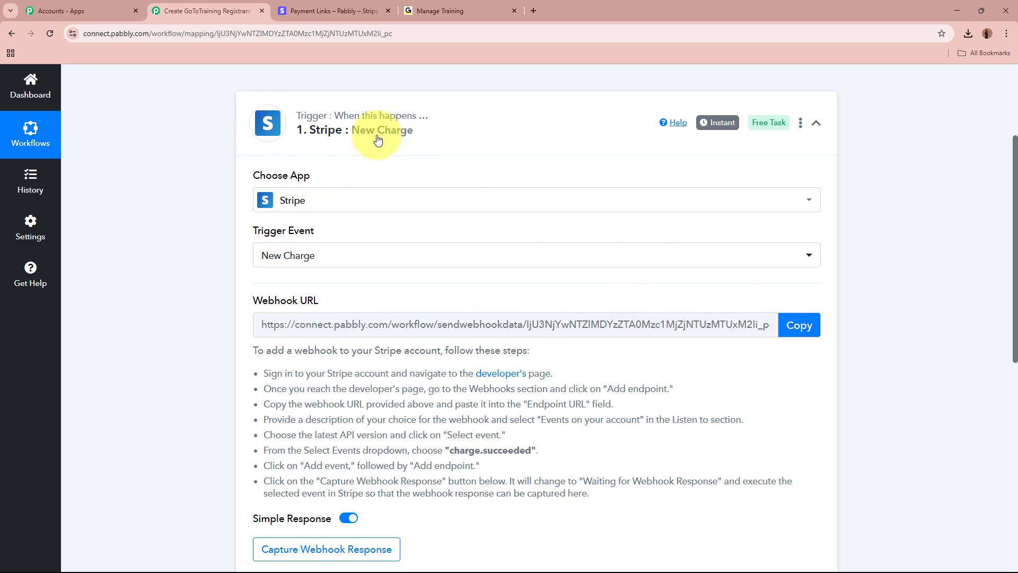
{"action": "left_click_drag", "start_coordinate": [239, 341], "coordinate": [670, 495]}
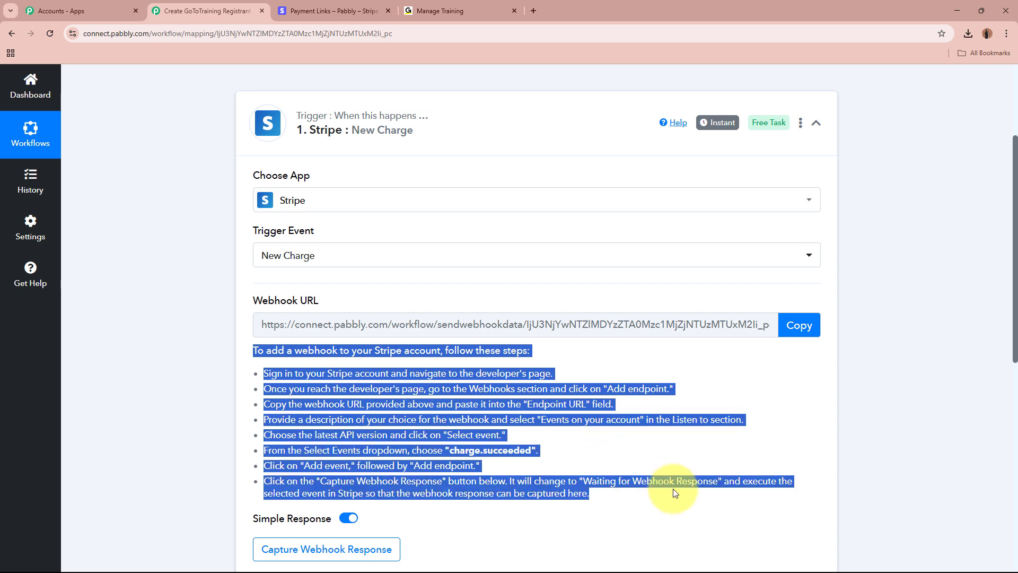
{"action": "left_click", "coordinate": [673, 489]}
{"action": "left_click", "coordinate": [799, 325]}
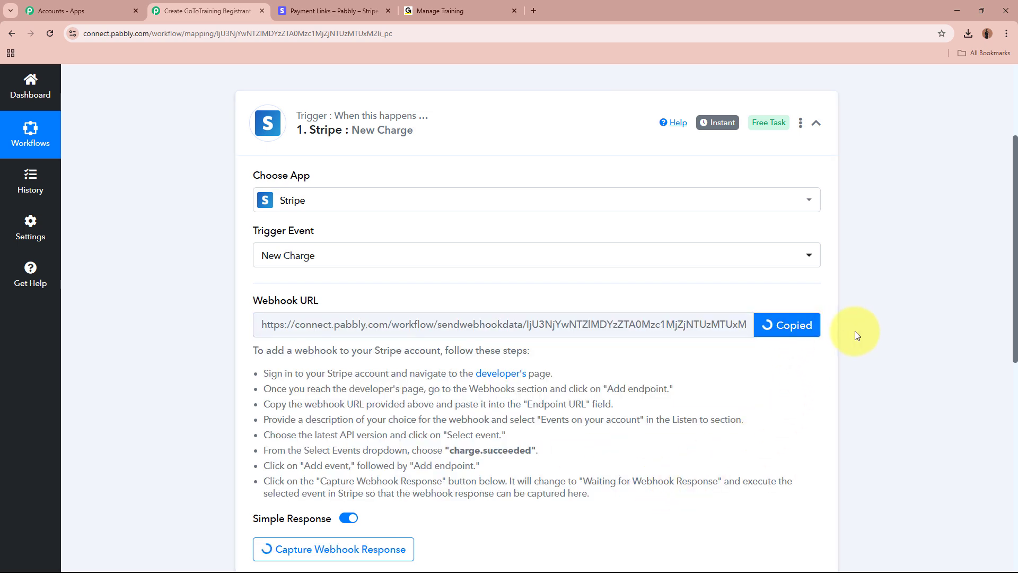
{"action": "scroll", "coordinate": [856, 331], "scroll_direction": "up", "scroll_amount": 3}
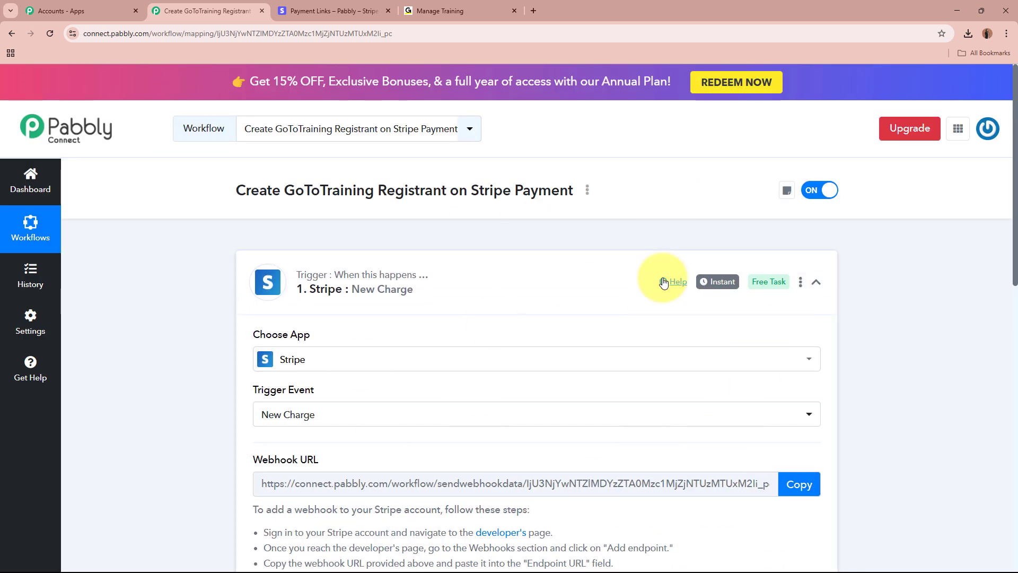
- In Stripe, go to Developers > Webhooks and start adding an endpoint
{"action": "left_click", "coordinate": [361, 16]}
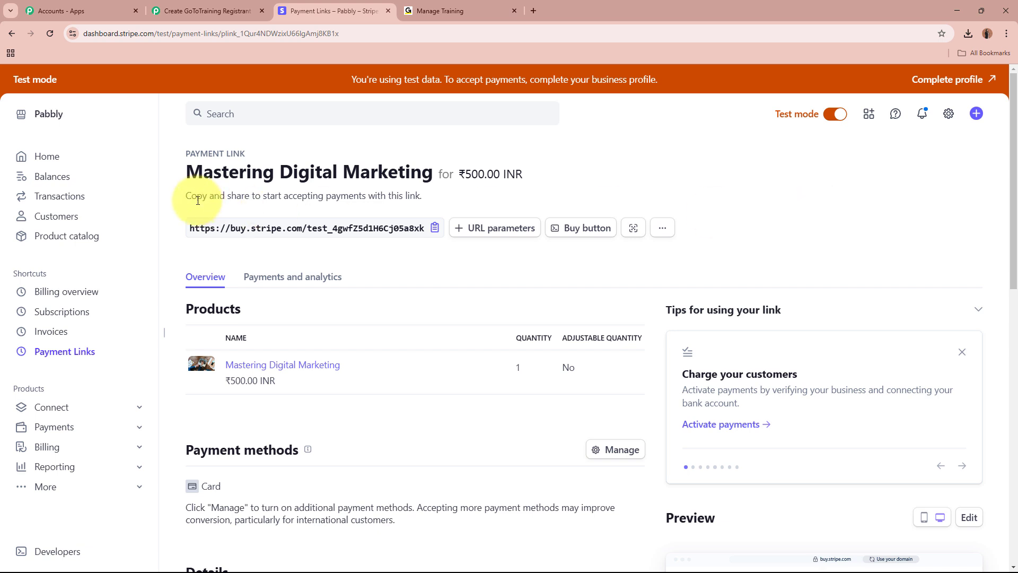
{"action": "left_click", "coordinate": [74, 551]}
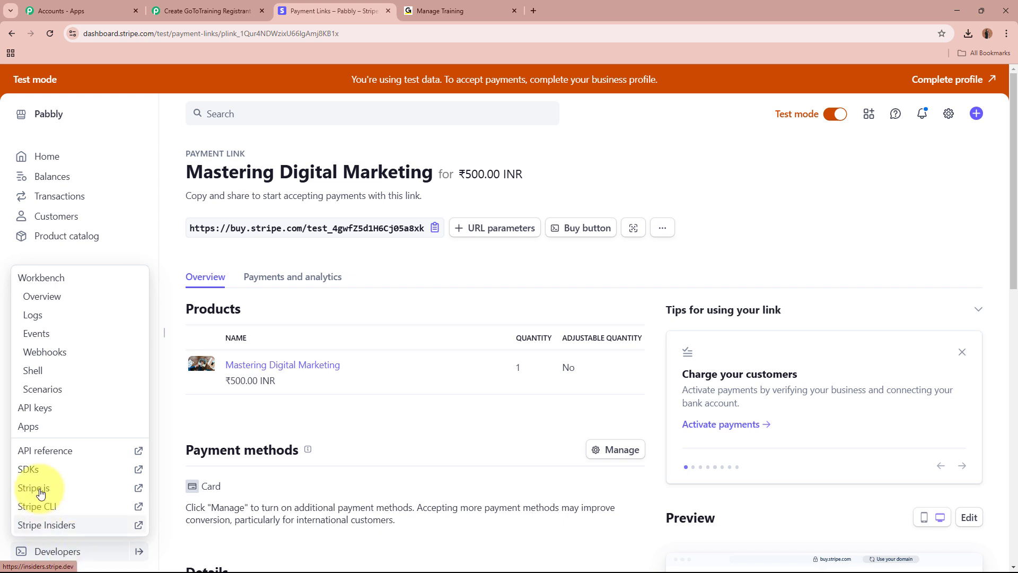
{"action": "left_click", "coordinate": [71, 352]}
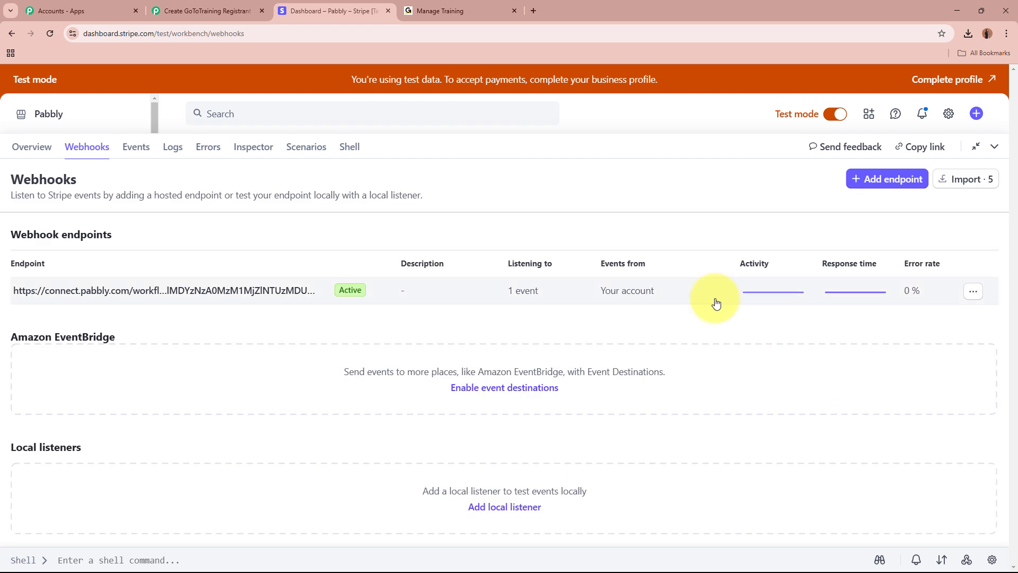
{"action": "left_click", "coordinate": [887, 180]}
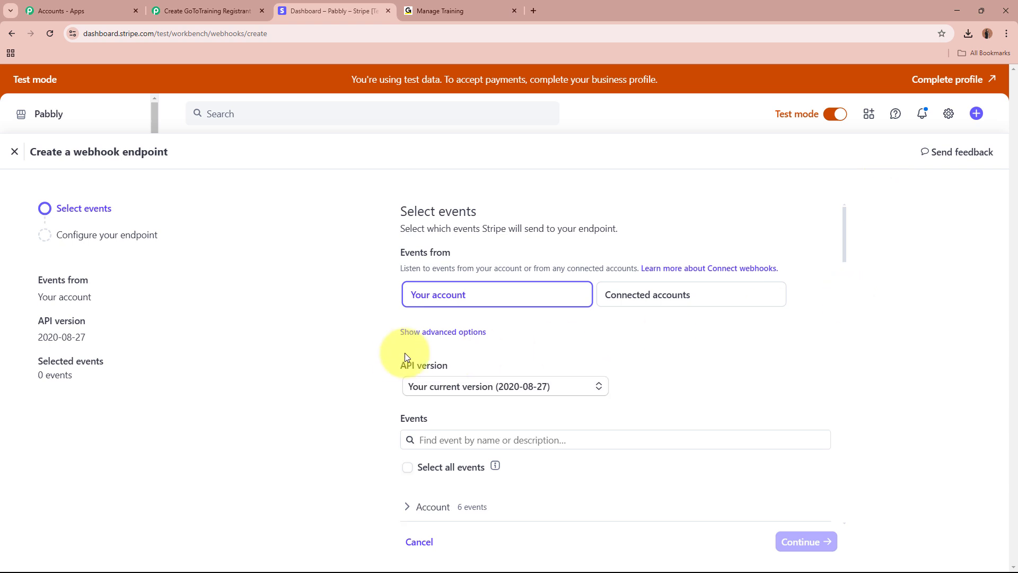
- Choose the latest API version, 2025-01-27.acacia, for the endpoint
{"action": "left_click", "coordinate": [471, 386]}
{"action": "left_click", "coordinate": [476, 424]}
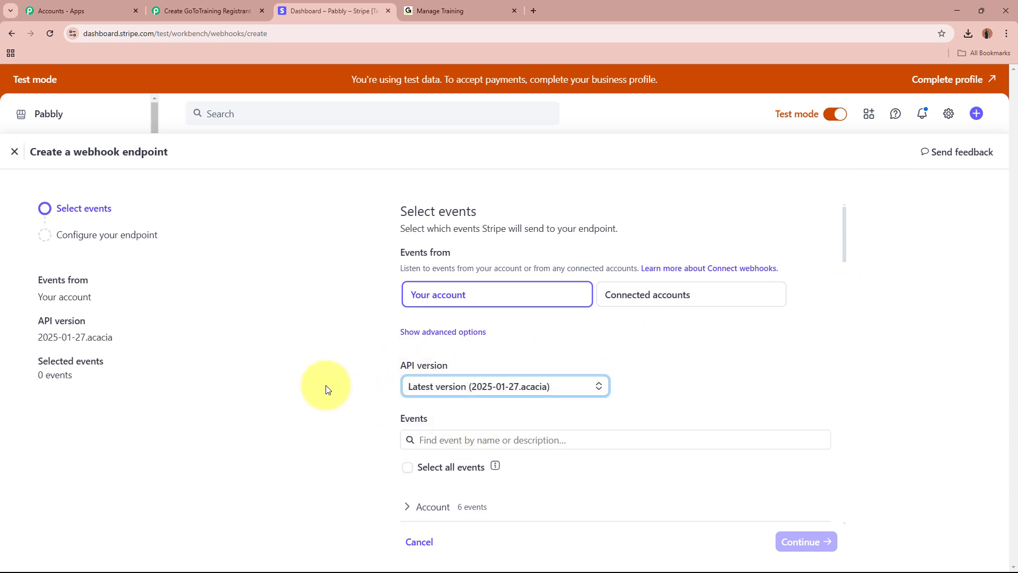
{"action": "left_click", "coordinate": [326, 384]}
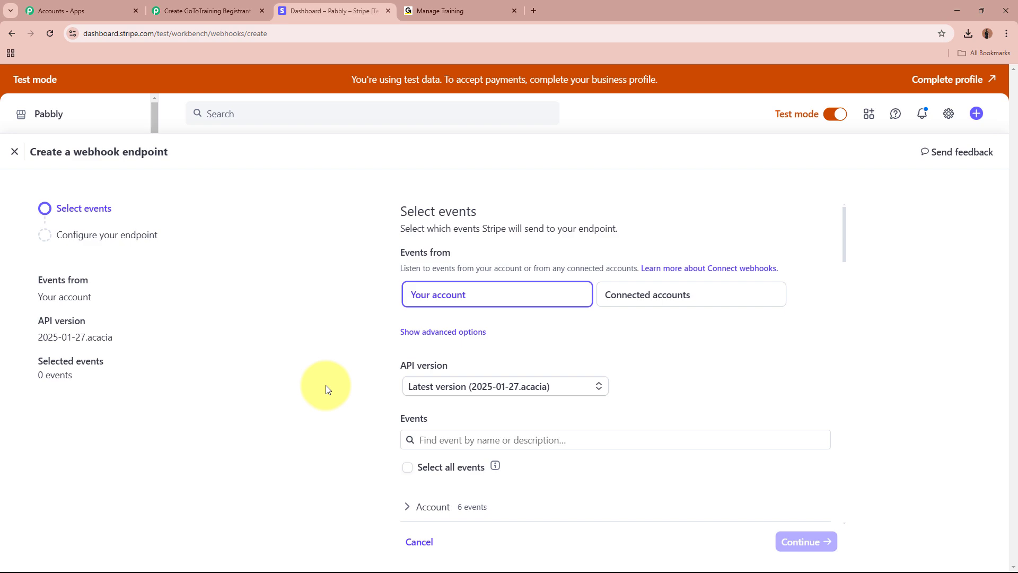
{"action": "left_click", "coordinate": [479, 439]}
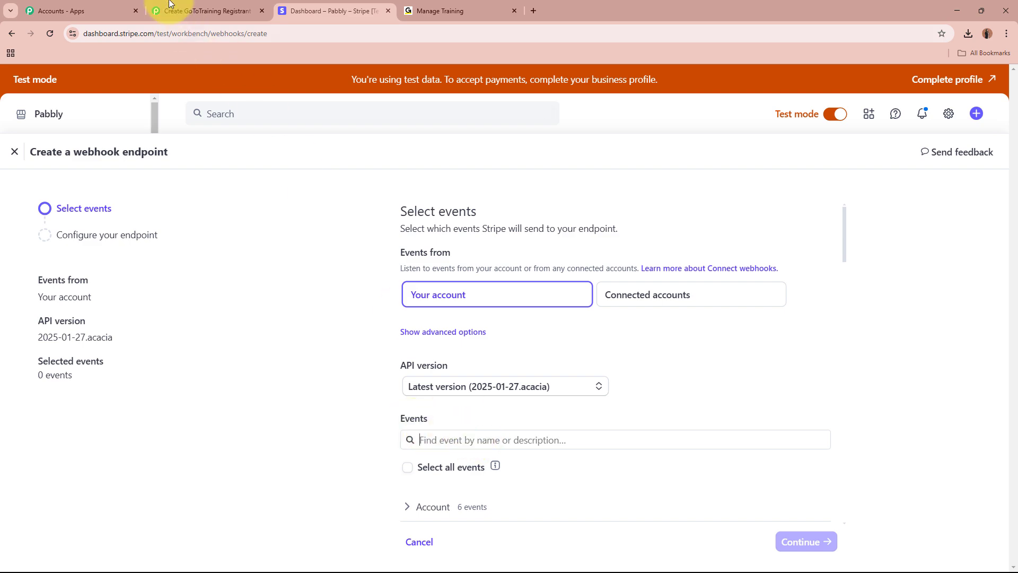
- Search for and select the charge.succeeded event to listen to
{"action": "left_click", "coordinate": [204, 11]}
{"action": "scroll", "coordinate": [266, 362], "scroll_direction": "down", "scroll_amount": 4}
{"action": "scroll", "coordinate": [266, 362], "scroll_direction": "down", "scroll_amount": 2}
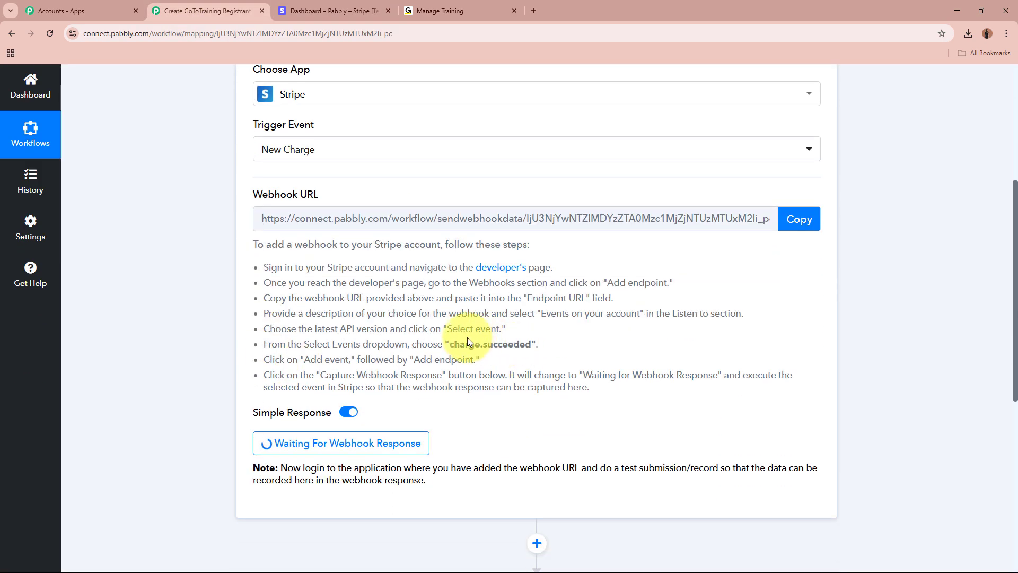
{"action": "left_click_drag", "start_coordinate": [450, 344], "coordinate": [530, 341]}
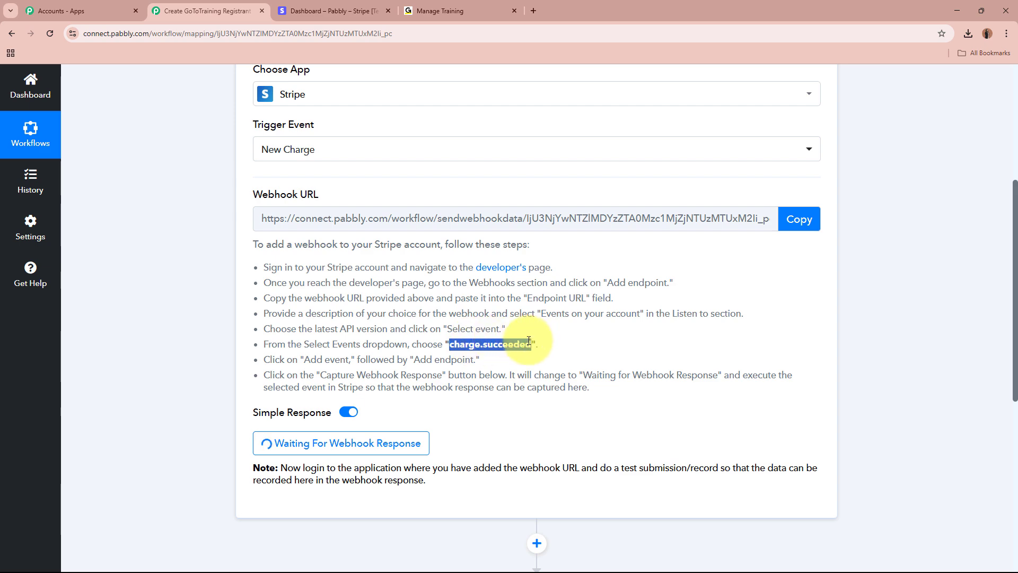
{"action": "left_click", "coordinate": [440, 11]}
{"action": "left_click", "coordinate": [339, 10]}
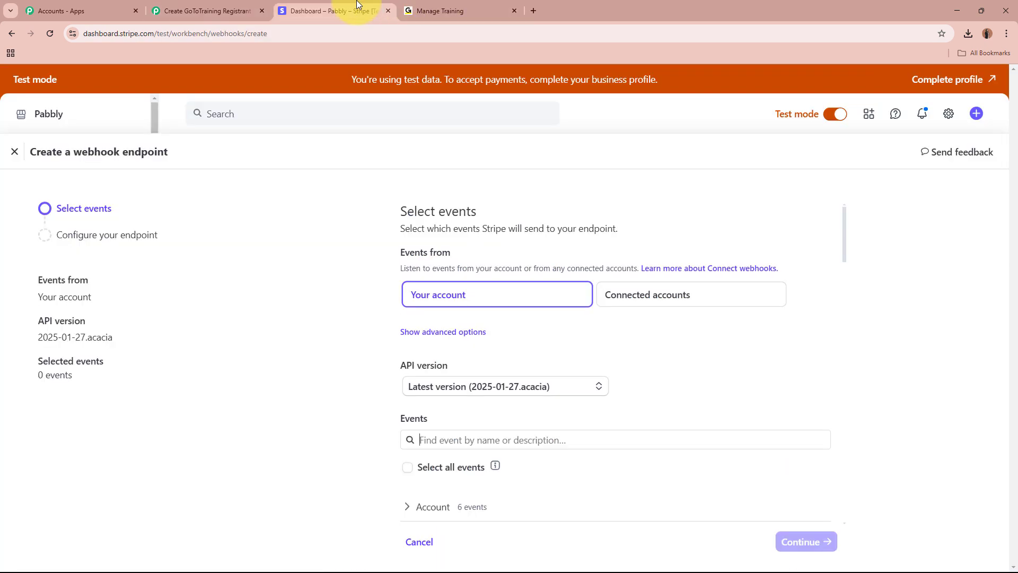
{"action": "left_click", "coordinate": [563, 453]}
{"action": "key", "text": "ctrl+v"}
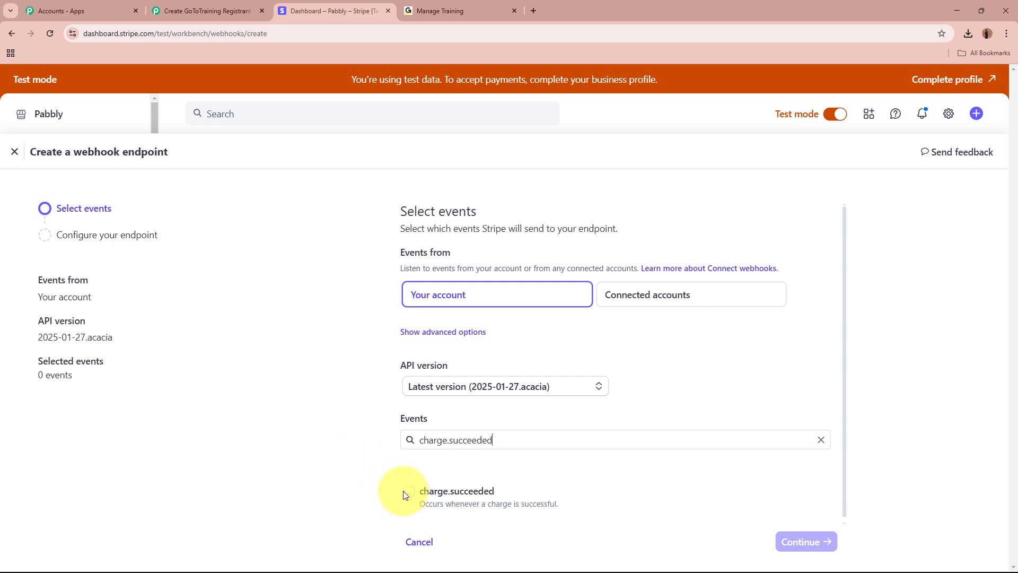
{"action": "left_click", "coordinate": [408, 492]}
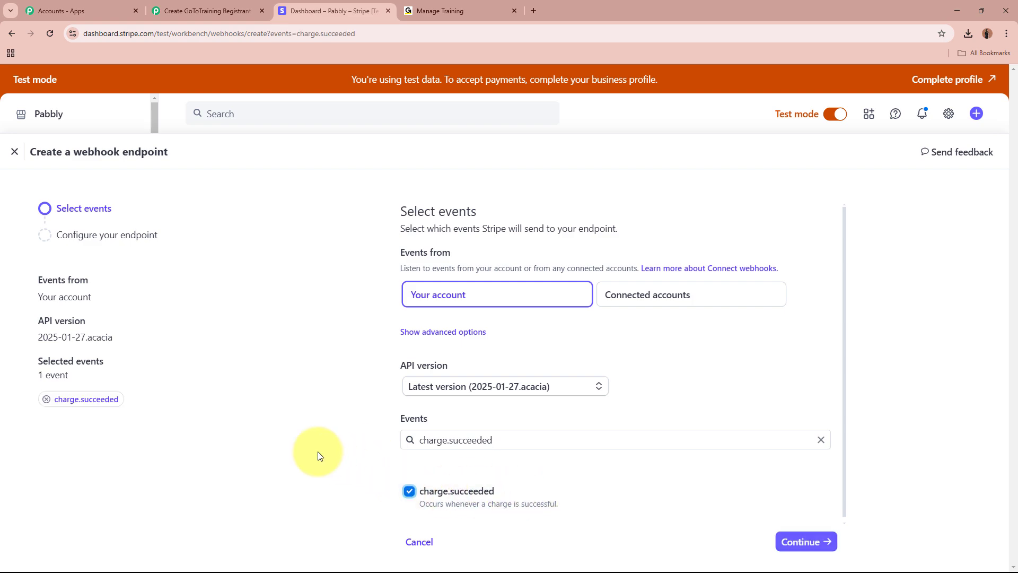
- Paste the Pabbly webhook URL as the endpoint URL and create the endpoint
{"action": "left_click", "coordinate": [177, 7]}
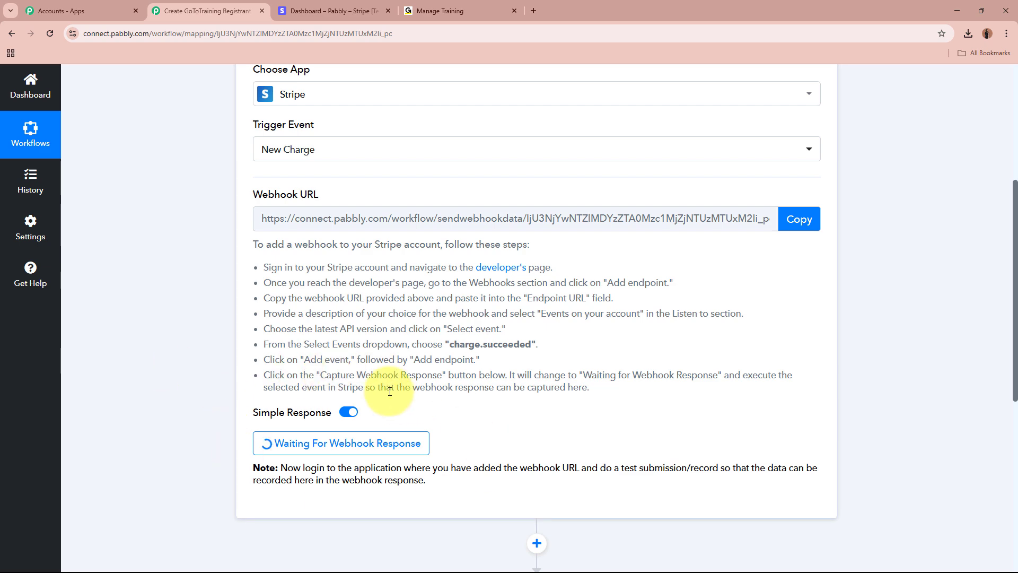
{"action": "left_click", "coordinate": [330, 11]}
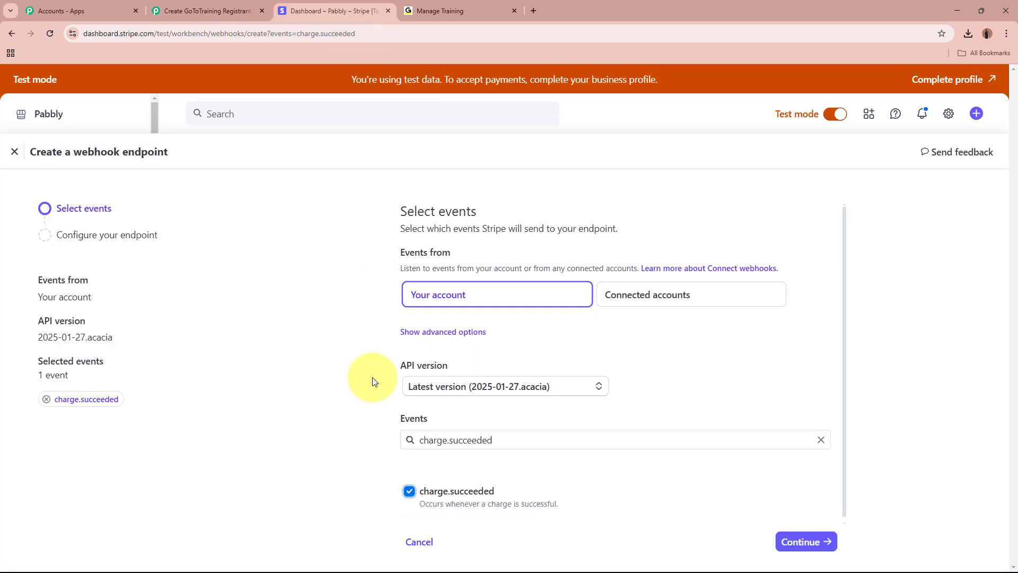
{"action": "left_click", "coordinate": [825, 543]}
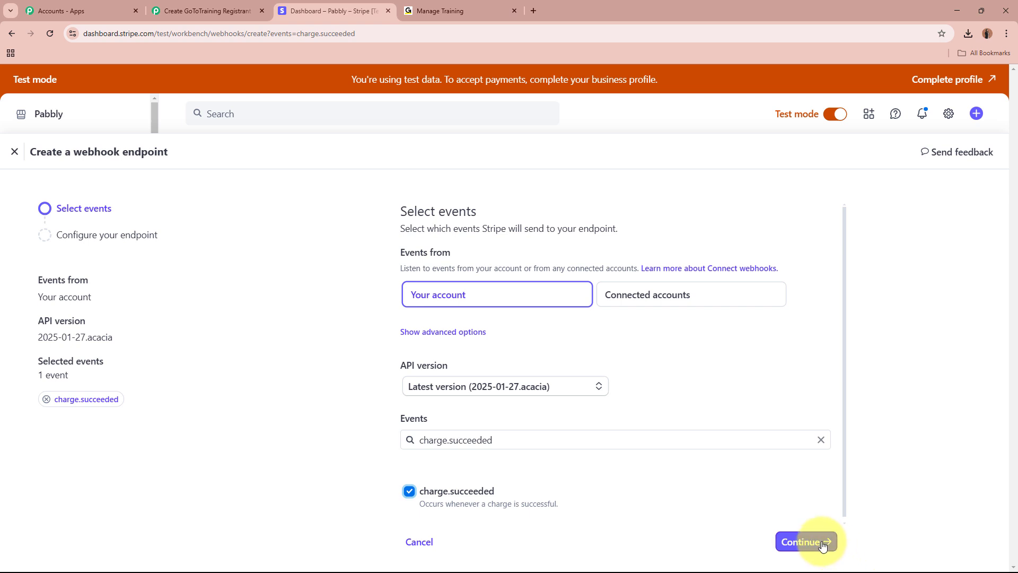
{"action": "left_click", "coordinate": [517, 283]}
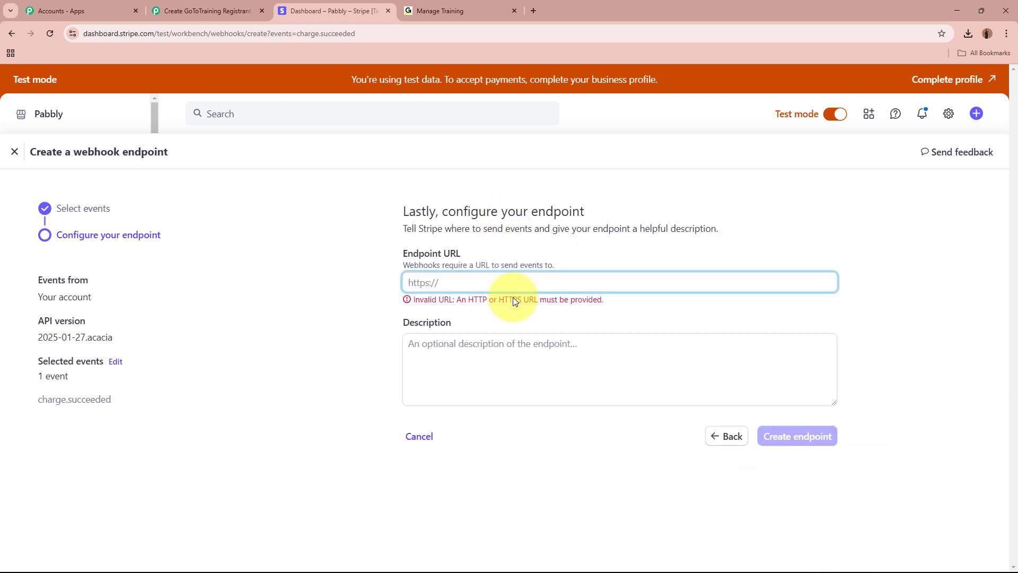
{"action": "key", "text": "ctrl+v"}
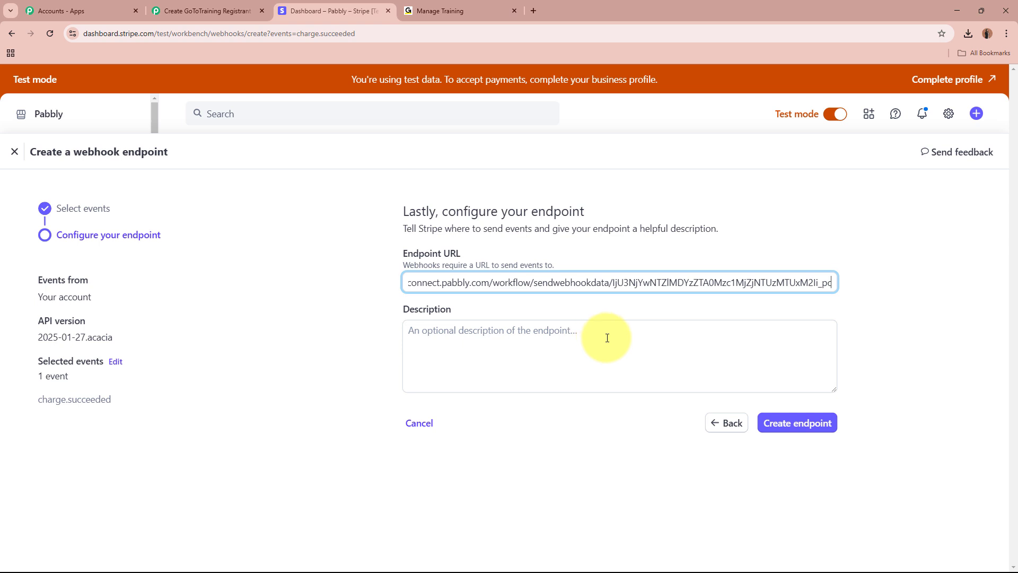
{"action": "left_click", "coordinate": [816, 427]}
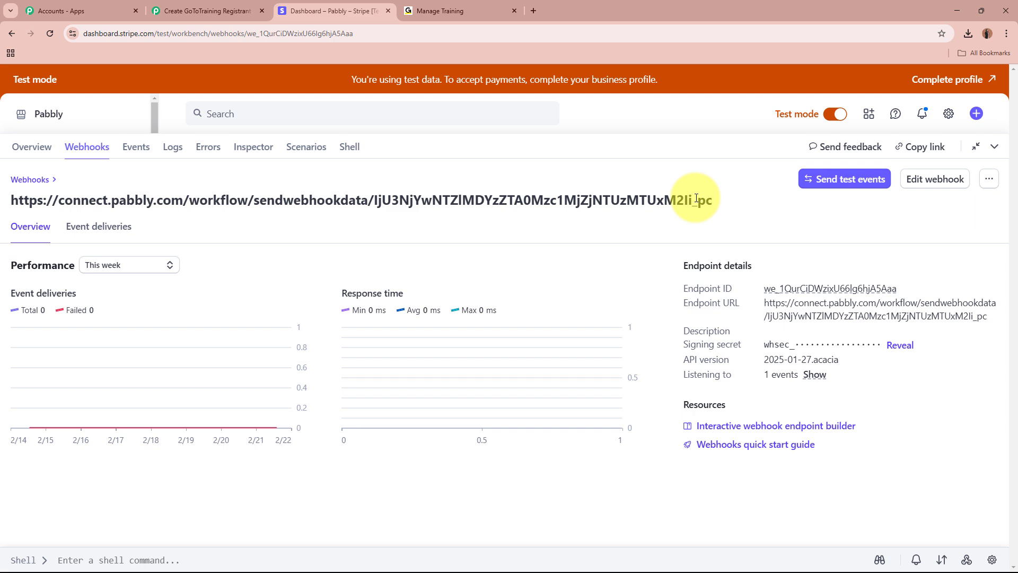
{"action": "left_click", "coordinate": [188, 4]}
{"action": "scroll", "coordinate": [167, 320], "scroll_direction": "down", "scroll_amount": 5}
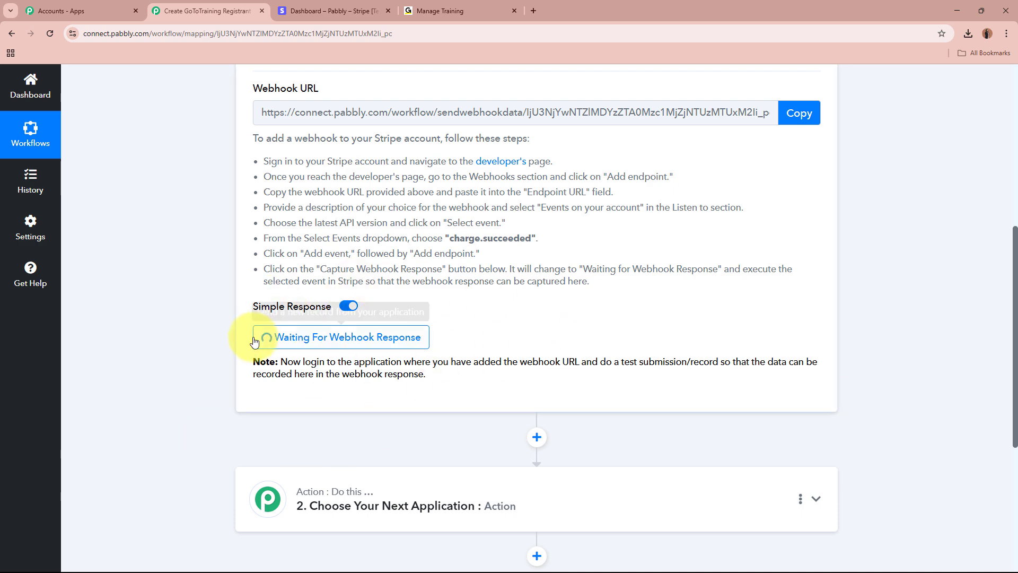
{"action": "scroll", "coordinate": [126, 304], "scroll_direction": "up", "scroll_amount": 7}
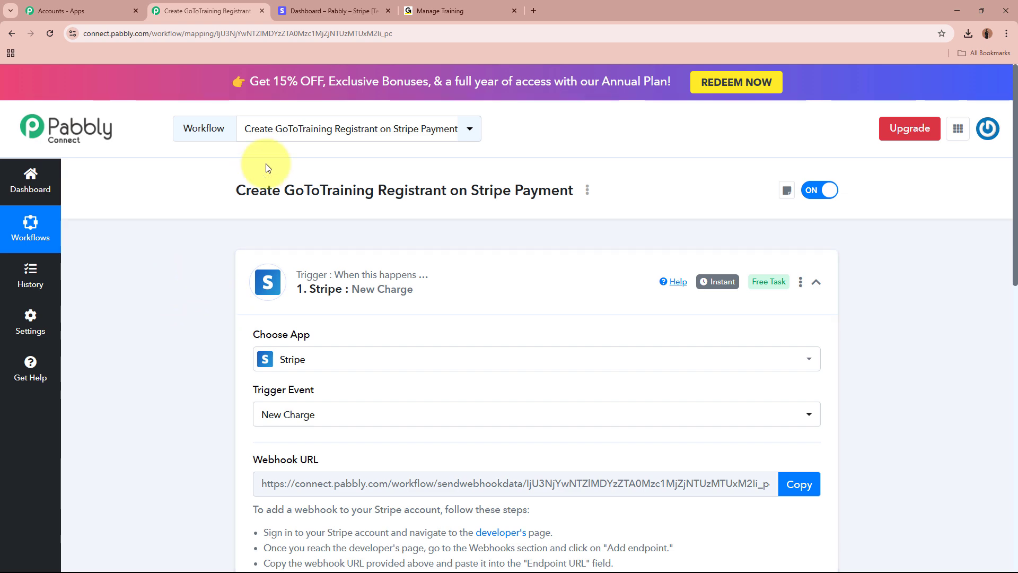
{"action": "left_click", "coordinate": [346, 5]}
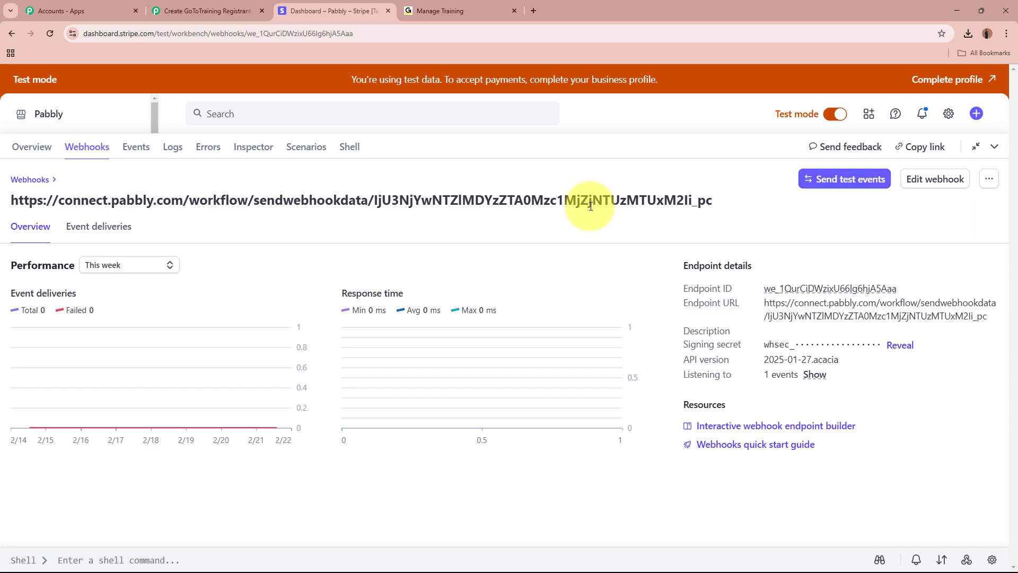
{"action": "left_click", "coordinate": [225, 10]}
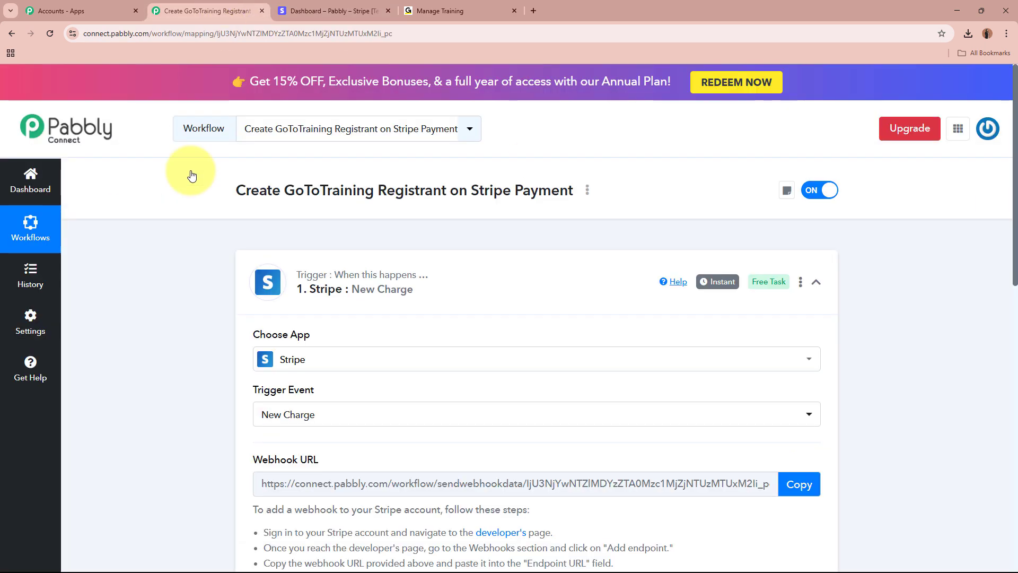
{"action": "left_click", "coordinate": [356, 5]}
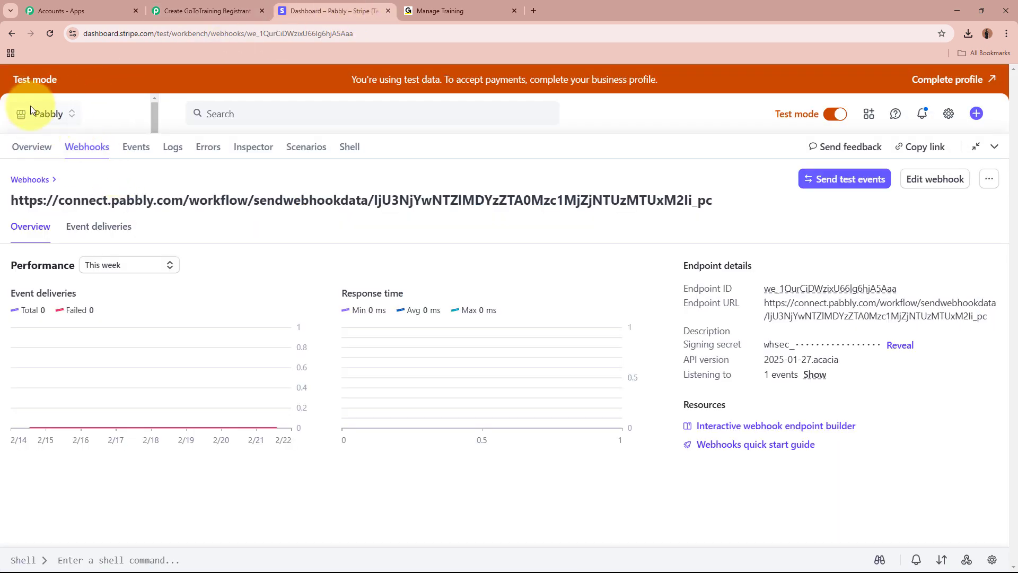
- Open the Mastering Digital Marketing payment link under Payment Links and copy its URL
{"action": "left_click", "coordinate": [47, 120]}
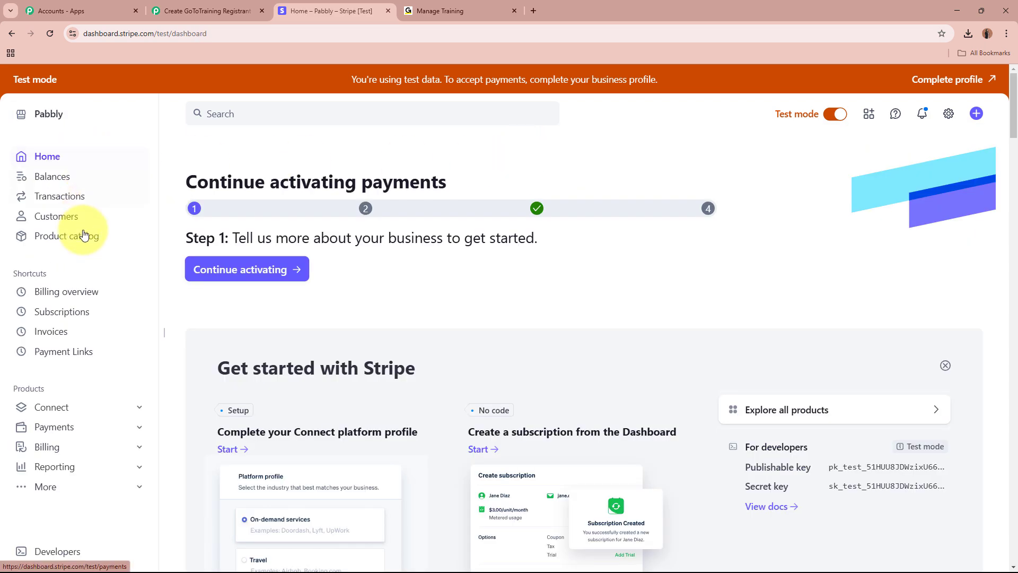
{"action": "left_click", "coordinate": [79, 352]}
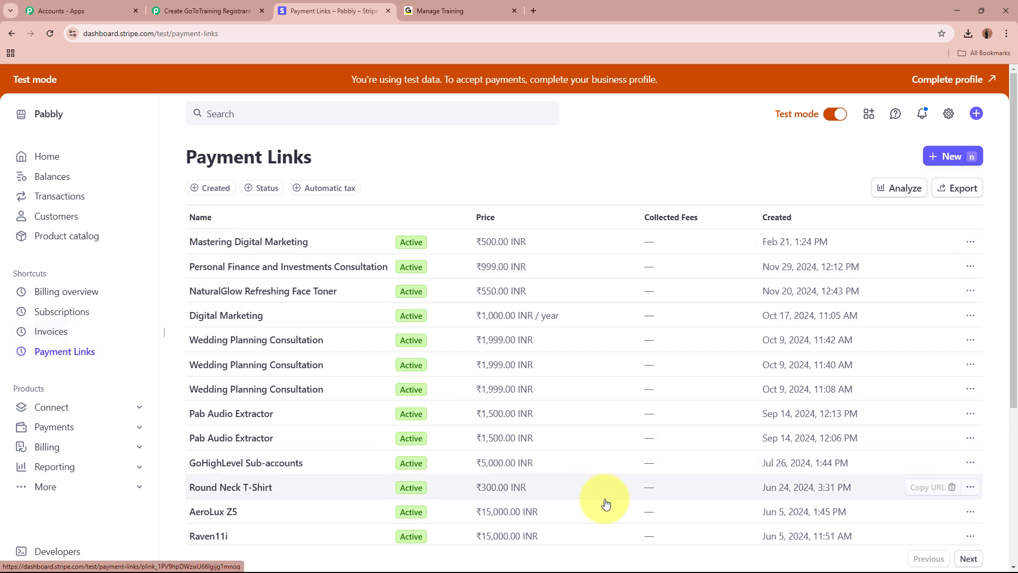
{"action": "left_click", "coordinate": [268, 244]}
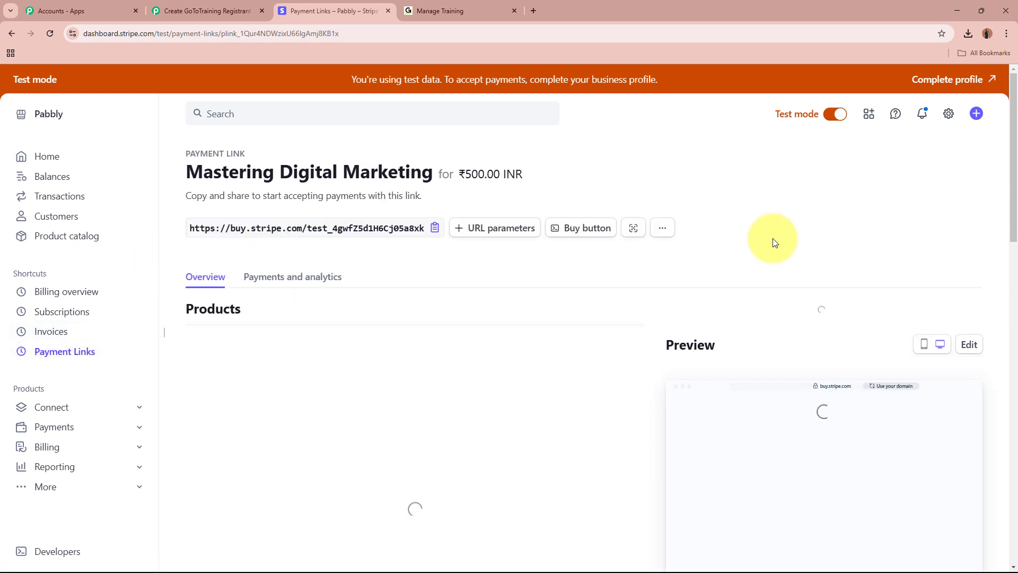
{"action": "left_click_drag", "start_coordinate": [187, 170], "coordinate": [433, 173]}
{"action": "left_click", "coordinate": [679, 177]}
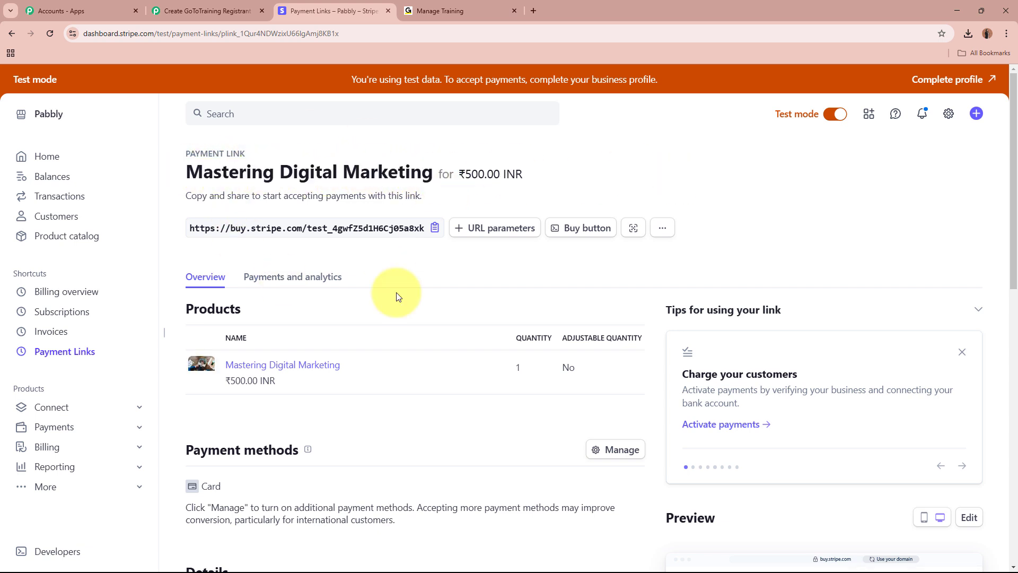
{"action": "left_click_drag", "start_coordinate": [187, 171], "coordinate": [557, 177]}
{"action": "left_click", "coordinate": [559, 178]}
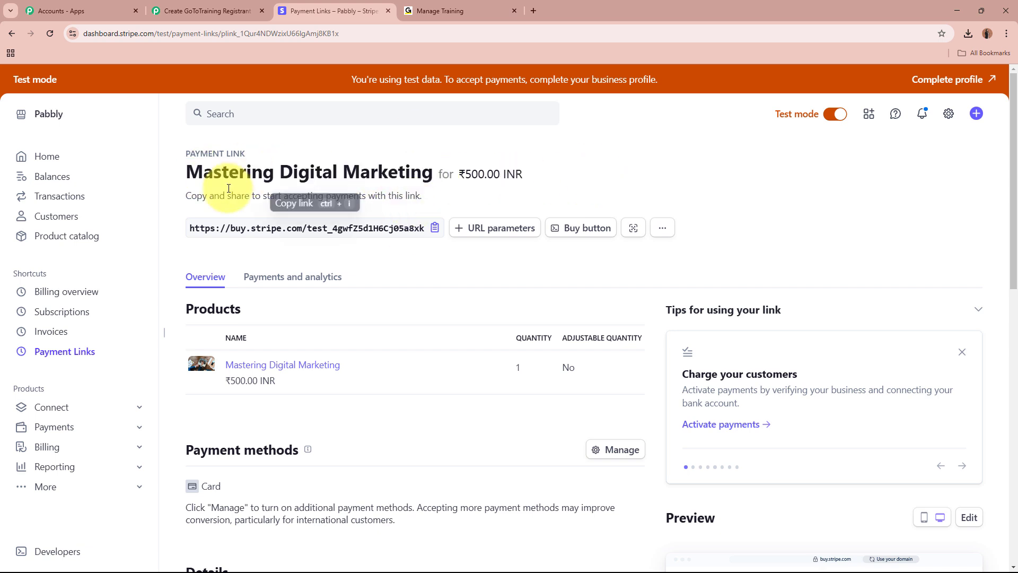
{"action": "left_click", "coordinate": [434, 228]}
- Load the copied payment link's checkout page in a new tab
{"action": "left_click", "coordinate": [540, 3]}
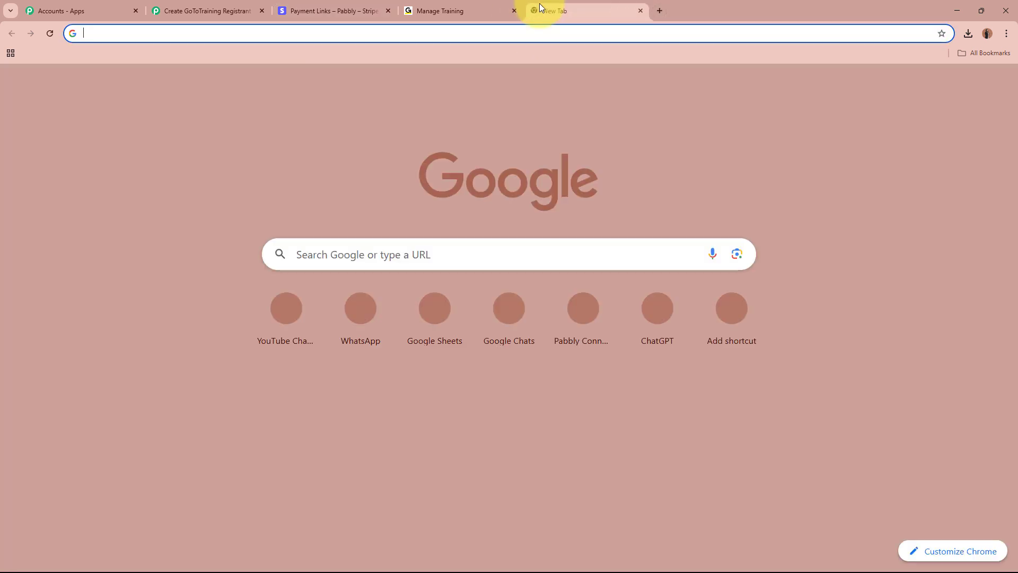
{"action": "key", "text": "ctrl+v"}
{"action": "key", "text": "Return"}
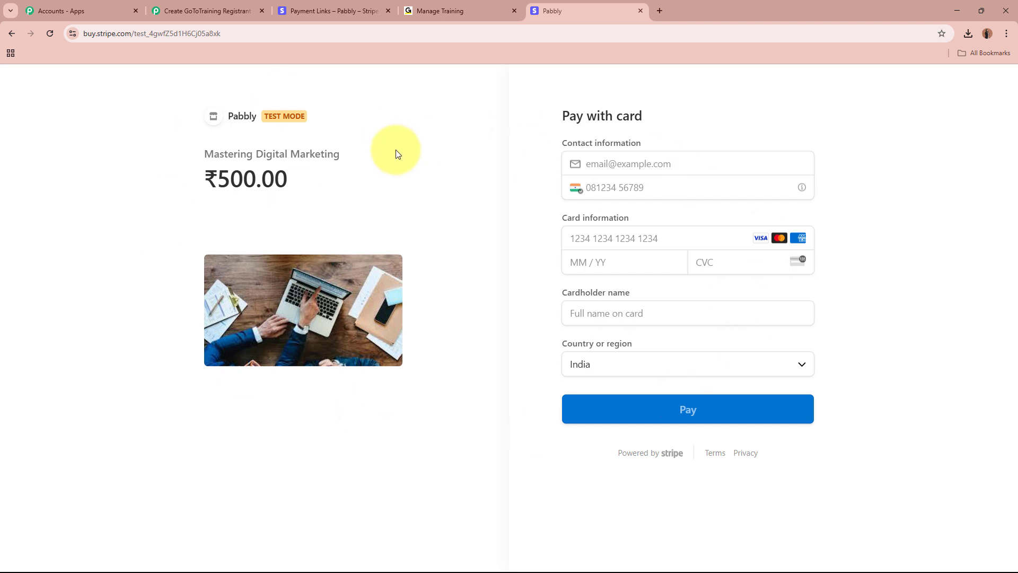
- Enter the buyer's e-mail address and phone number
{"action": "left_click", "coordinate": [628, 165]}
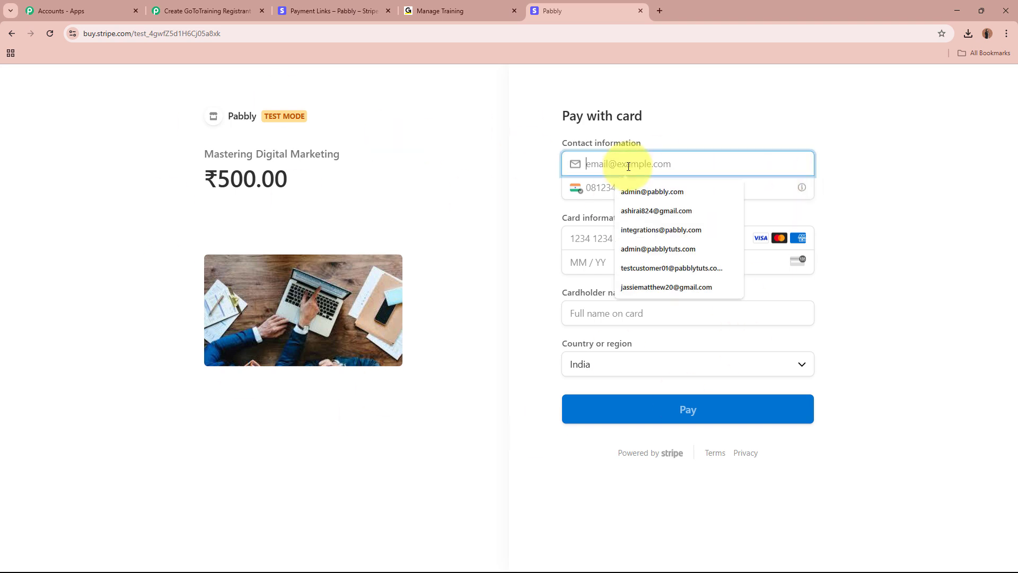
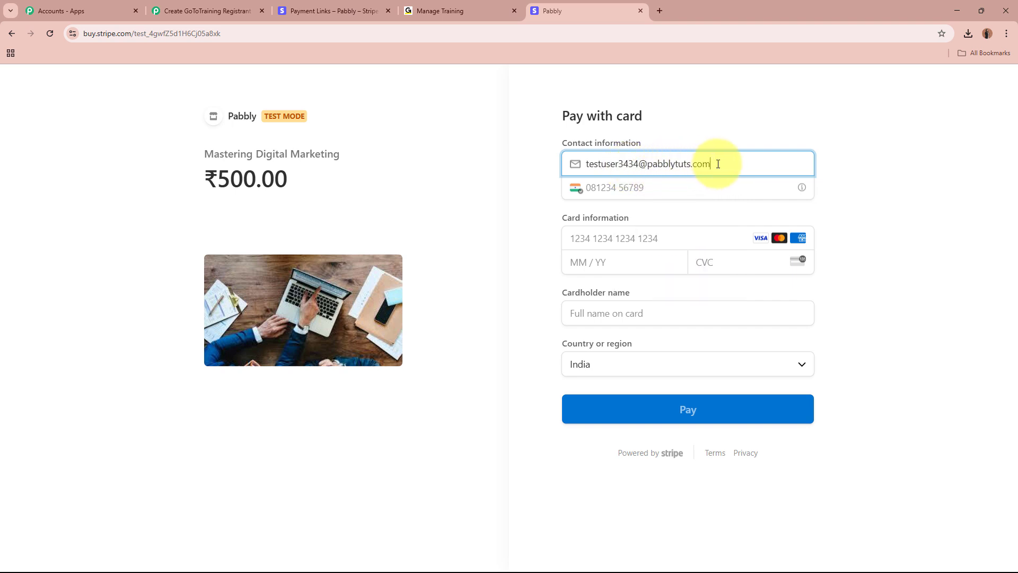
{"action": "left_click", "coordinate": [666, 192]}
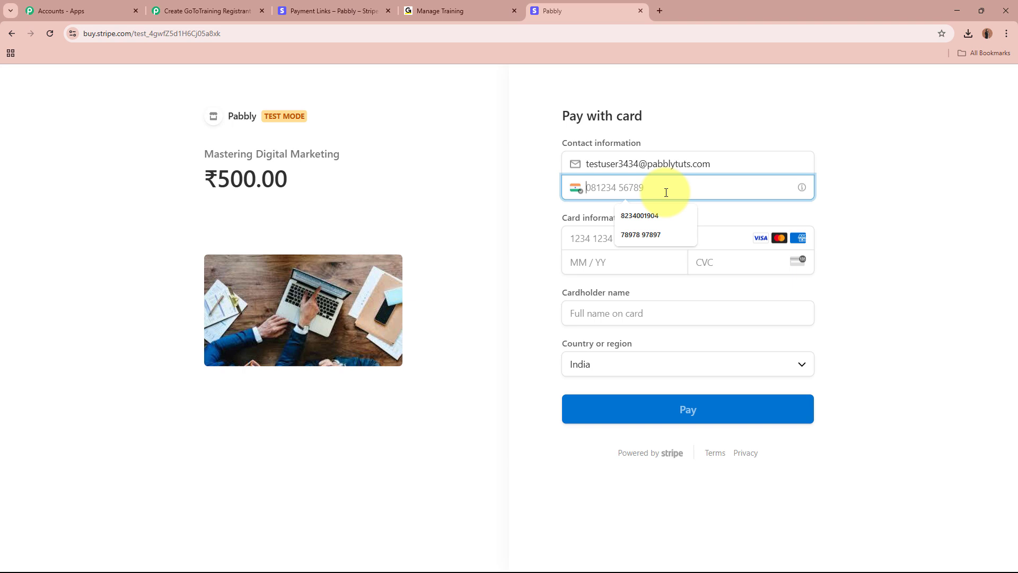
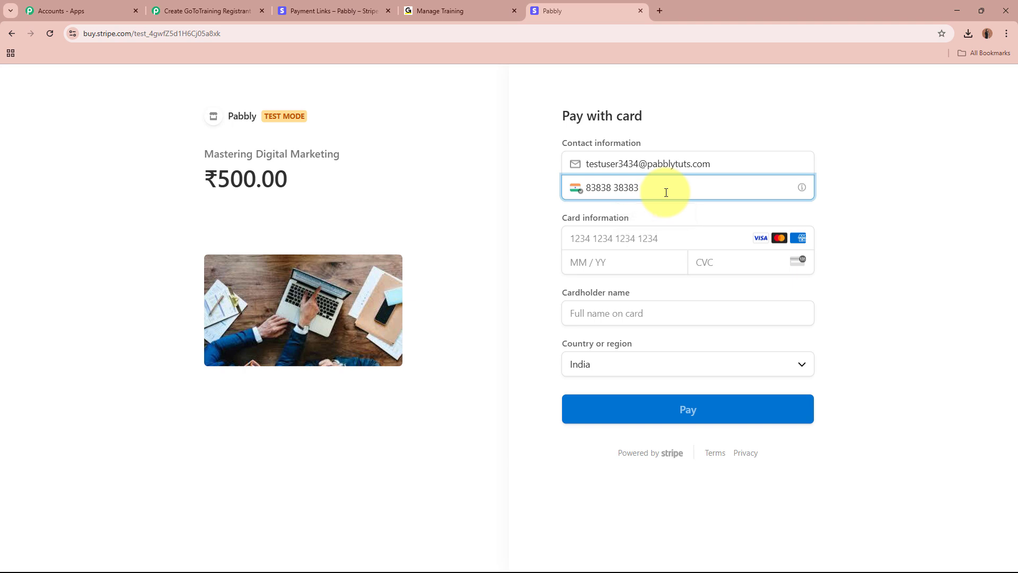
- Enter the test card details and the cardholder's name
{"action": "left_click", "coordinate": [645, 245]}
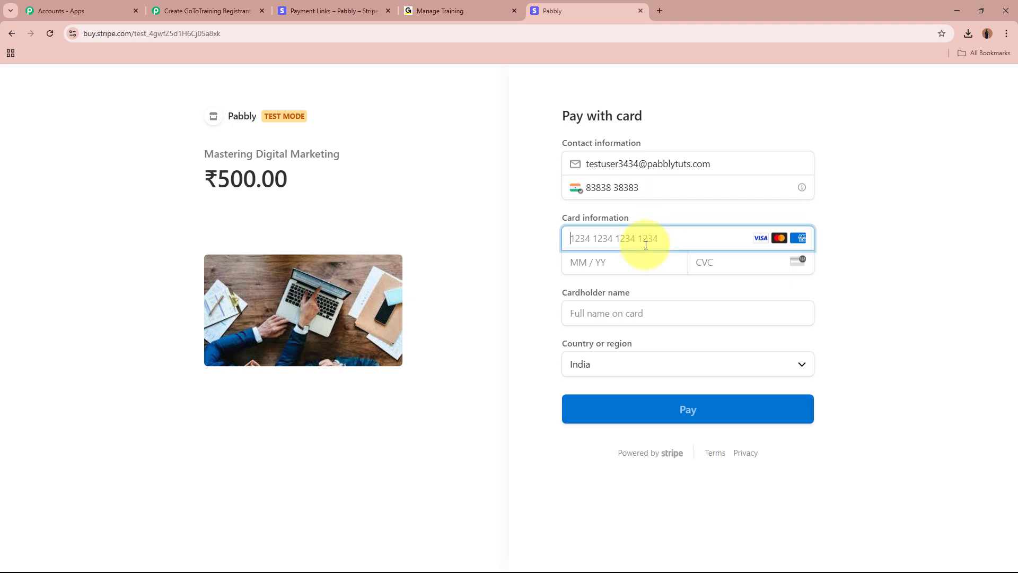
{"action": "type", "text": "4"}
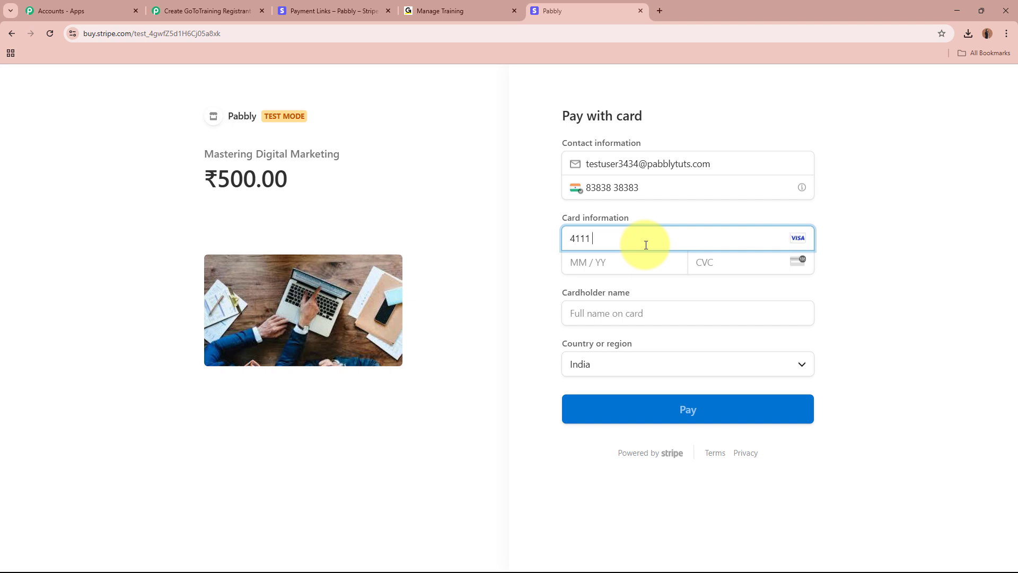
{"action": "type", "text": "111111"}
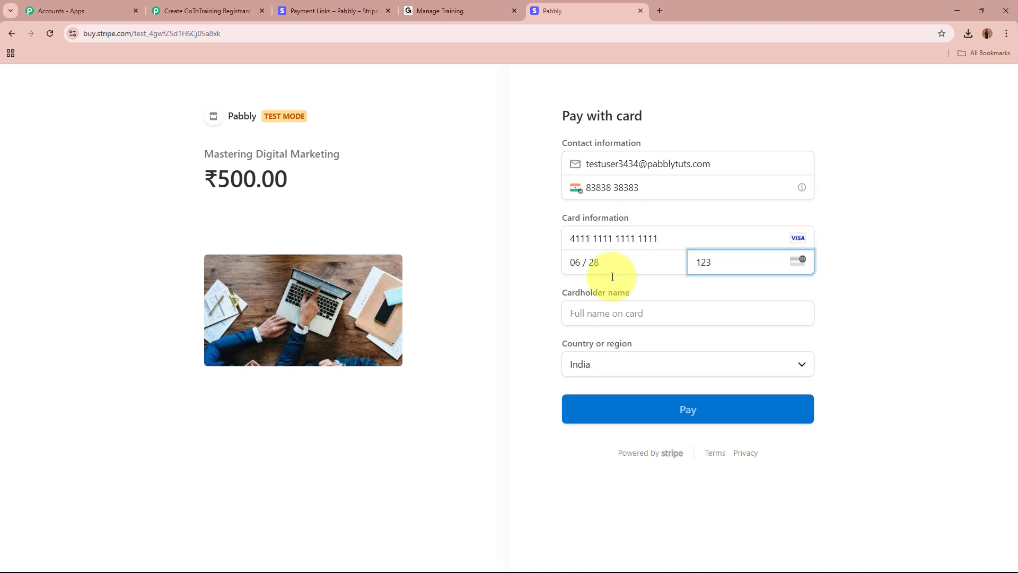
{"action": "left_click", "coordinate": [642, 313]}
{"action": "type", "text": "Te"}
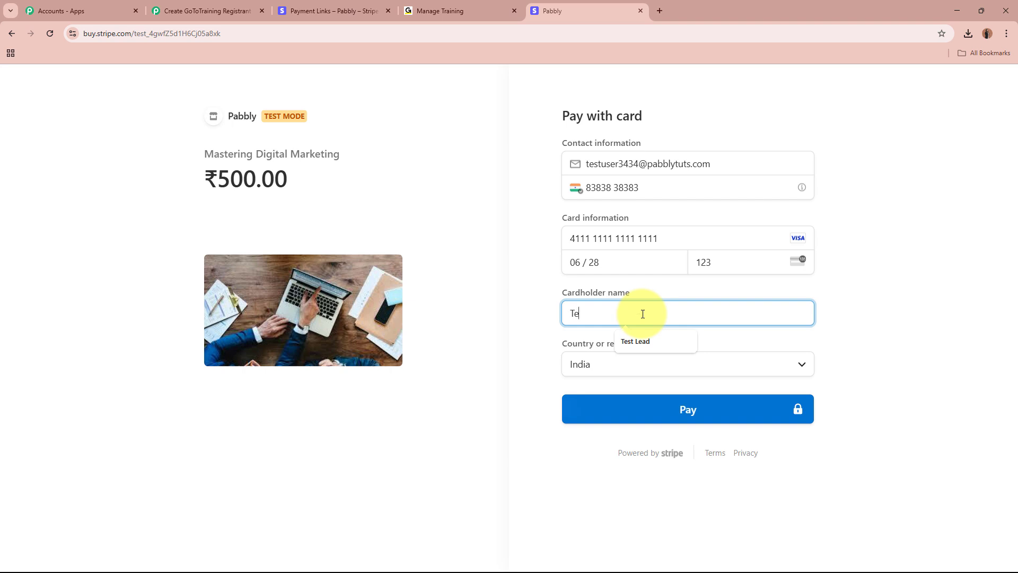
{"action": "type", "text": "st User3434"}
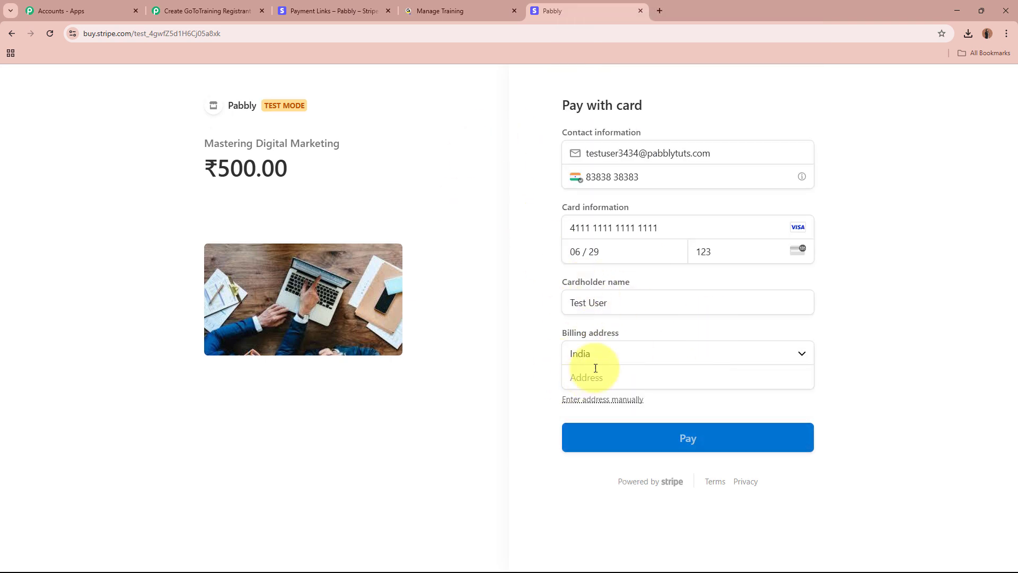
- Fill in the billing address with country India and state Madhya Pradesh
{"action": "left_click", "coordinate": [696, 352]}
{"action": "left_click", "coordinate": [698, 330]}
{"action": "left_click", "coordinate": [641, 383]}
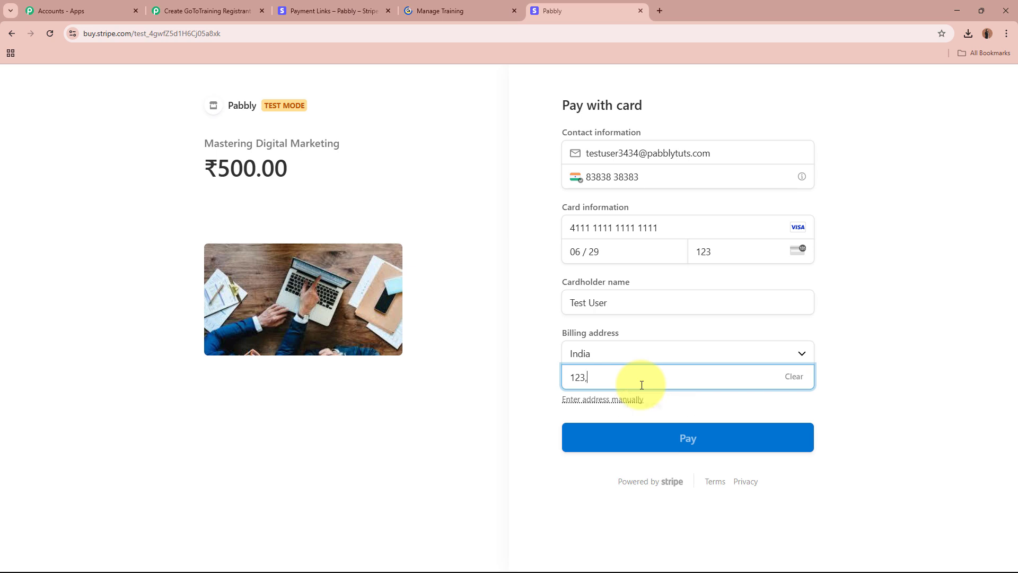
{"action": "type", "text": "123, Old City"}
{"action": "left_click", "coordinate": [889, 385]}
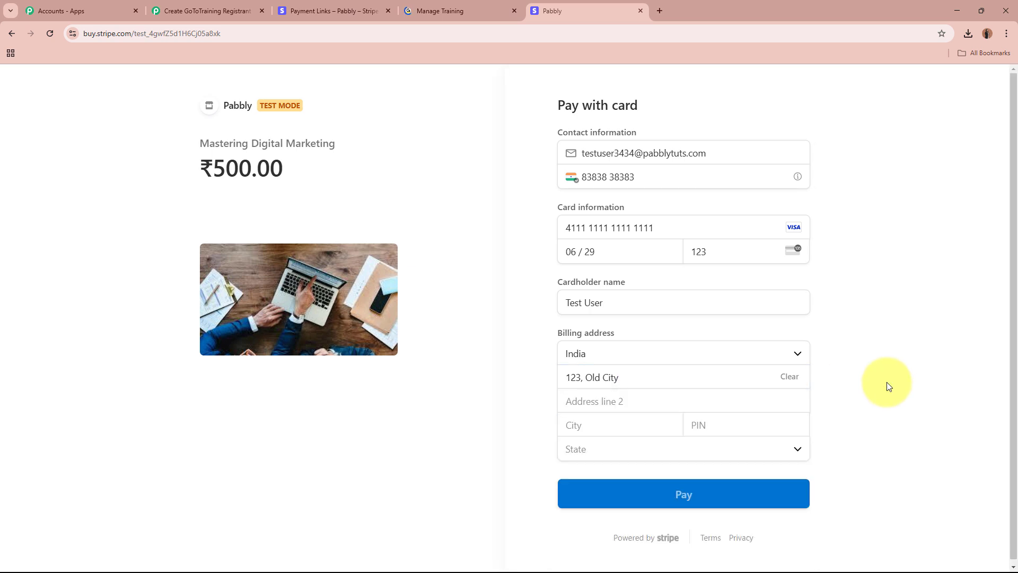
{"action": "left_click", "coordinate": [630, 422]}
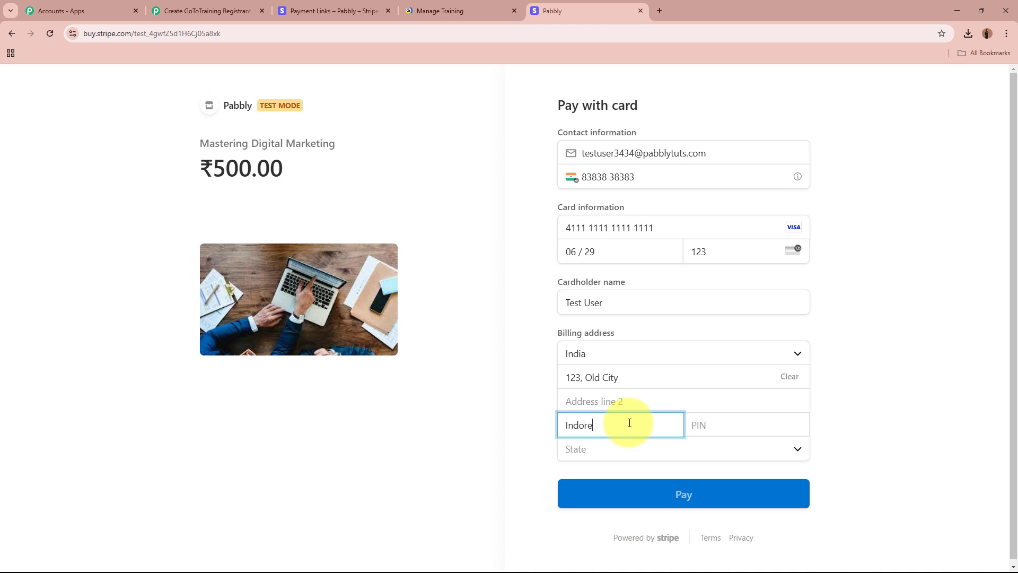
{"action": "left_click", "coordinate": [724, 426]}
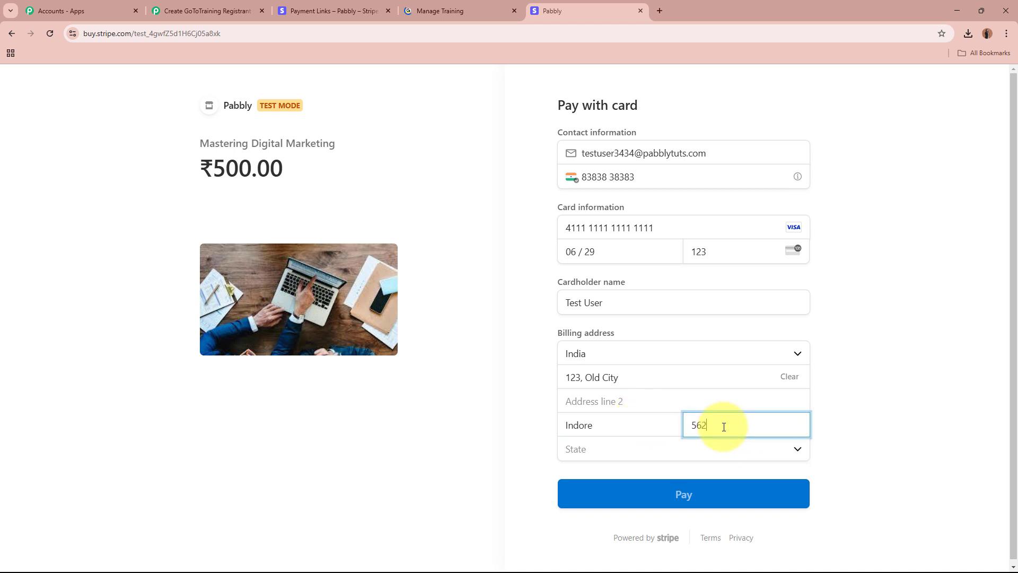
{"action": "left_click", "coordinate": [683, 446]}
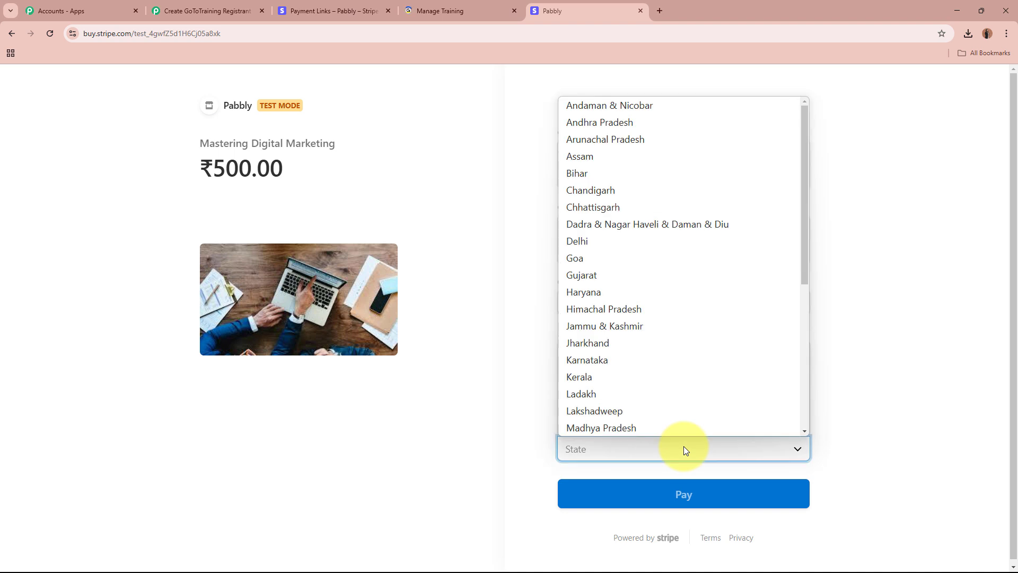
{"action": "left_click", "coordinate": [698, 425]}
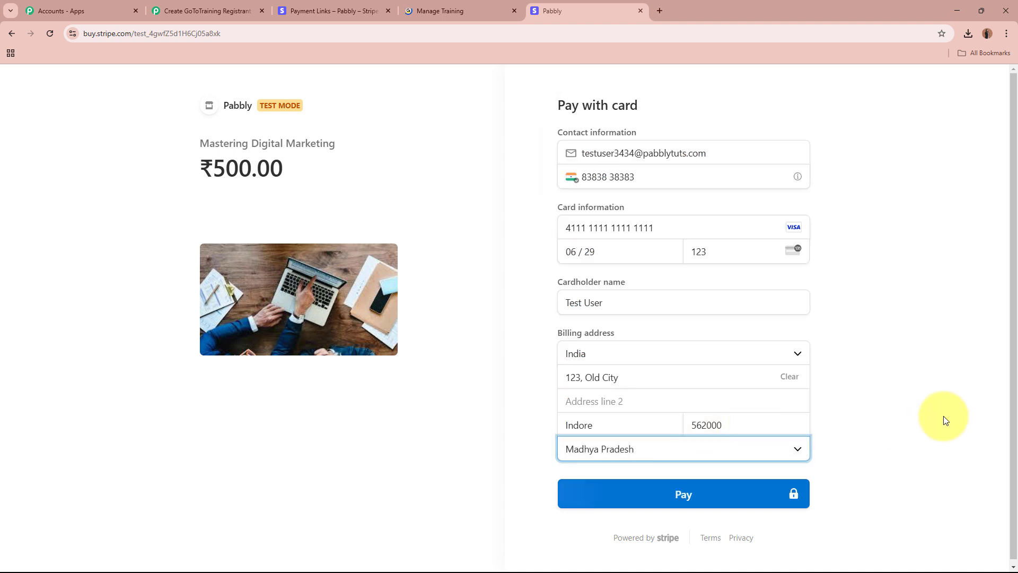
- Pay the ₹500.00 test charge and decline saving the address
{"action": "left_click", "coordinate": [722, 494]}
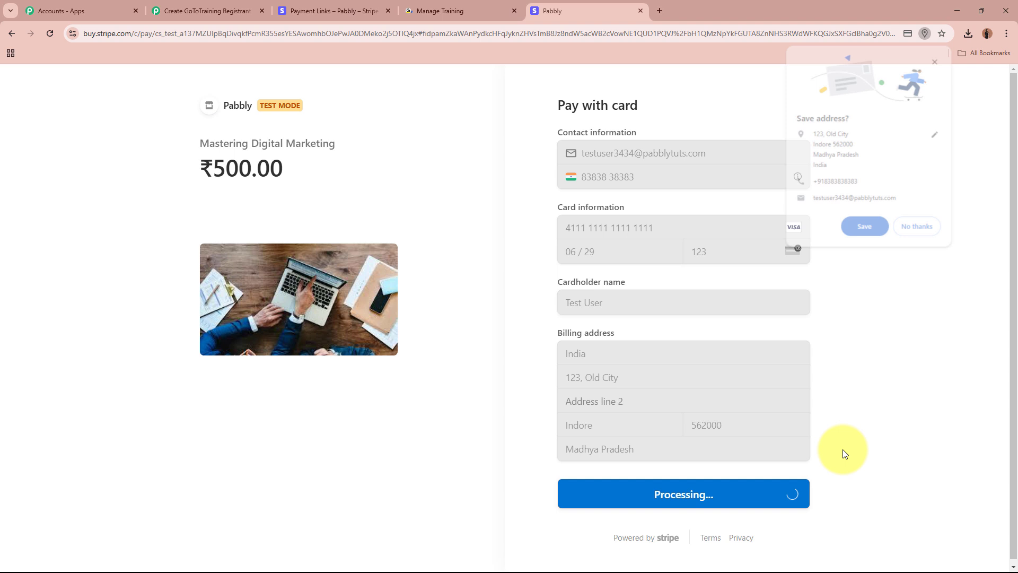
{"action": "left_click", "coordinate": [919, 229]}
{"action": "left_click_drag", "start_coordinate": [613, 177], "coordinate": [784, 177]}
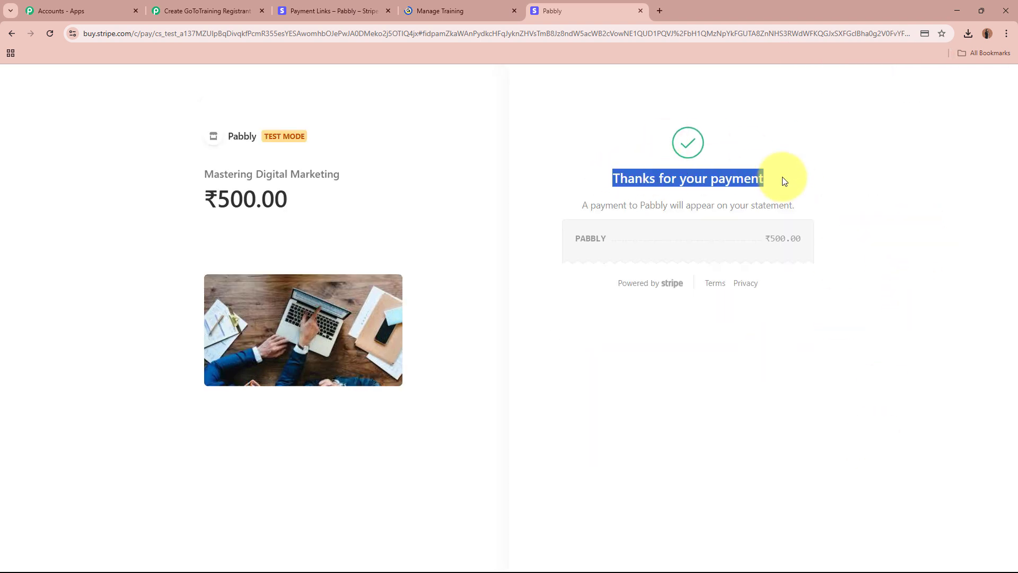
{"action": "left_click", "coordinate": [625, 141]}
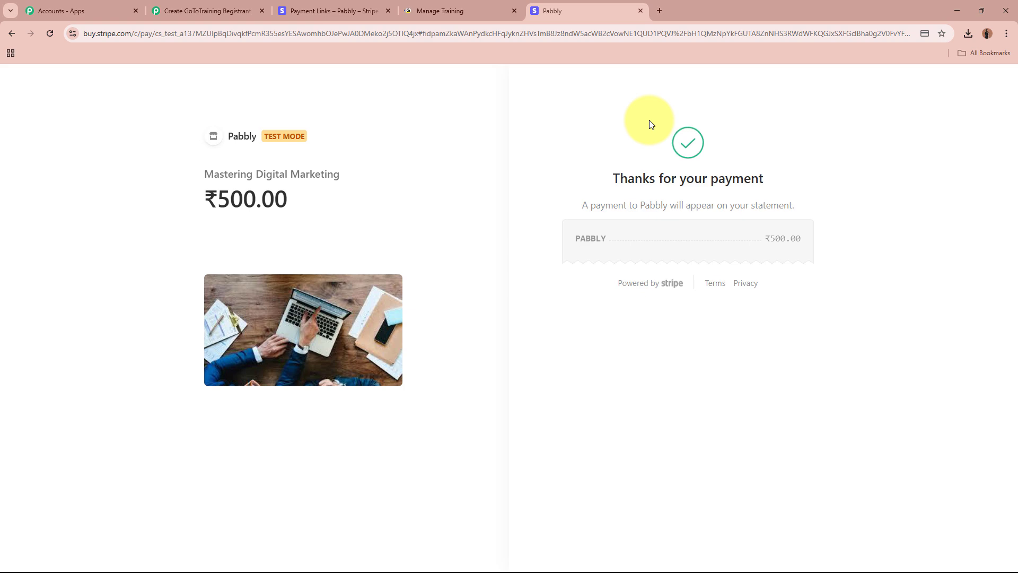
- Back in the workflow, review the captured charge.succeeded event type, request ID and event ID
{"action": "left_click", "coordinate": [237, 12]}
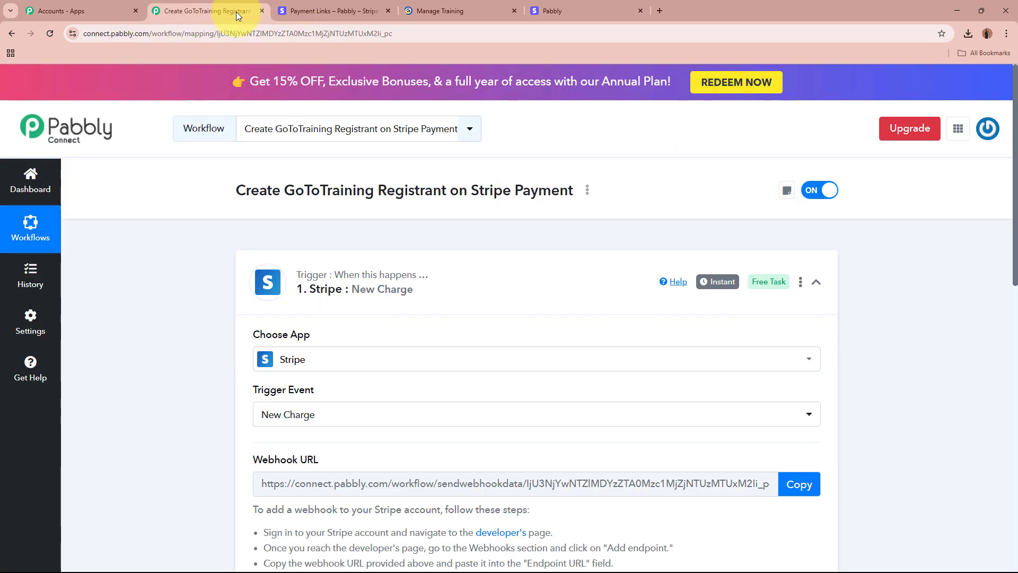
{"action": "scroll", "coordinate": [168, 268], "scroll_direction": "down", "scroll_amount": 15}
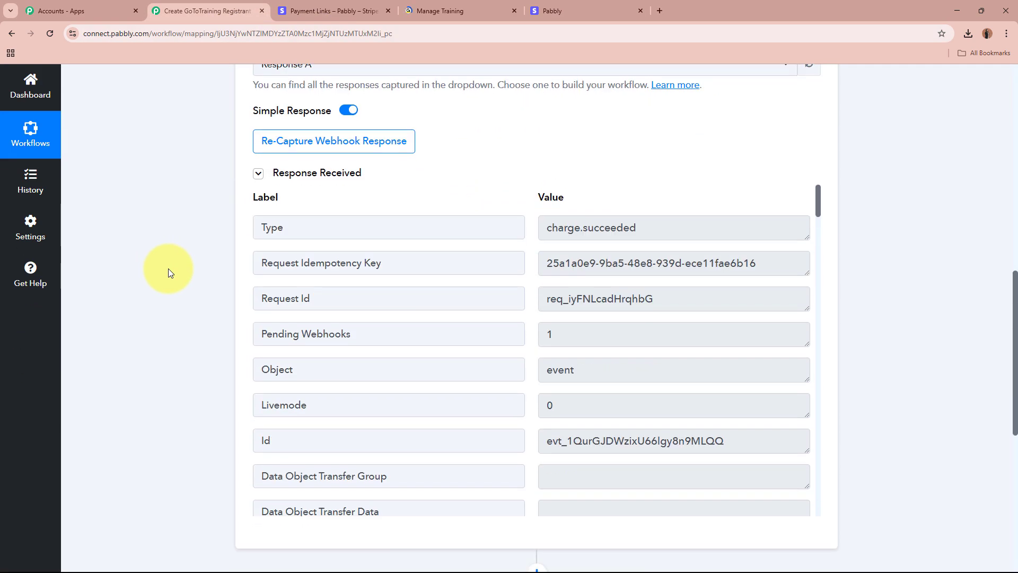
{"action": "scroll", "coordinate": [185, 241], "scroll_direction": "down", "scroll_amount": 2}
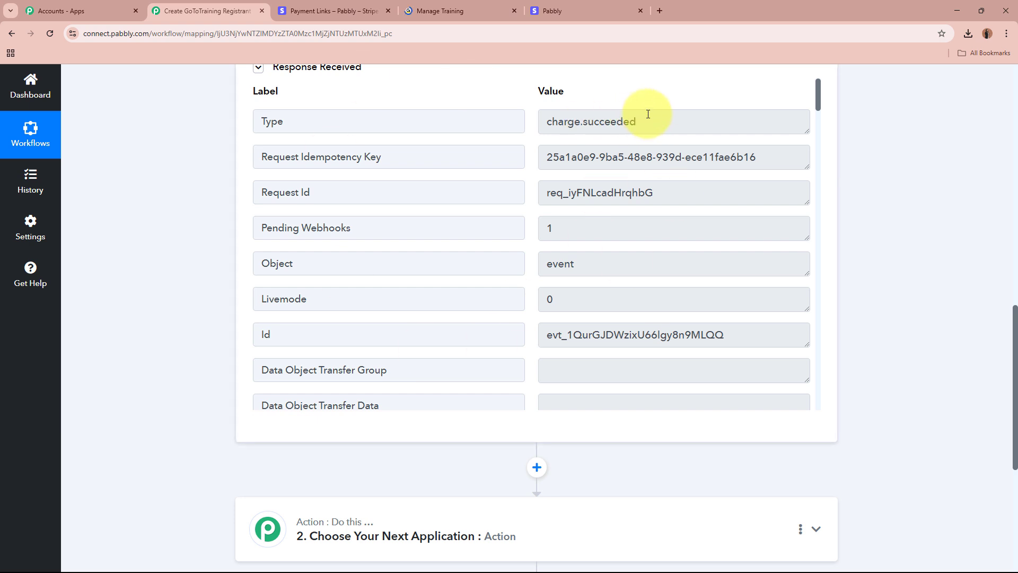
{"action": "left_click_drag", "start_coordinate": [646, 111], "coordinate": [524, 112]}
{"action": "left_click", "coordinate": [830, 155]}
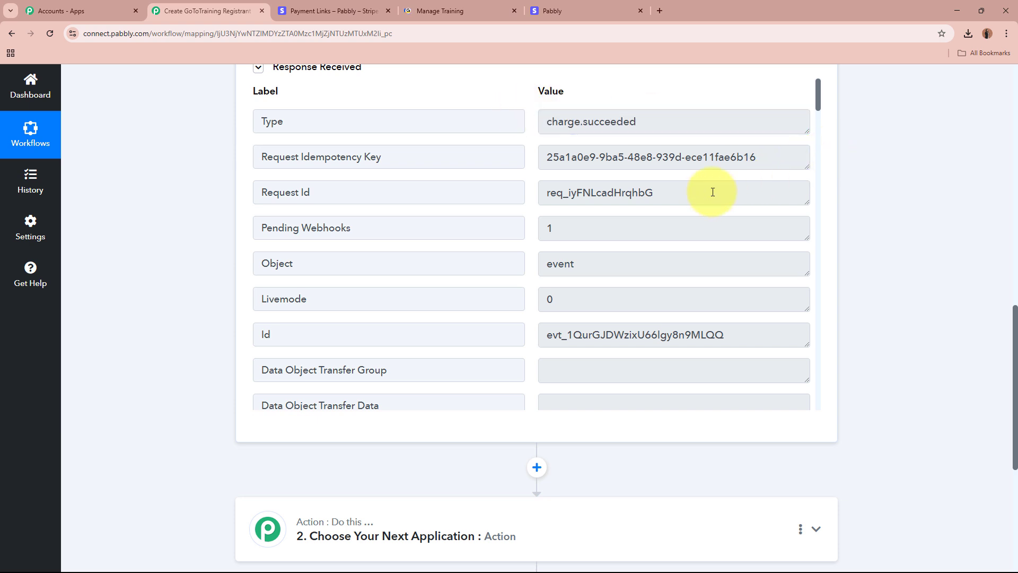
{"action": "left_click_drag", "start_coordinate": [695, 193], "coordinate": [504, 209]}
{"action": "left_click_drag", "start_coordinate": [595, 262], "coordinate": [548, 263]}
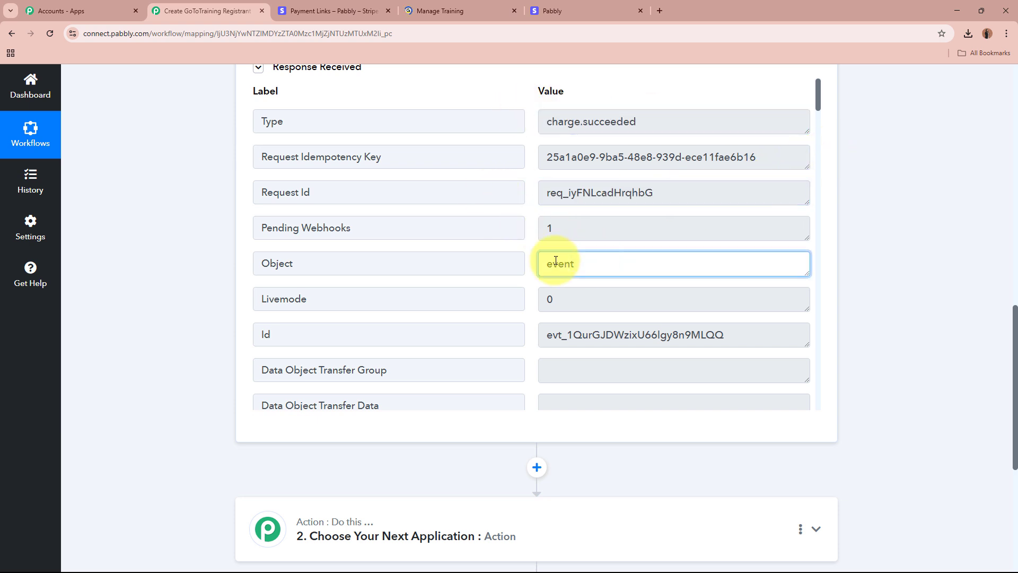
{"action": "double_click", "coordinate": [710, 334]}
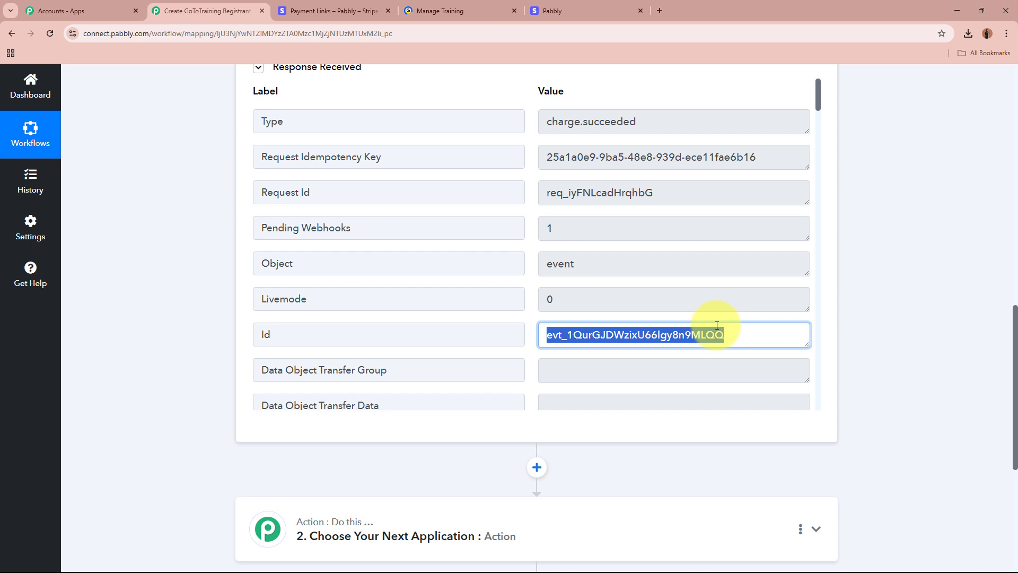
{"action": "left_click", "coordinate": [870, 329]}
- Check the captured charge details: succeeded status, card payment method and amount 50000
{"action": "scroll", "coordinate": [653, 331], "scroll_direction": "down", "scroll_amount": 1}
{"action": "scroll", "coordinate": [653, 331], "scroll_direction": "down", "scroll_amount": 5}
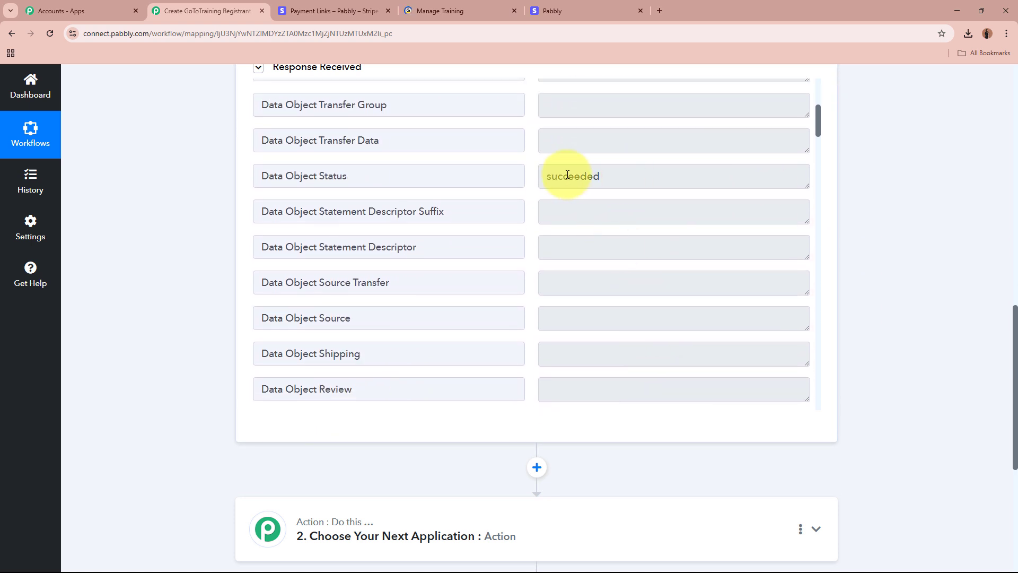
{"action": "double_click", "coordinate": [570, 175]}
{"action": "scroll", "coordinate": [618, 272], "scroll_direction": "down", "scroll_amount": 8}
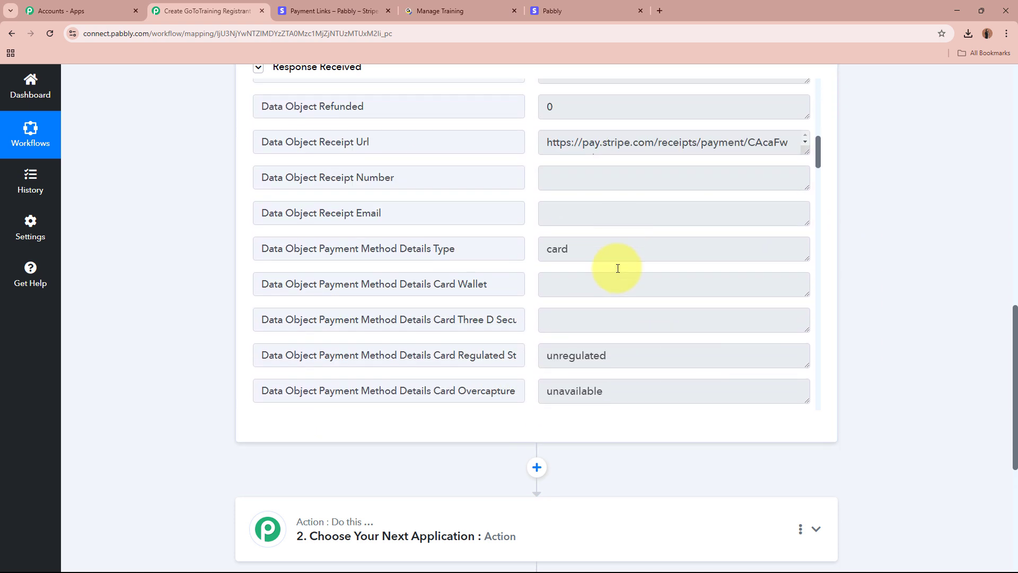
{"action": "double_click", "coordinate": [590, 249]}
{"action": "scroll", "coordinate": [609, 259], "scroll_direction": "down", "scroll_amount": 5}
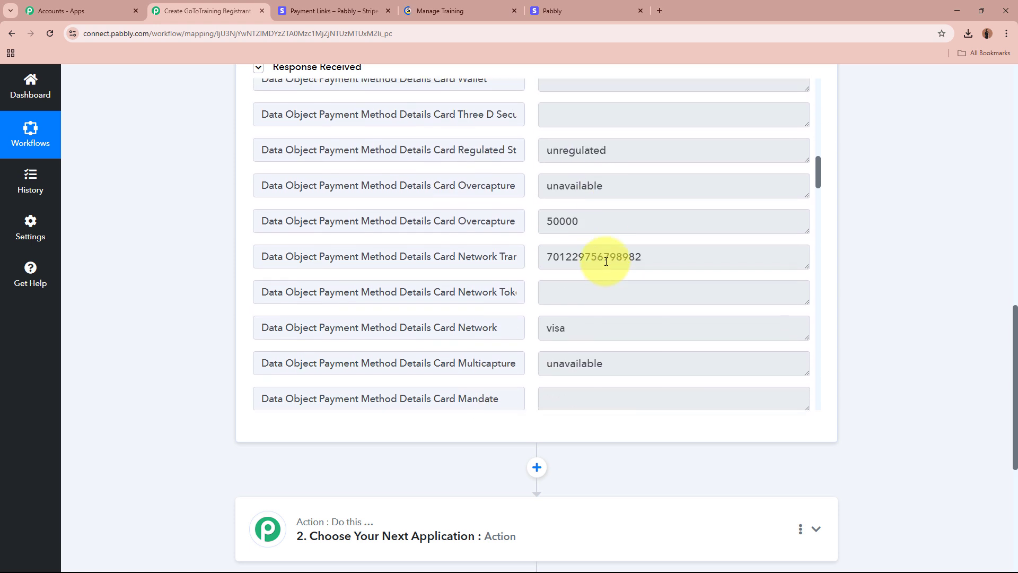
{"action": "scroll", "coordinate": [577, 260], "scroll_direction": "down", "scroll_amount": 1}
{"action": "double_click", "coordinate": [586, 158]}
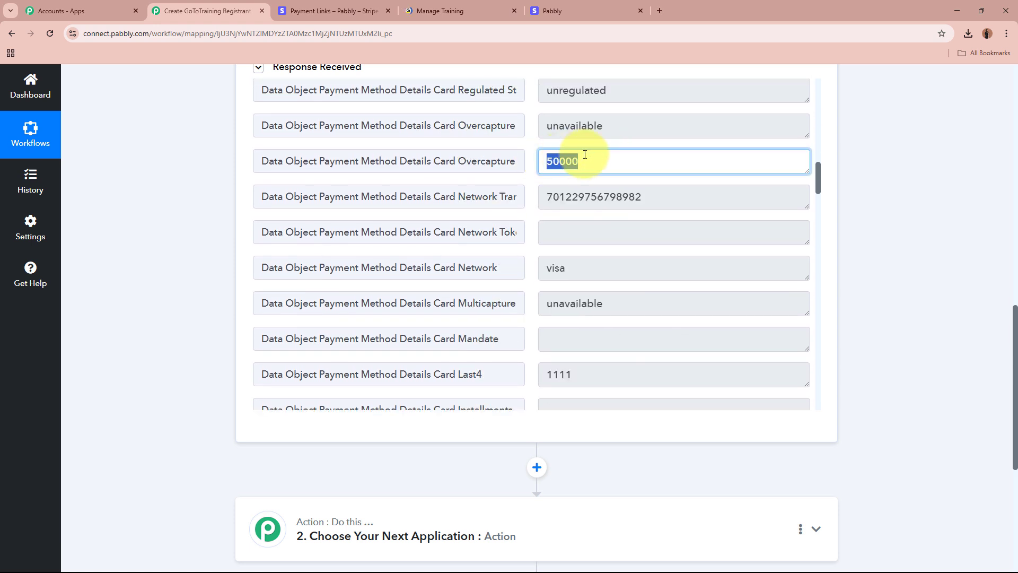
{"action": "left_click", "coordinate": [954, 234]}
- Review the captured billing e-mail, state, postal code and address line
{"action": "scroll", "coordinate": [782, 293], "scroll_direction": "down", "scroll_amount": 2}
{"action": "scroll", "coordinate": [780, 293], "scroll_direction": "down", "scroll_amount": 10}
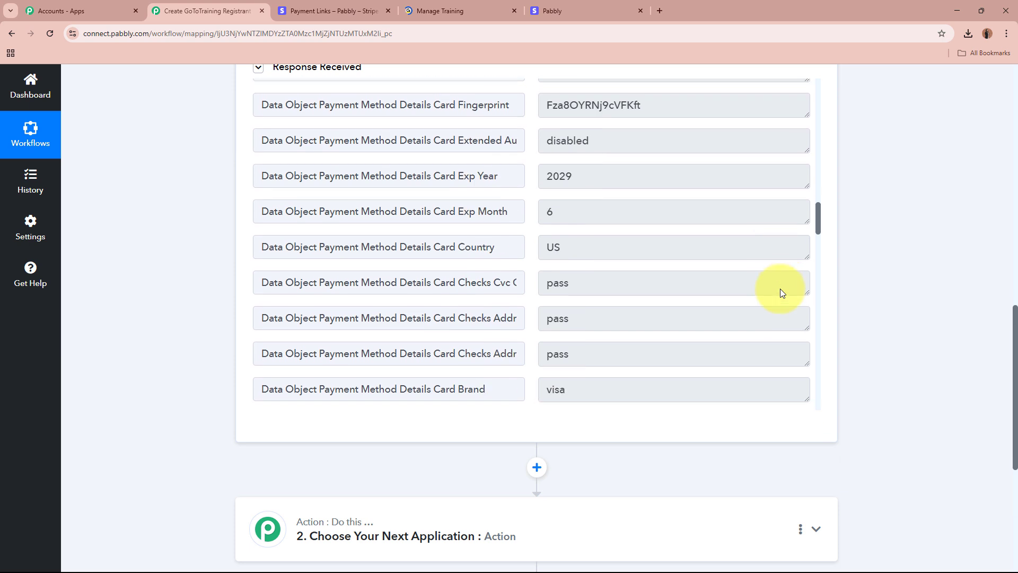
{"action": "scroll", "coordinate": [780, 291], "scroll_direction": "down", "scroll_amount": 15}
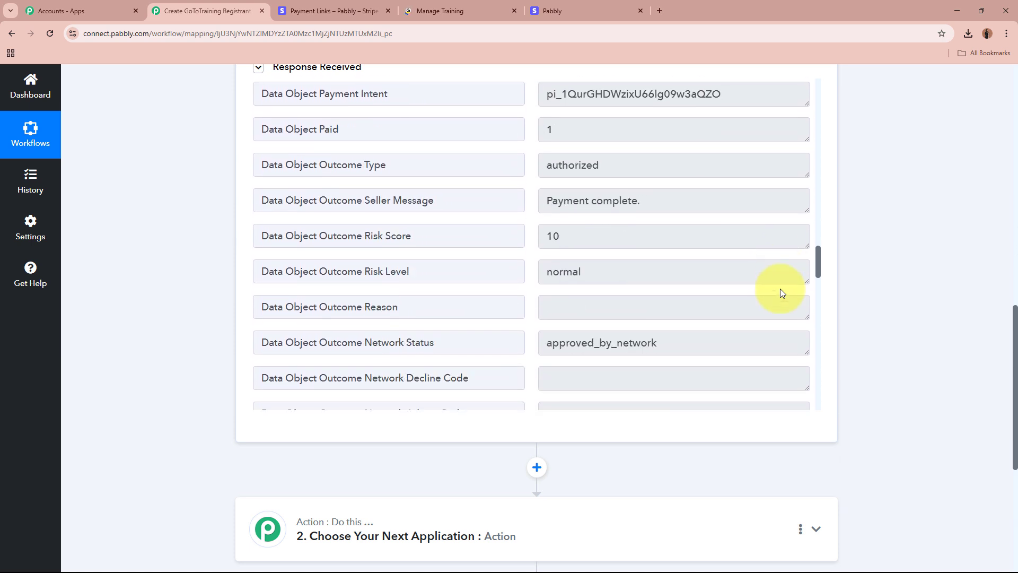
{"action": "left_click_drag", "start_coordinate": [533, 206], "coordinate": [609, 209]}
{"action": "left_click_drag", "start_coordinate": [727, 237], "coordinate": [536, 236]}
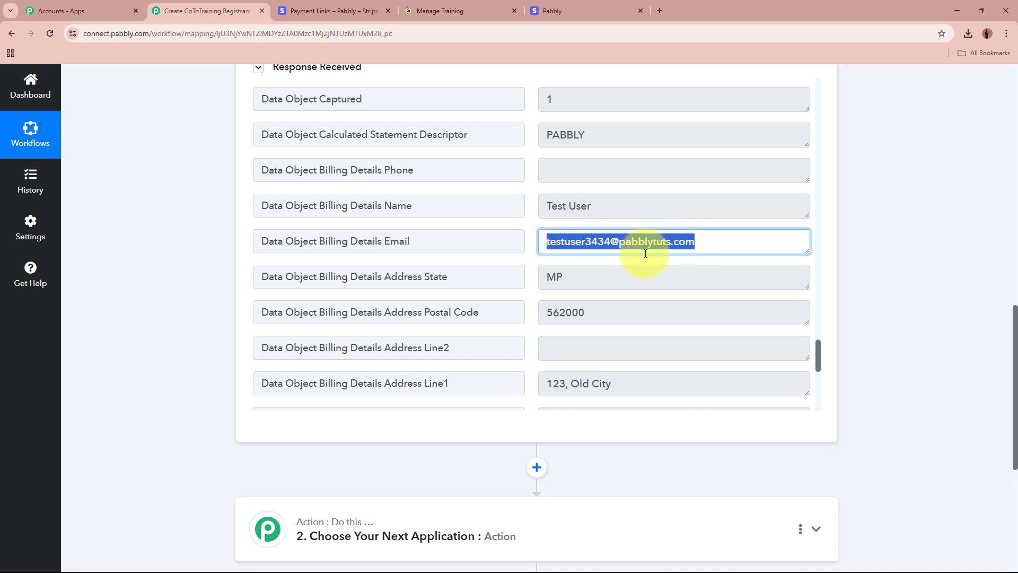
{"action": "left_click_drag", "start_coordinate": [594, 276], "coordinate": [500, 276]}
{"action": "left_click_drag", "start_coordinate": [595, 313], "coordinate": [517, 311]}
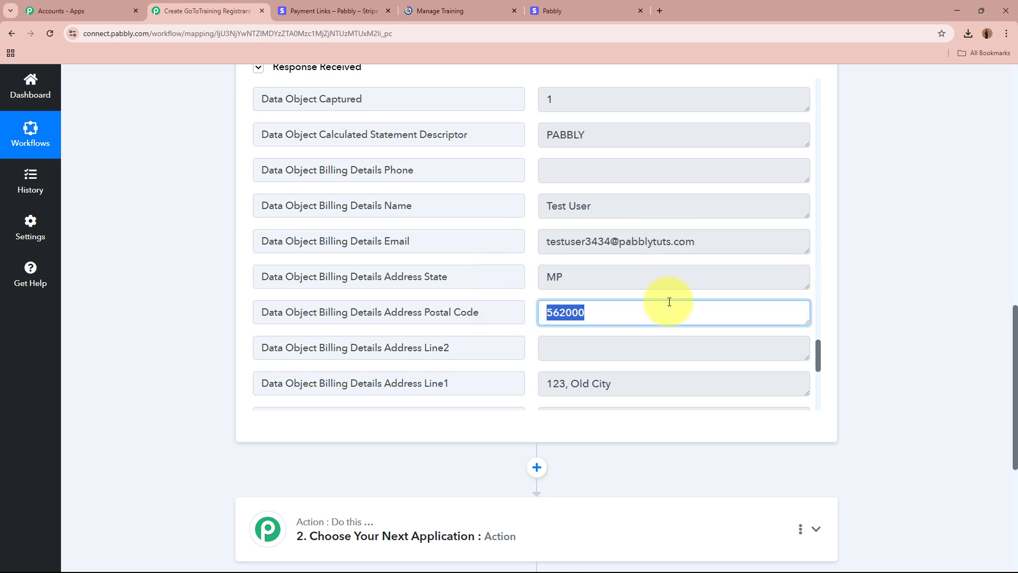
{"action": "scroll", "coordinate": [670, 301], "scroll_direction": "down", "scroll_amount": 1}
{"action": "left_click_drag", "start_coordinate": [632, 334], "coordinate": [612, 367]}
- Scroll back to the top and collapse the Stripe New Charge trigger step
{"action": "scroll", "coordinate": [615, 332], "scroll_direction": "down", "scroll_amount": 6}
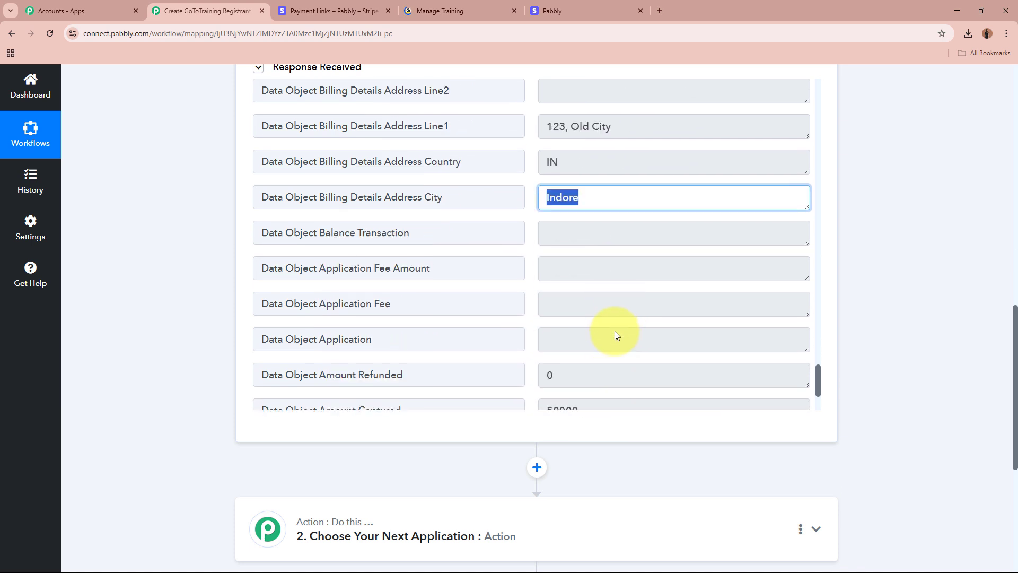
{"action": "scroll", "coordinate": [615, 318], "scroll_direction": "down", "scroll_amount": 2}
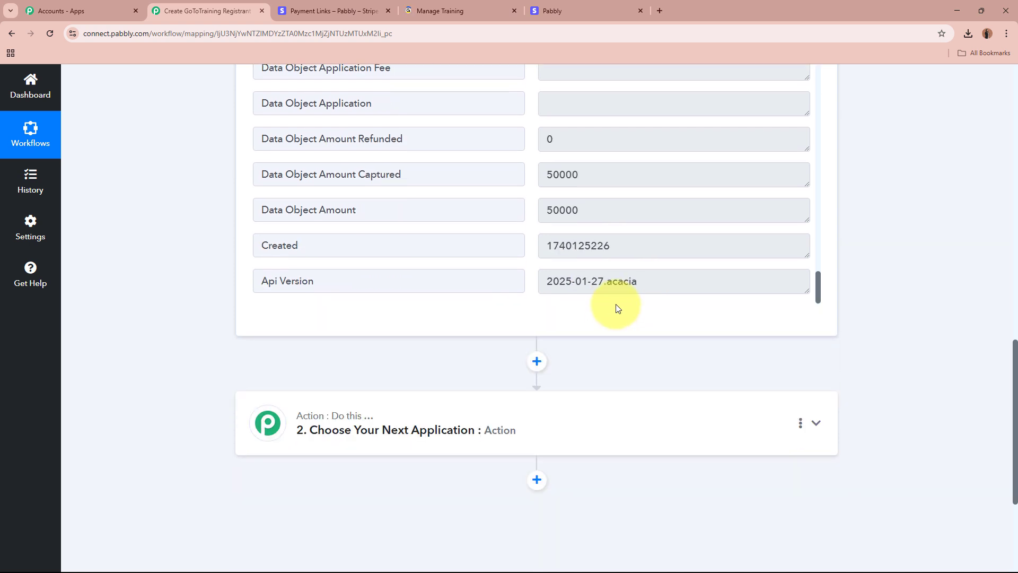
{"action": "scroll", "coordinate": [616, 303], "scroll_direction": "up", "scroll_amount": 1}
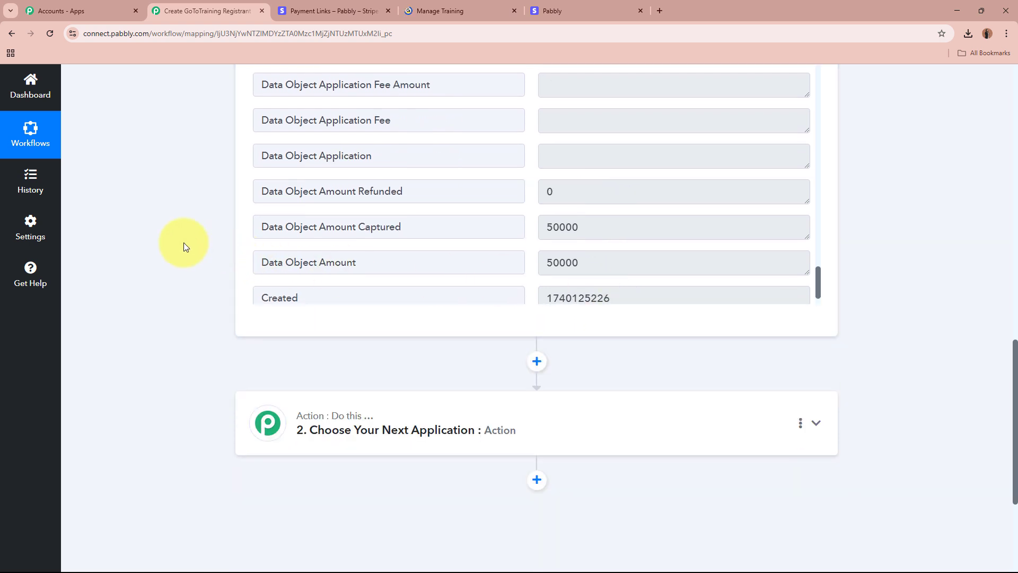
{"action": "scroll", "coordinate": [183, 243], "scroll_direction": "up", "scroll_amount": 2}
{"action": "scroll", "coordinate": [612, 294], "scroll_direction": "up", "scroll_amount": 4}
{"action": "scroll", "coordinate": [612, 294], "scroll_direction": "up", "scroll_amount": 5}
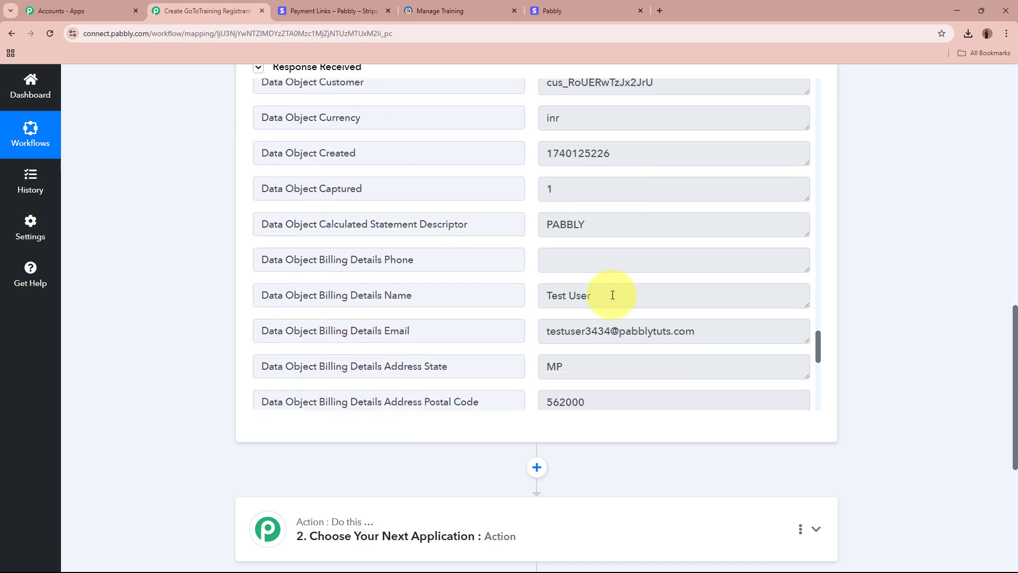
{"action": "scroll", "coordinate": [611, 295], "scroll_direction": "up", "scroll_amount": 10}
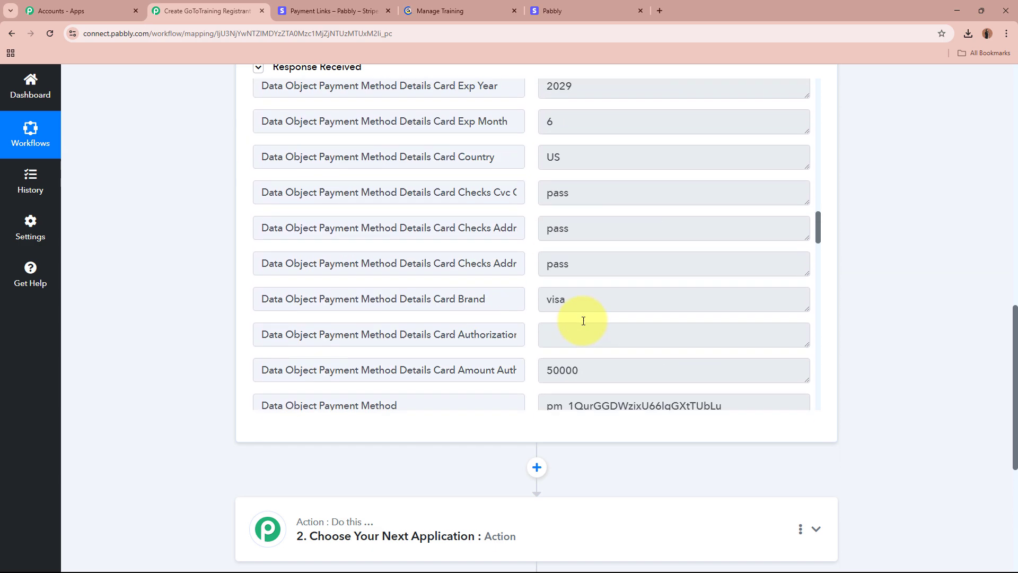
{"action": "scroll", "coordinate": [583, 320], "scroll_direction": "up", "scroll_amount": 3}
{"action": "scroll", "coordinate": [898, 320], "scroll_direction": "up", "scroll_amount": 10}
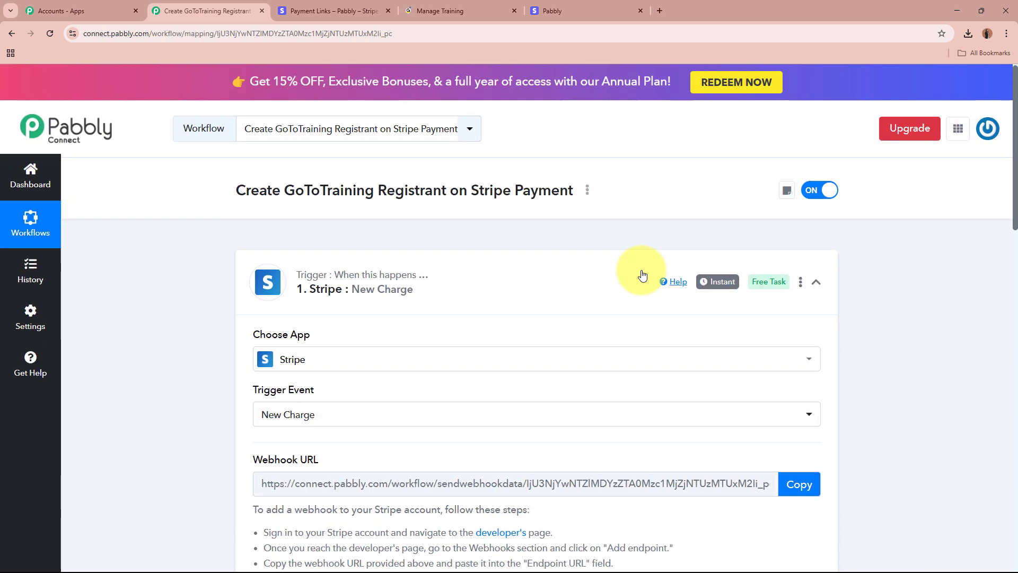
{"action": "left_click", "coordinate": [454, 271]}
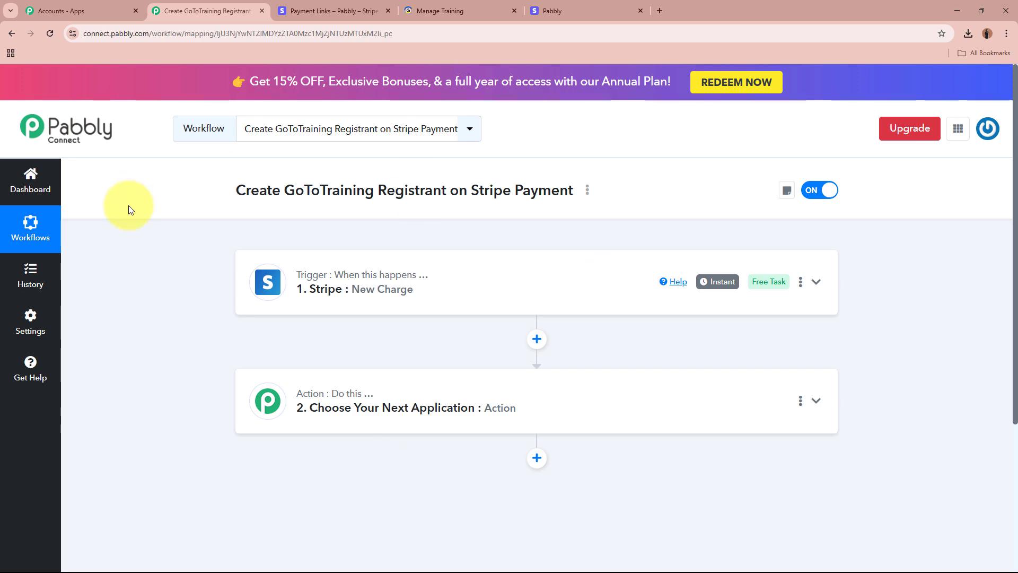
- Reopen the ₹500.00 Mastering Digital Marketing payment link in Stripe, then expand the Pabbly action step
{"action": "left_click", "coordinate": [328, 8]}
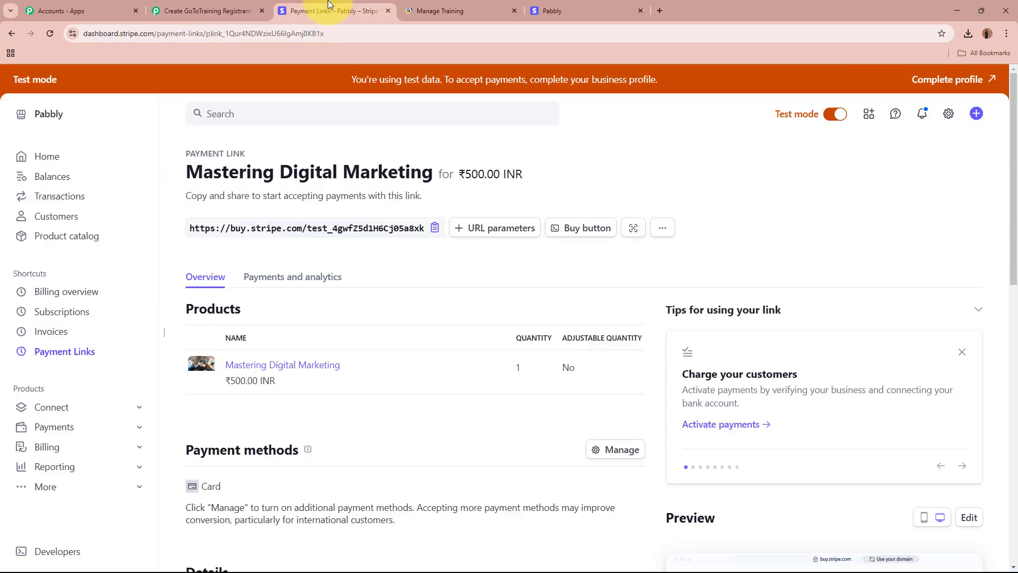
{"action": "left_click", "coordinate": [55, 352]}
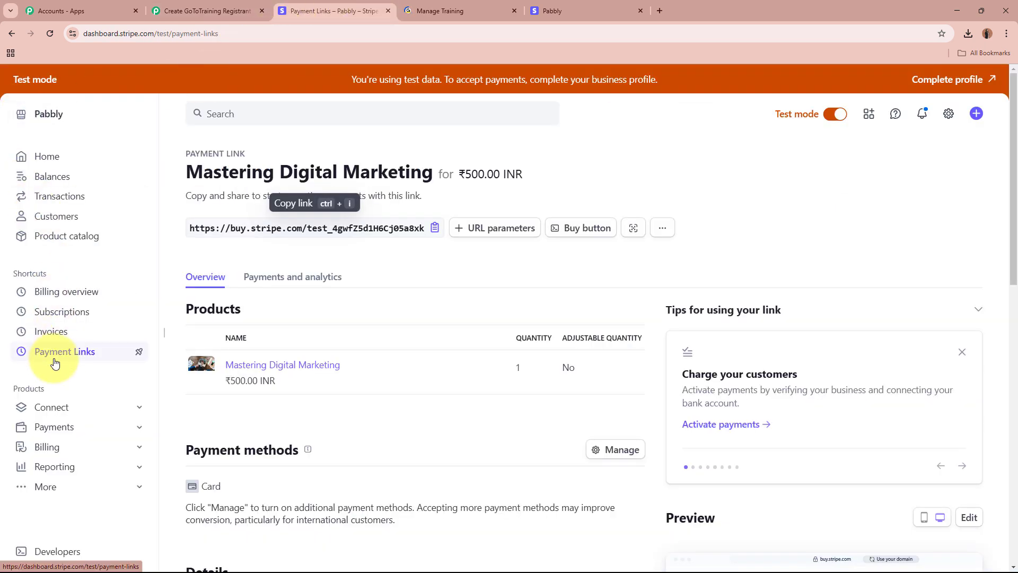
{"action": "scroll", "coordinate": [432, 249], "scroll_direction": "down", "scroll_amount": 3}
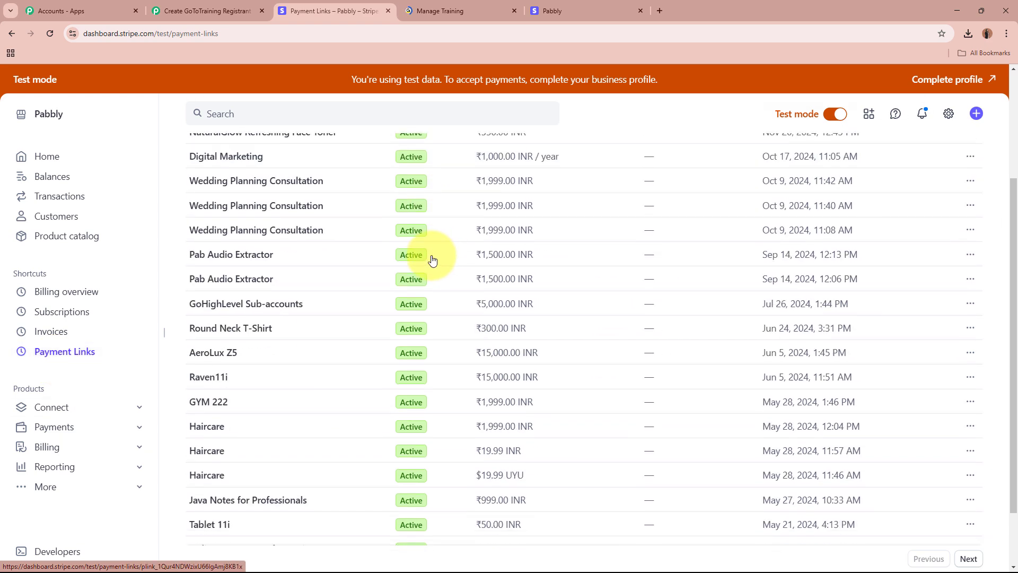
{"action": "scroll", "coordinate": [431, 287], "scroll_direction": "up", "scroll_amount": 3}
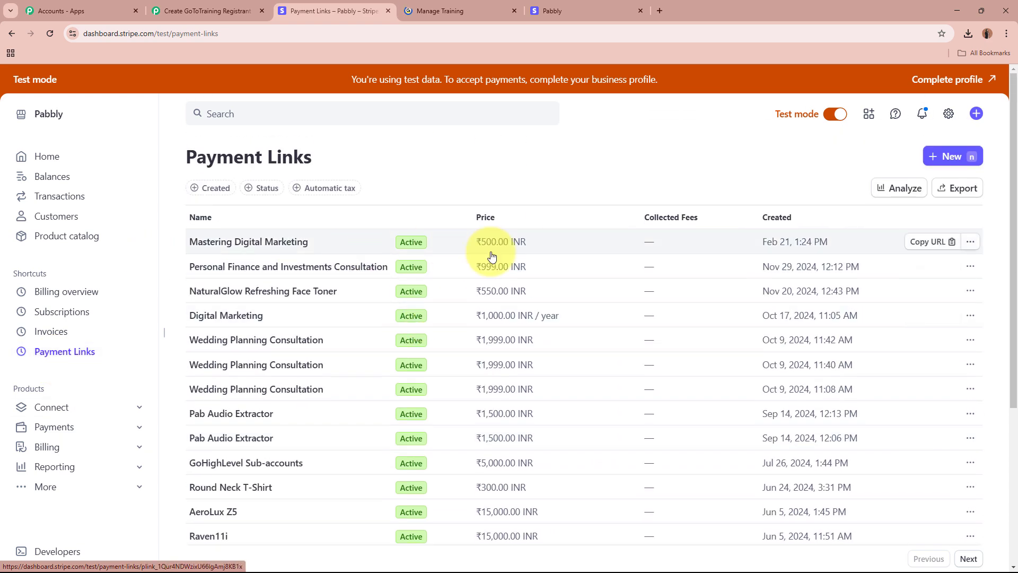
{"action": "left_click", "coordinate": [466, 10]}
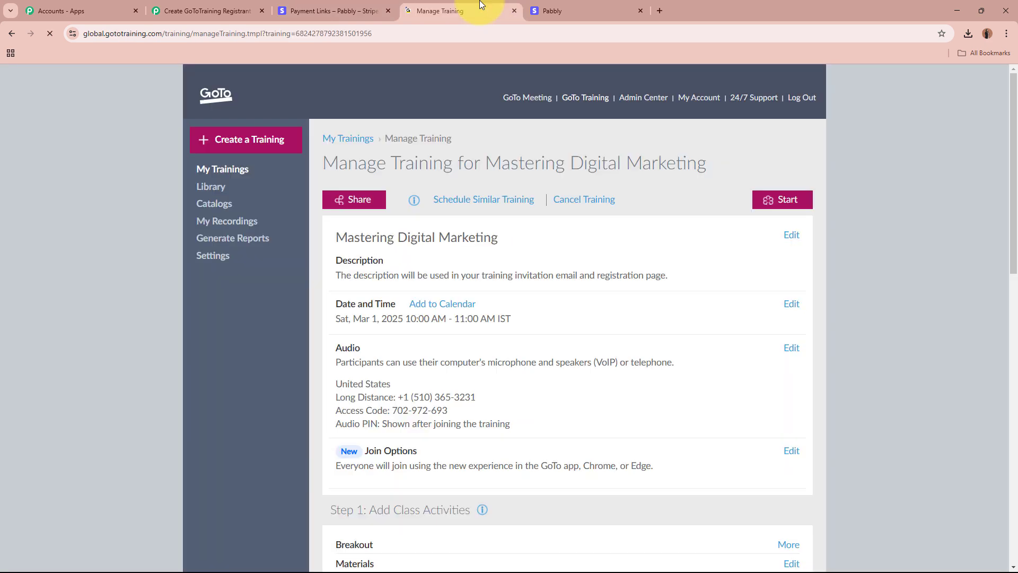
{"action": "left_click", "coordinate": [318, 11]}
{"action": "left_click", "coordinate": [354, 250]}
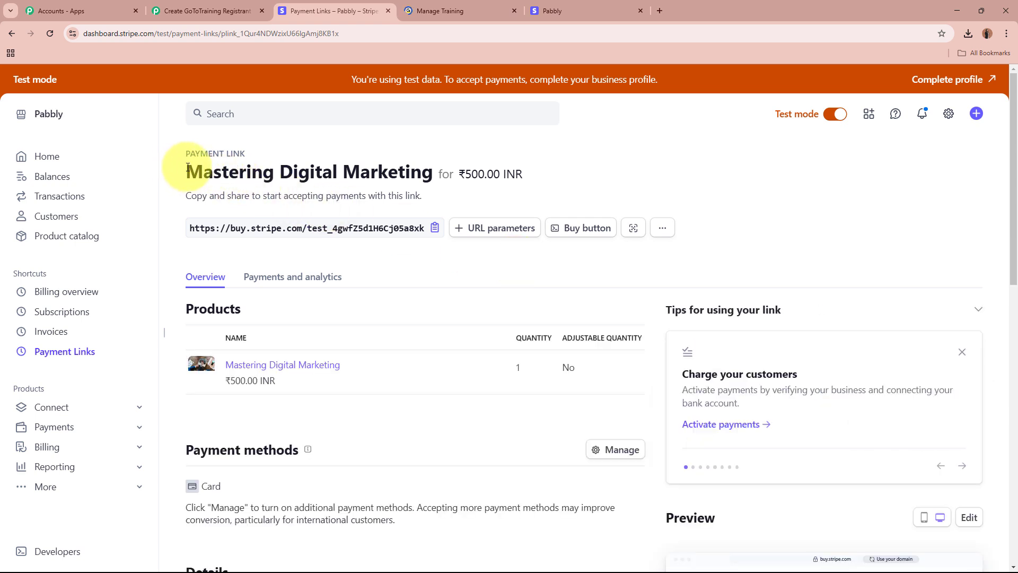
{"action": "left_click_drag", "start_coordinate": [182, 168], "coordinate": [431, 167]}
{"action": "left_click", "coordinate": [625, 190]}
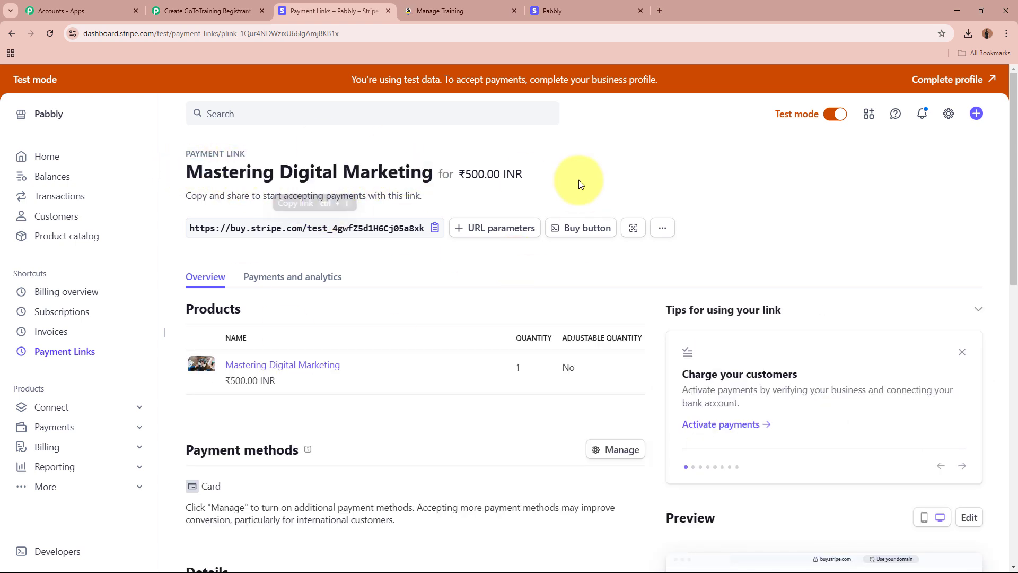
{"action": "left_click", "coordinate": [207, 11]}
{"action": "left_click", "coordinate": [518, 399]}
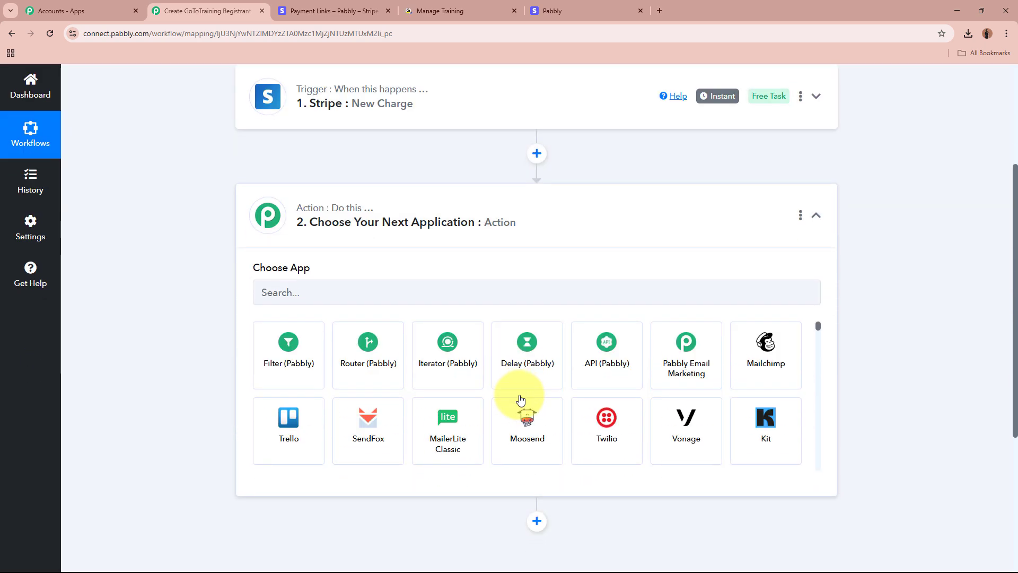
- Set the action to Filter (Pabbly) with the Filter Values event and connect it
{"action": "left_click", "coordinate": [290, 350]}
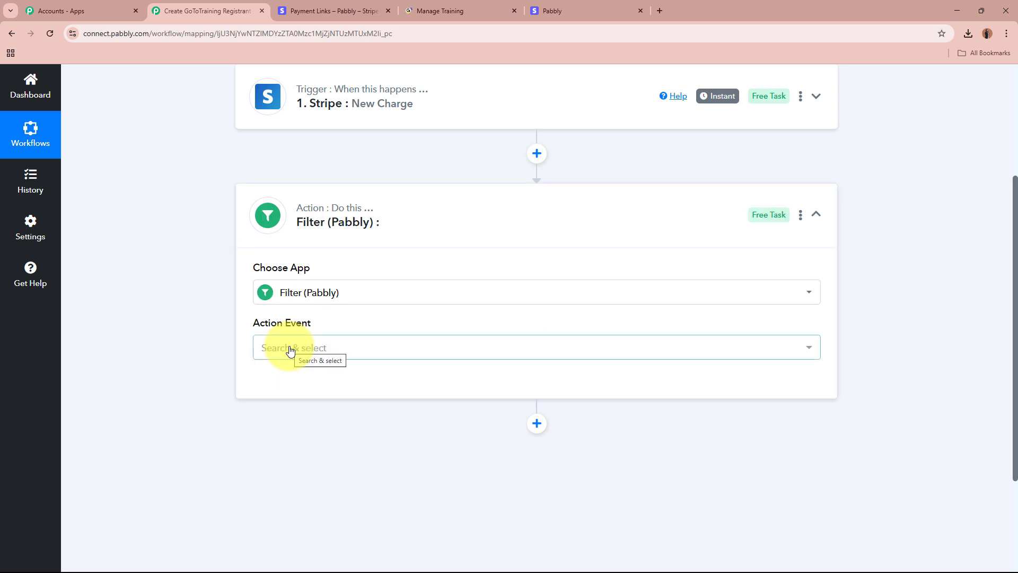
{"action": "left_click", "coordinate": [290, 349]}
{"action": "left_click", "coordinate": [297, 407]}
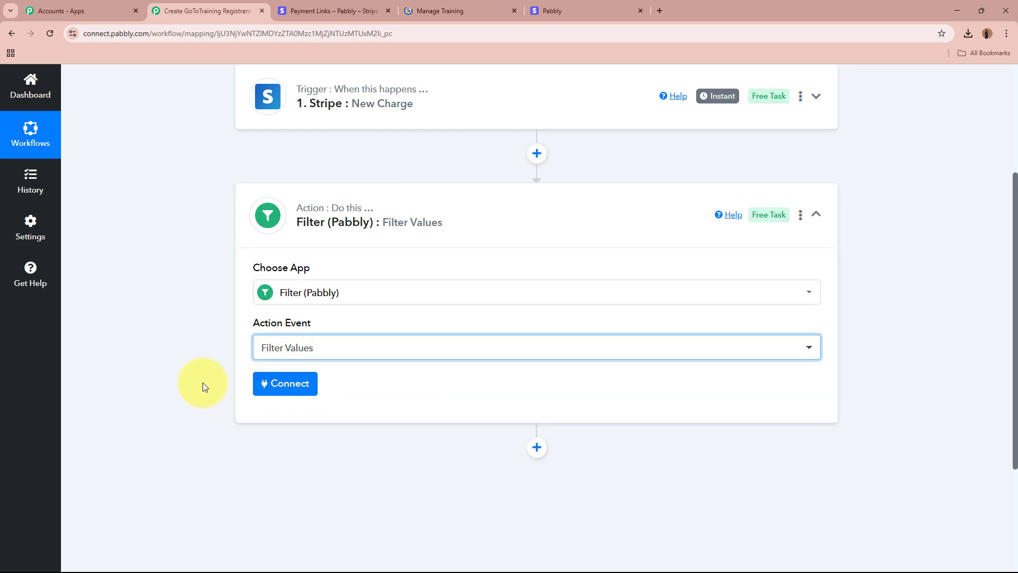
{"action": "left_click", "coordinate": [195, 334]}
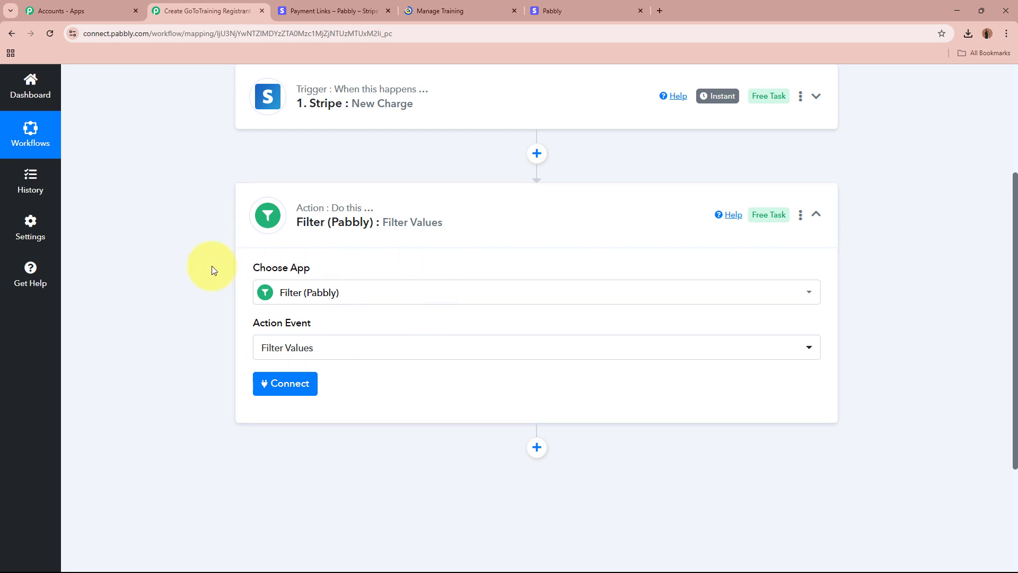
{"action": "left_click", "coordinate": [305, 389]}
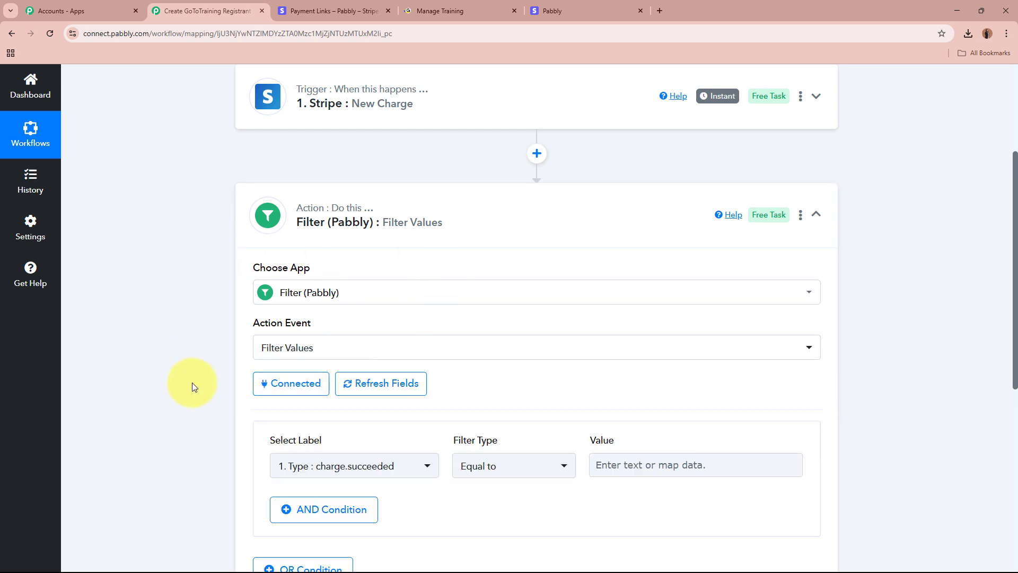
- Search the label list for 500 and filter on Data Object Amount
{"action": "scroll", "coordinate": [192, 383], "scroll_direction": "down", "scroll_amount": 3}
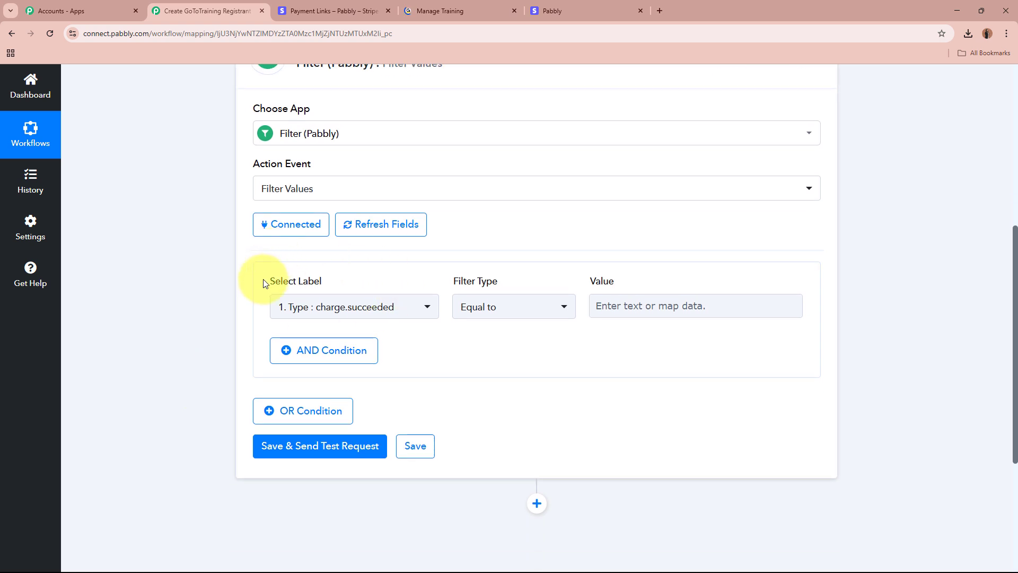
{"action": "left_click", "coordinate": [352, 305]}
{"action": "left_click", "coordinate": [282, 379]}
{"action": "left_click", "coordinate": [395, 305]}
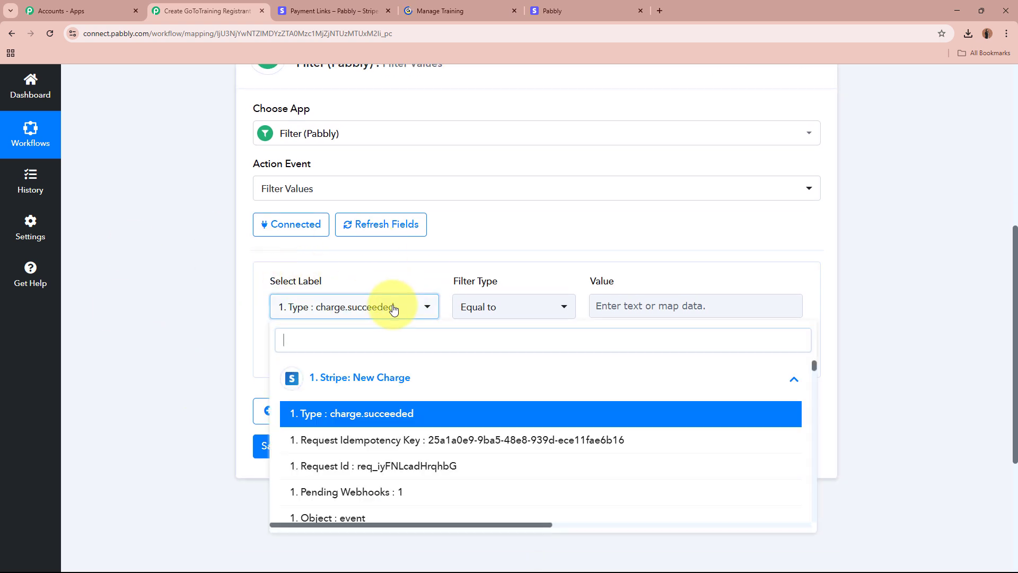
{"action": "scroll", "coordinate": [424, 450], "scroll_direction": "down", "scroll_amount": 3}
{"action": "scroll", "coordinate": [430, 448], "scroll_direction": "down", "scroll_amount": 15}
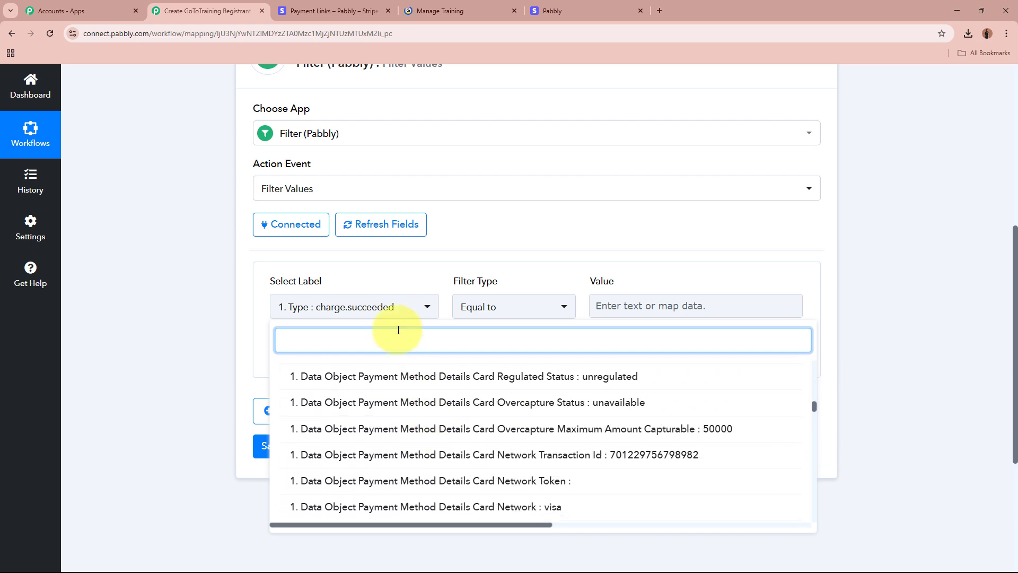
{"action": "type", "text": "500"}
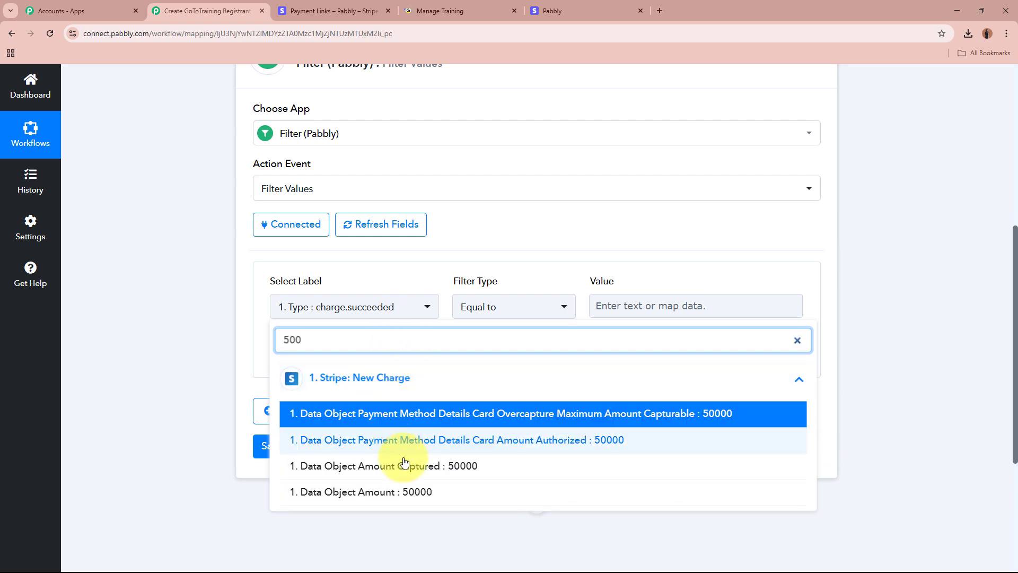
{"action": "left_click", "coordinate": [404, 490]}
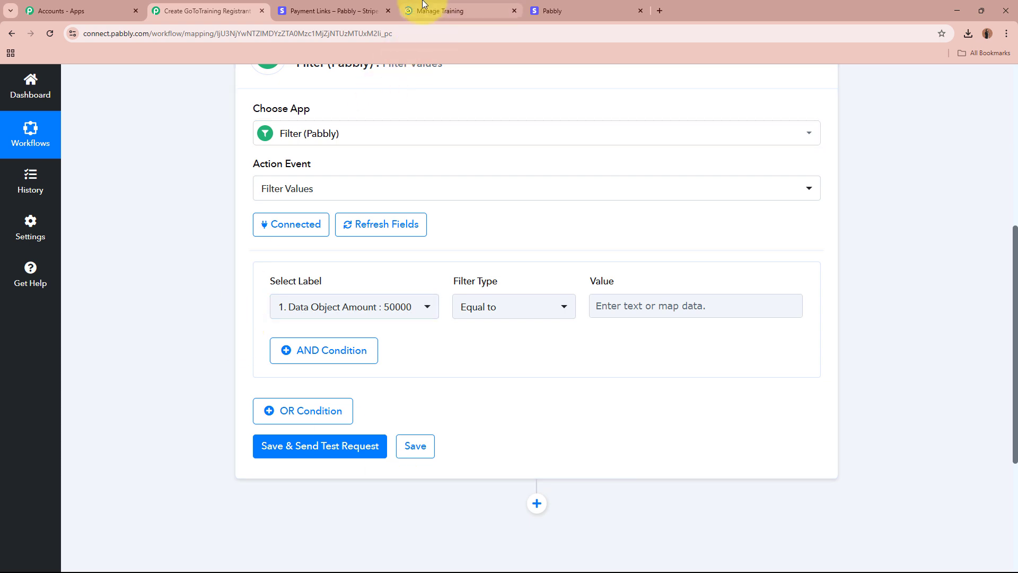
- Check the ₹500.00 INR price on the Stripe payment link, then return to Pabbly
{"action": "left_click", "coordinate": [355, 6]}
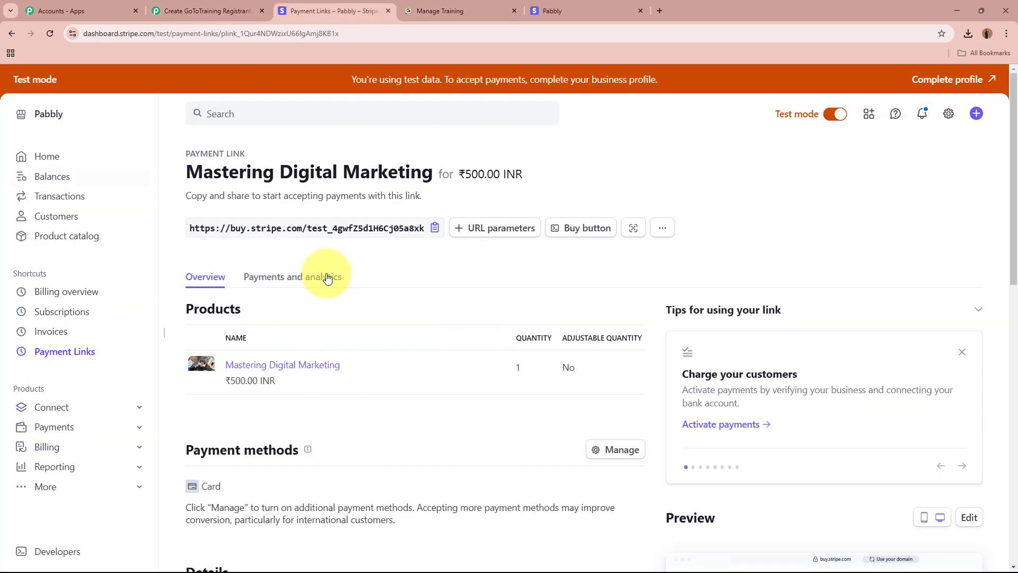
{"action": "left_click_drag", "start_coordinate": [469, 174], "coordinate": [503, 176]}
{"action": "left_click", "coordinate": [465, 183]}
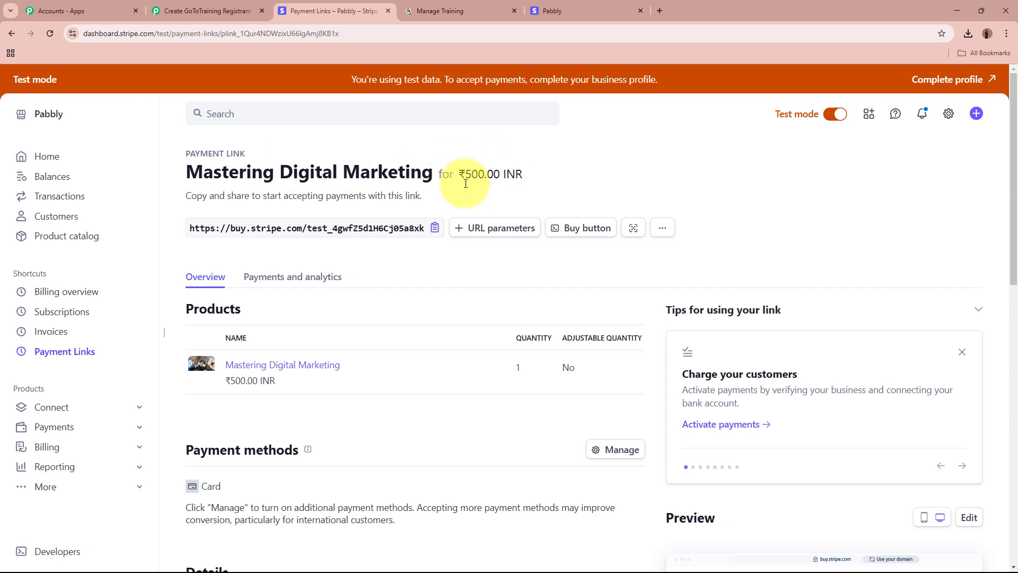
{"action": "left_click", "coordinate": [202, 11]}
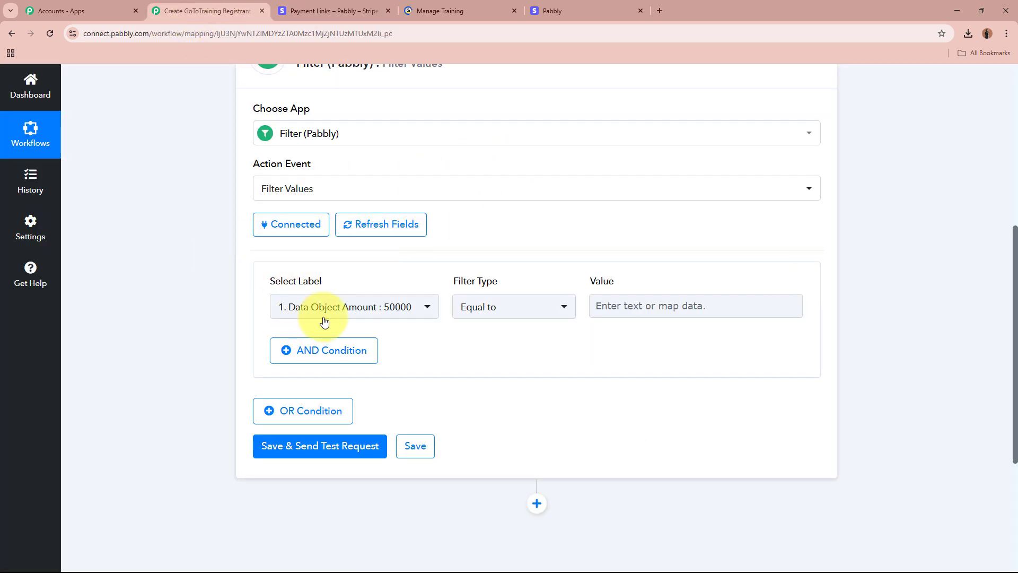
- Enter 50000 as the amount the filter condition must equal
{"action": "left_click", "coordinate": [599, 305]}
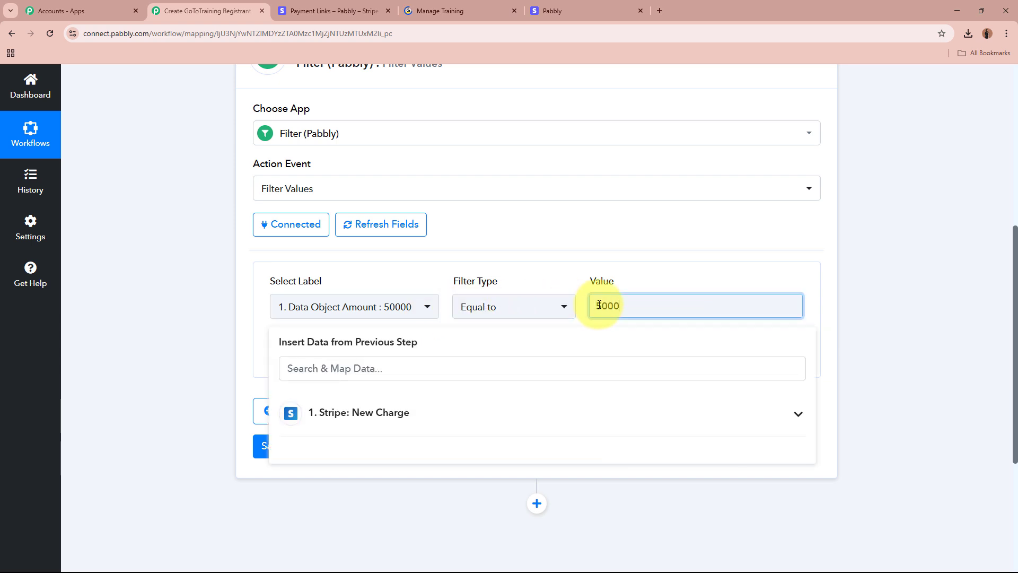
{"action": "type", "text": "50000"}
{"action": "left_click", "coordinate": [211, 365]}
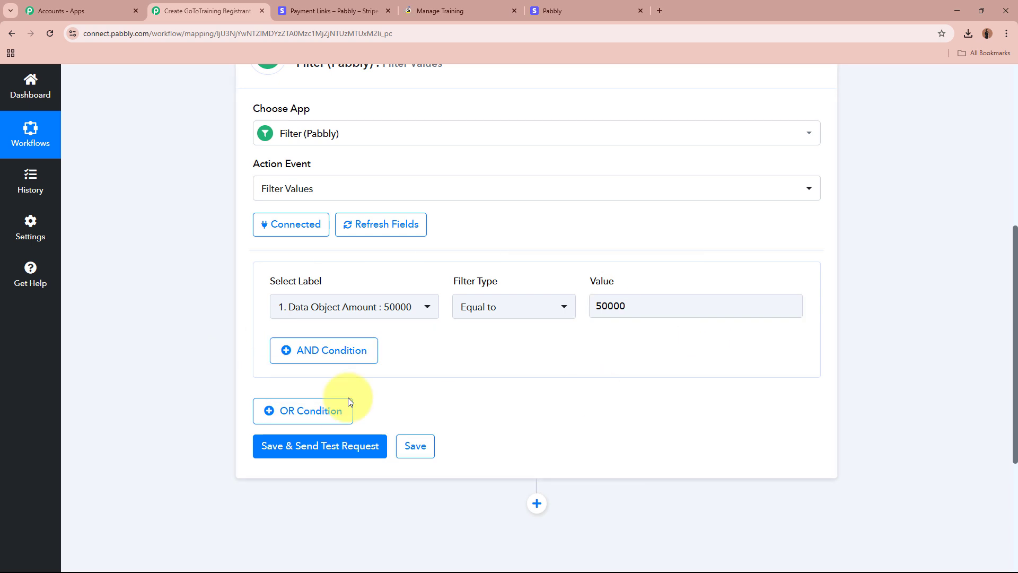
{"action": "scroll", "coordinate": [518, 265], "scroll_direction": "up", "scroll_amount": 2}
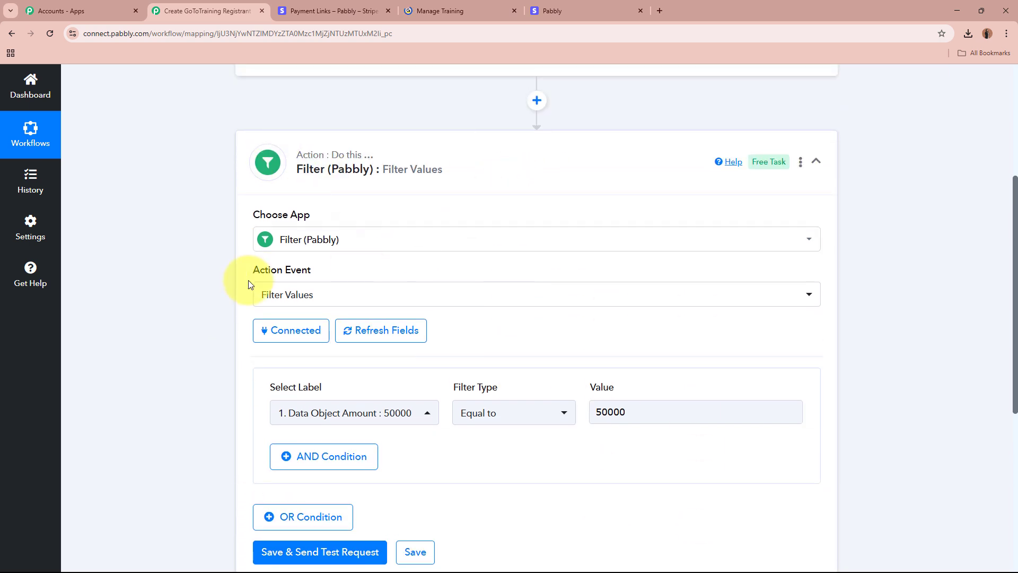
{"action": "scroll", "coordinate": [248, 281], "scroll_direction": "down", "scroll_amount": 3}
- Save and test the filter, confirm the 'Condition is true' success response, then view the Stripe link
{"action": "left_click", "coordinate": [274, 406]}
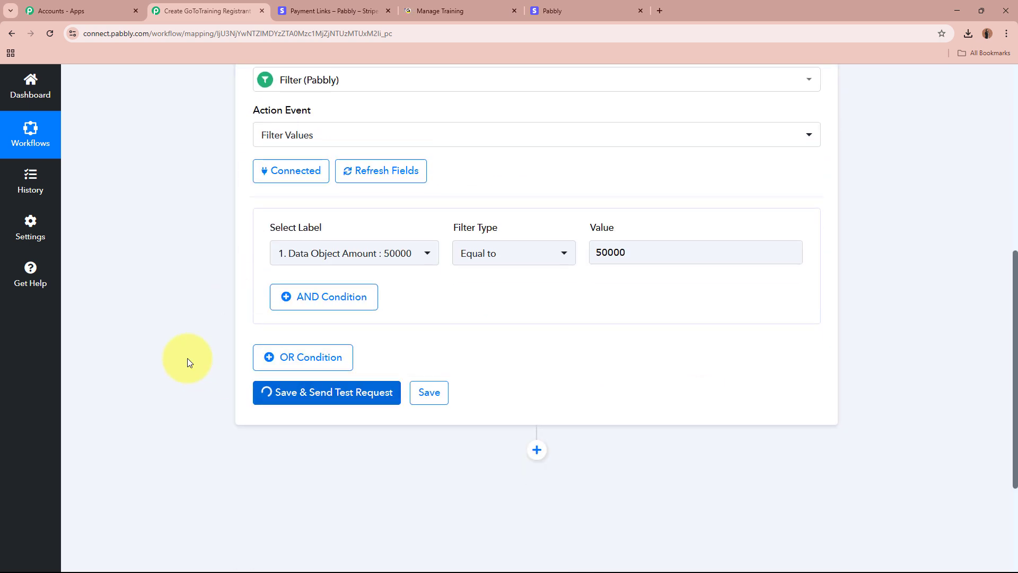
{"action": "double_click", "coordinate": [619, 284]}
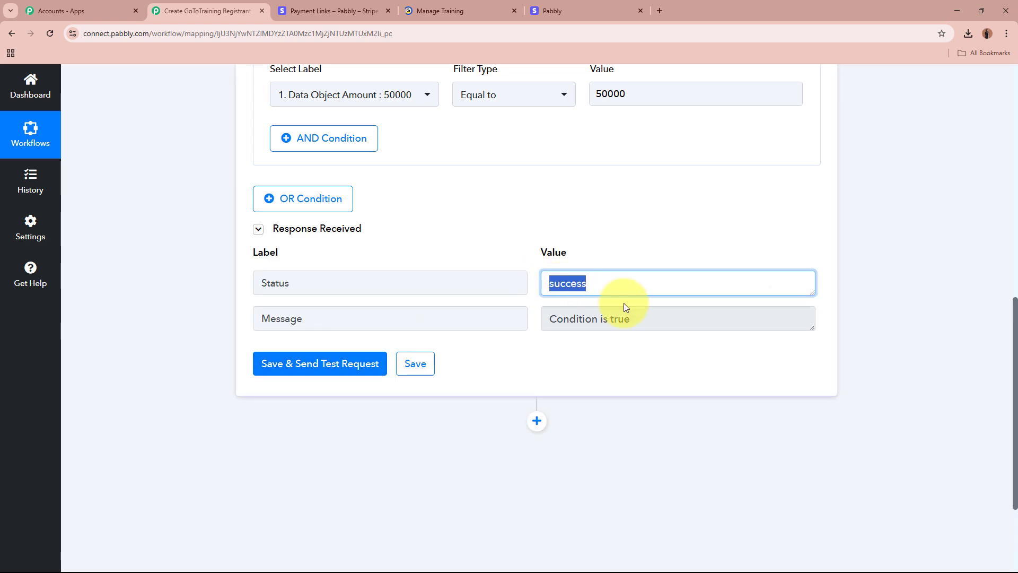
{"action": "triple_click", "coordinate": [624, 319]}
{"action": "left_click", "coordinate": [897, 353]}
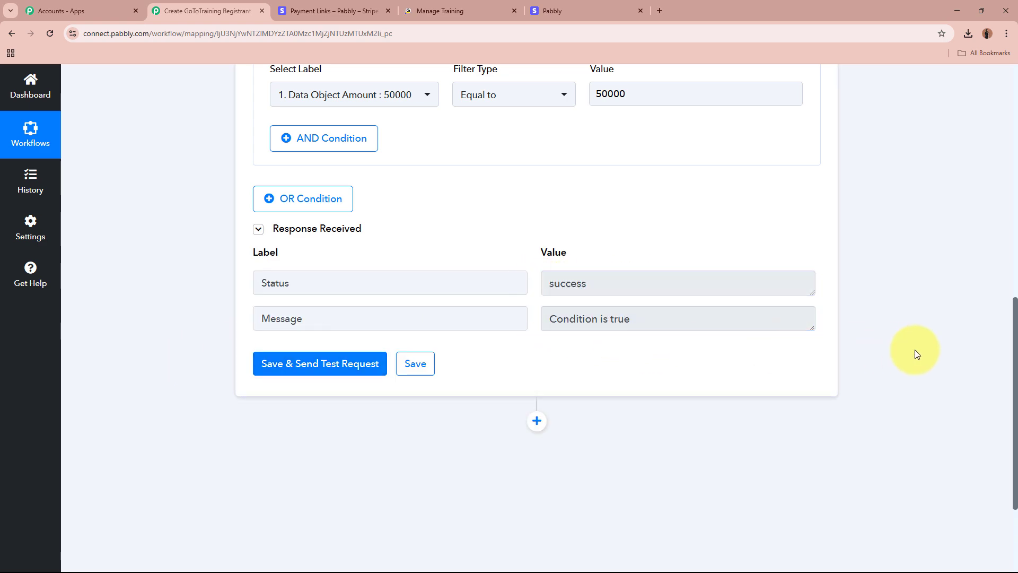
{"action": "scroll", "coordinate": [914, 348], "scroll_direction": "up", "scroll_amount": 10}
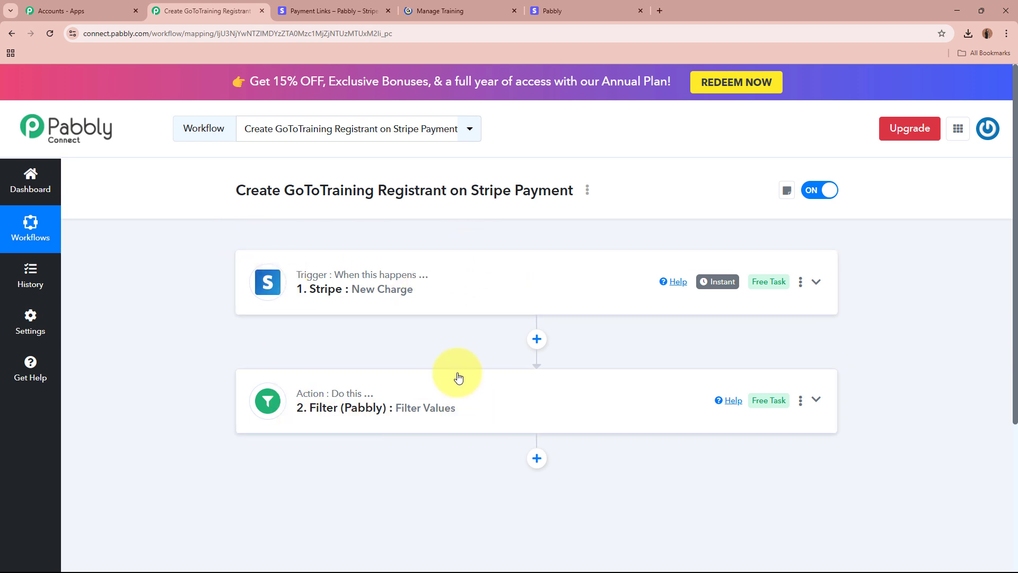
{"action": "left_click", "coordinate": [333, 11]}
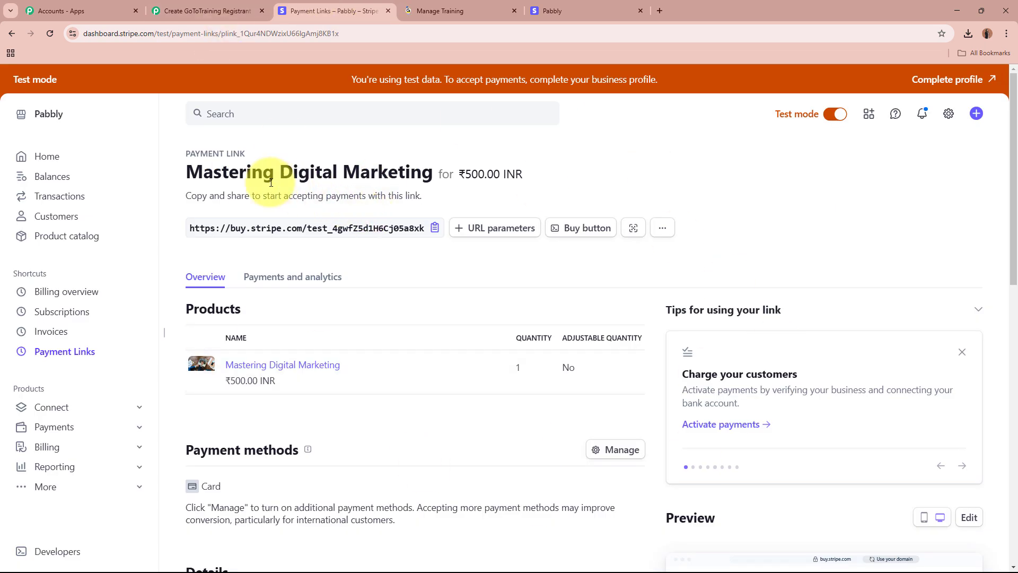
- Review the Mastering Digital Marketing payment link, then go back to the Pabbly workflow
{"action": "left_click_drag", "start_coordinate": [186, 172], "coordinate": [415, 170]}
{"action": "left_click", "coordinate": [416, 170]}
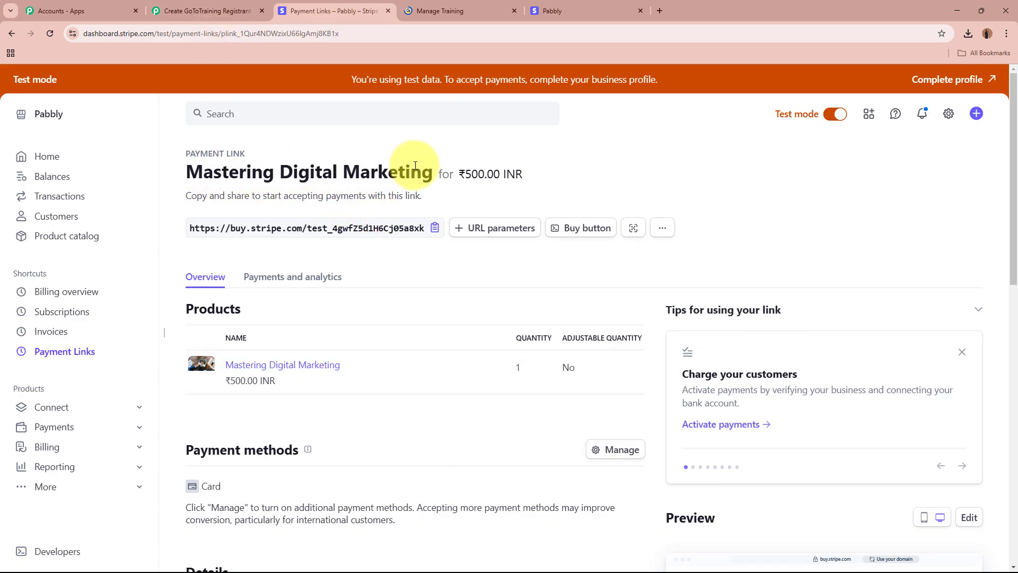
{"action": "left_click", "coordinate": [193, 10]}
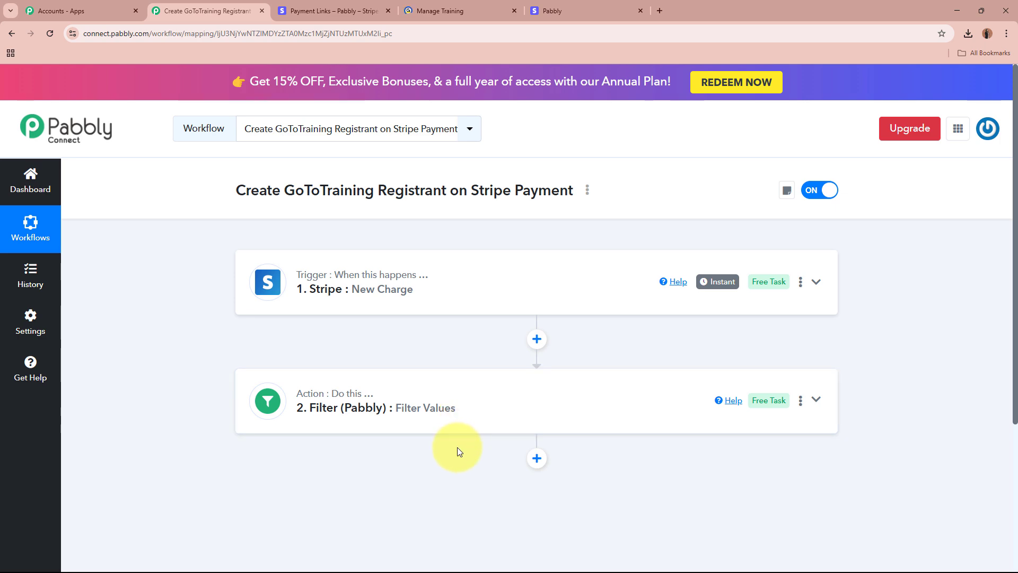
{"action": "left_click", "coordinate": [327, 8]}
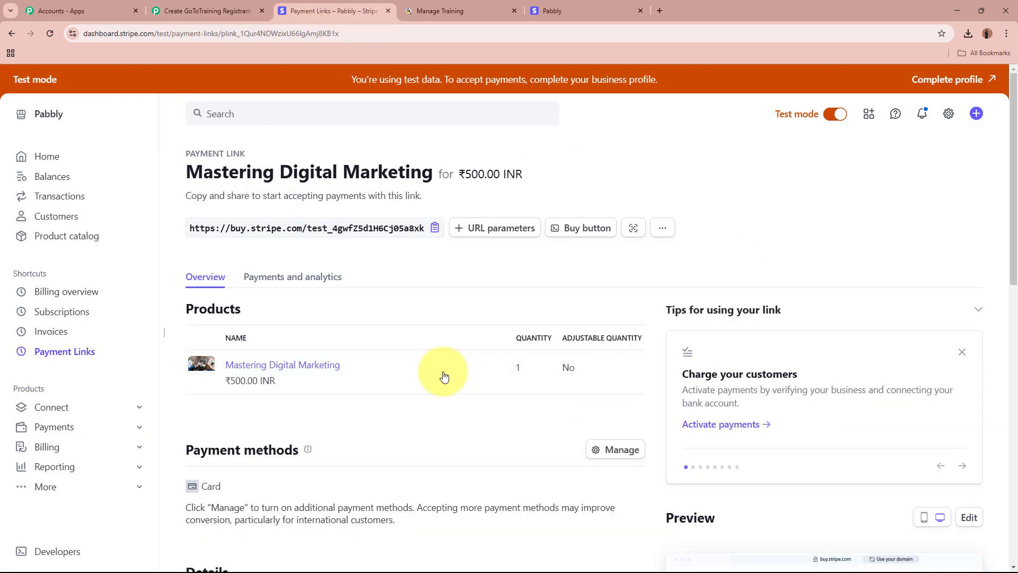
{"action": "left_click", "coordinate": [234, 8]}
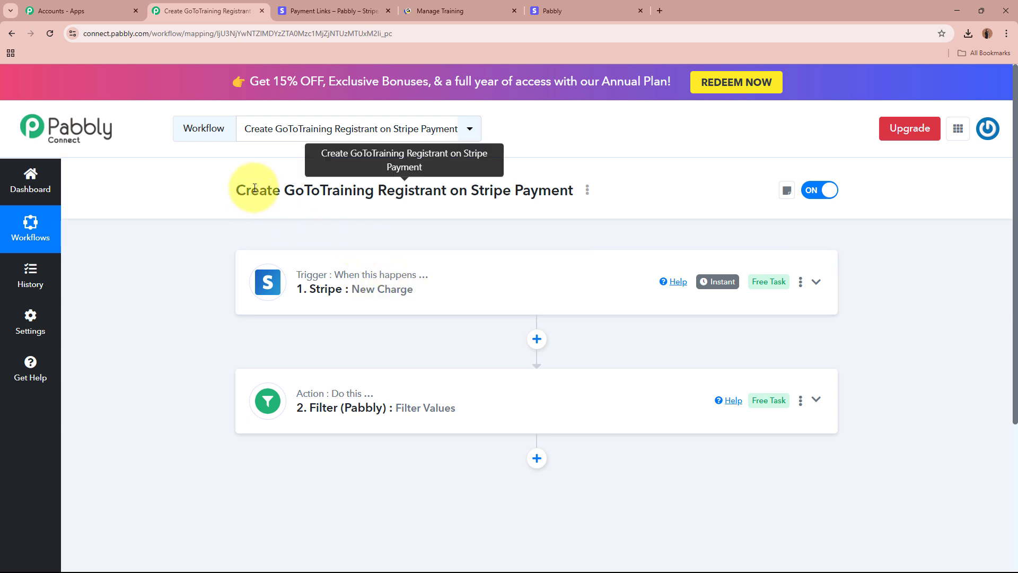
- Add a GoToTraining step after the Filter with the Create Registrant action event
{"action": "left_click_drag", "start_coordinate": [254, 188], "coordinate": [427, 179]}
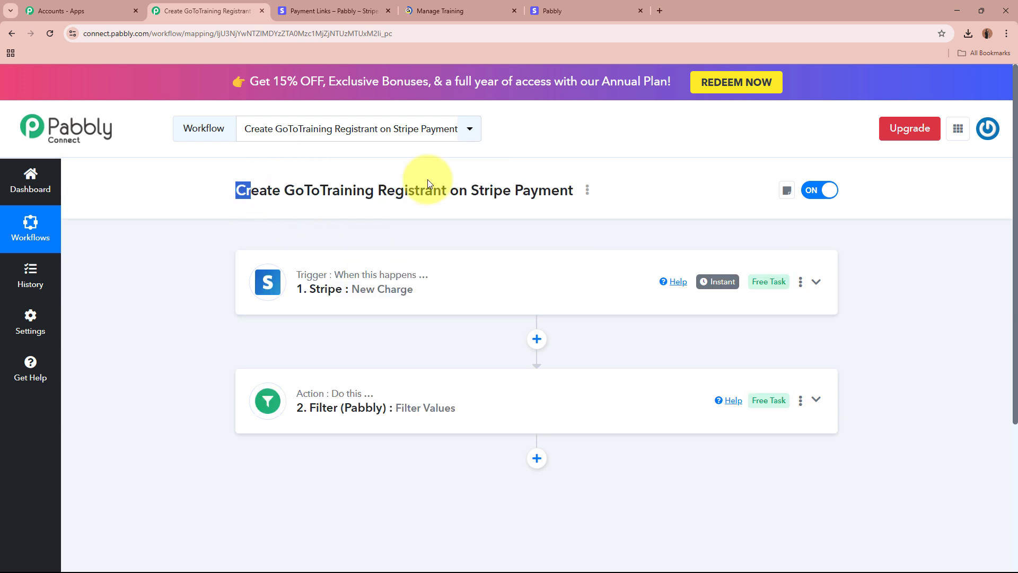
{"action": "left_click", "coordinate": [538, 462]}
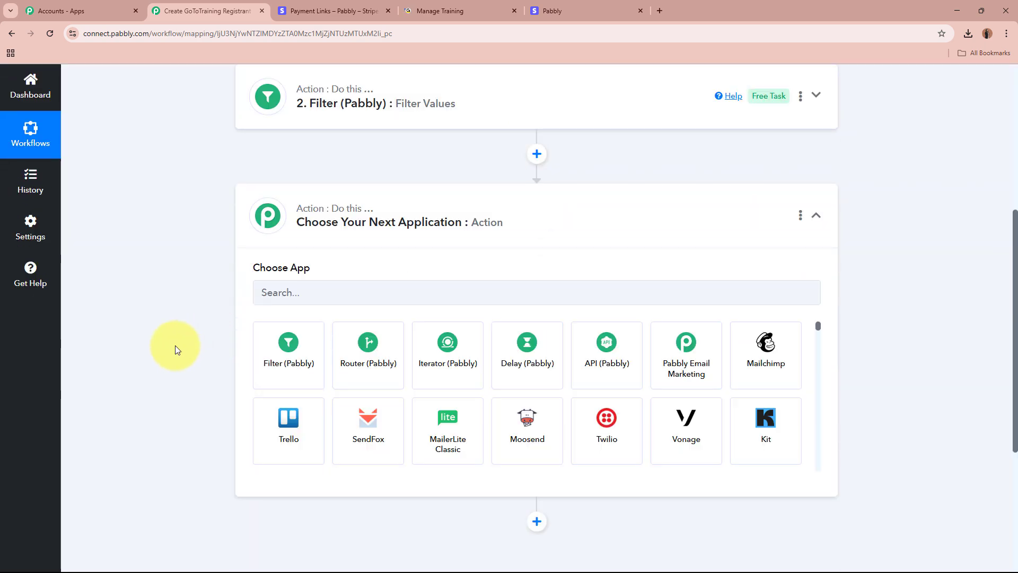
{"action": "left_click", "coordinate": [336, 296]}
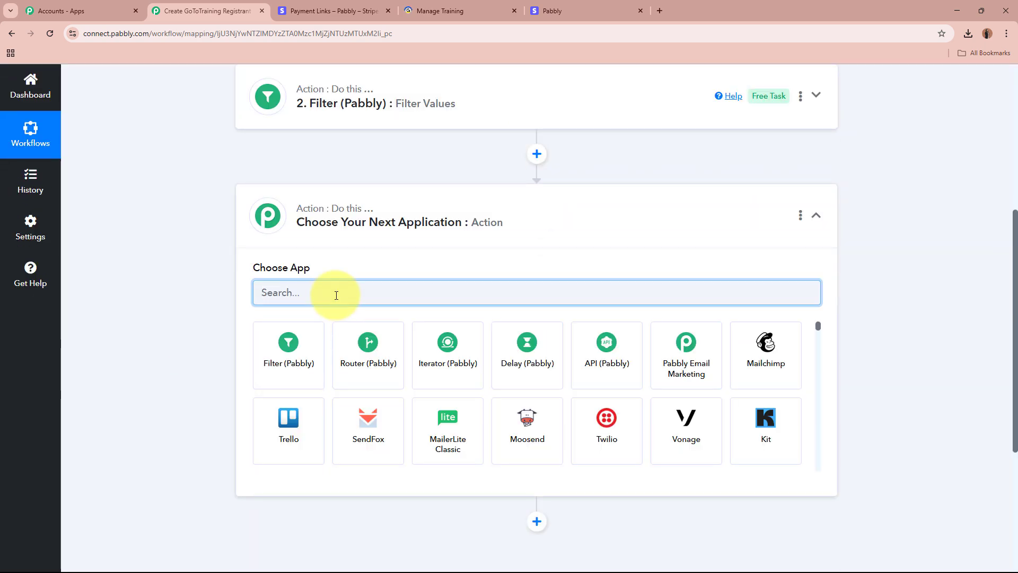
{"action": "type", "text": "GoT"}
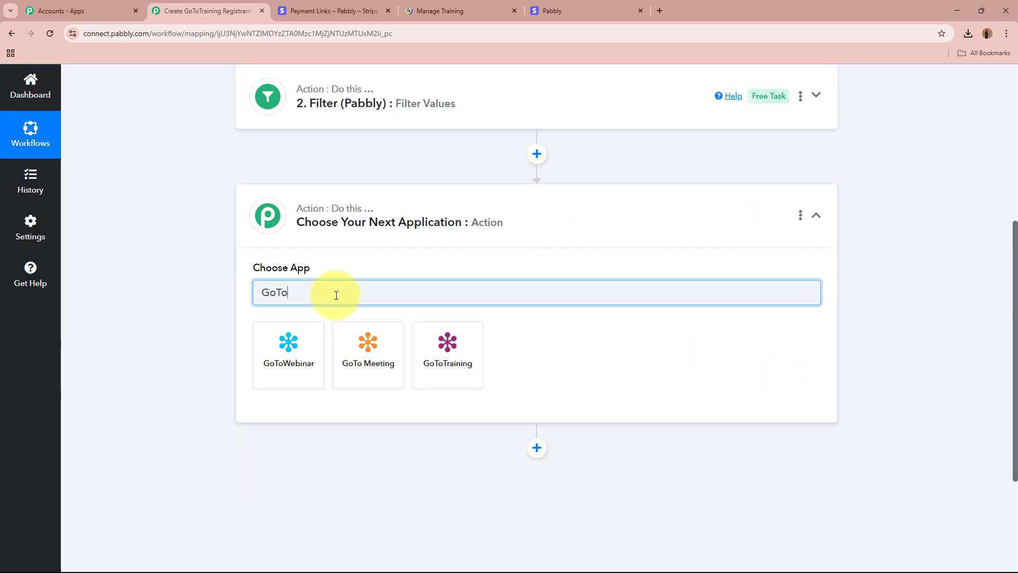
{"action": "type", "text": "o"}
{"action": "left_click", "coordinate": [428, 361]}
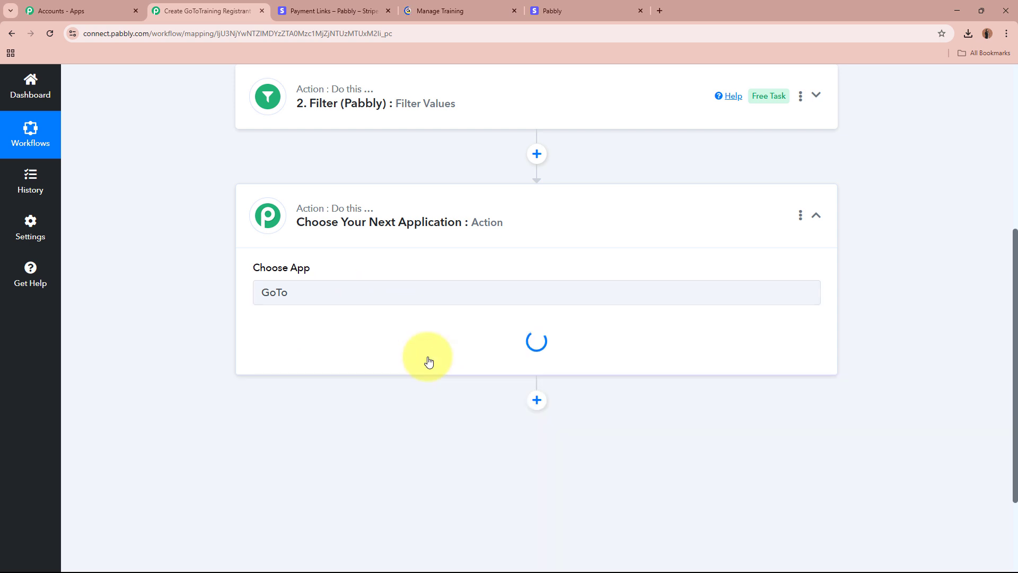
{"action": "left_click", "coordinate": [352, 350]}
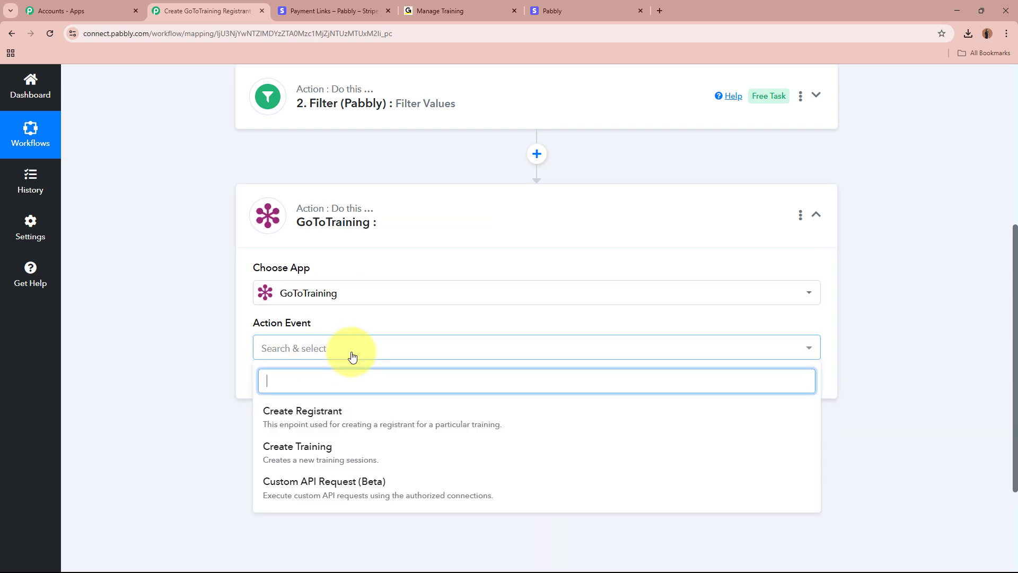
{"action": "left_click", "coordinate": [345, 422]}
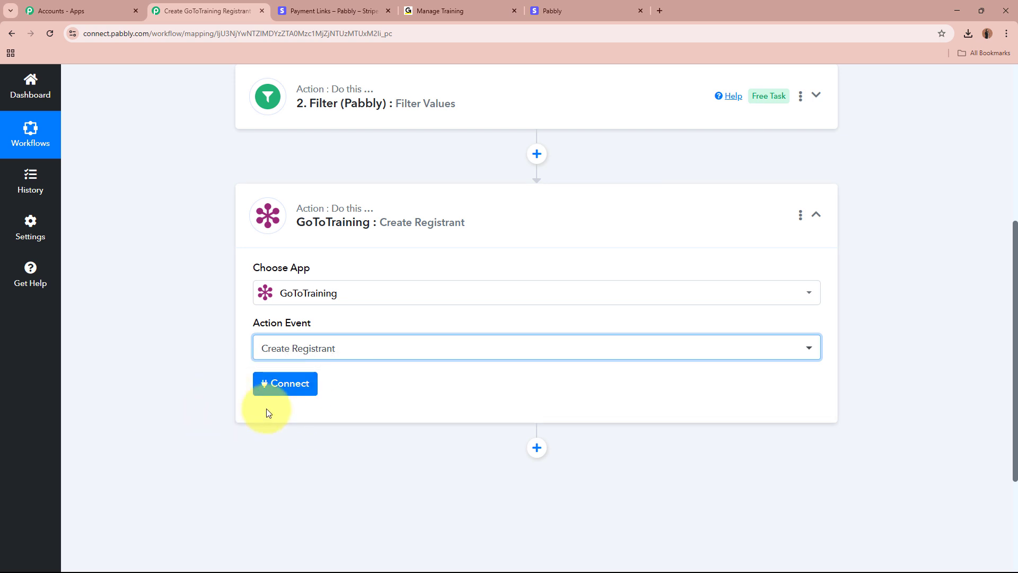
- Add and authorize a new GoToTraining account connection
{"action": "left_click", "coordinate": [262, 390]}
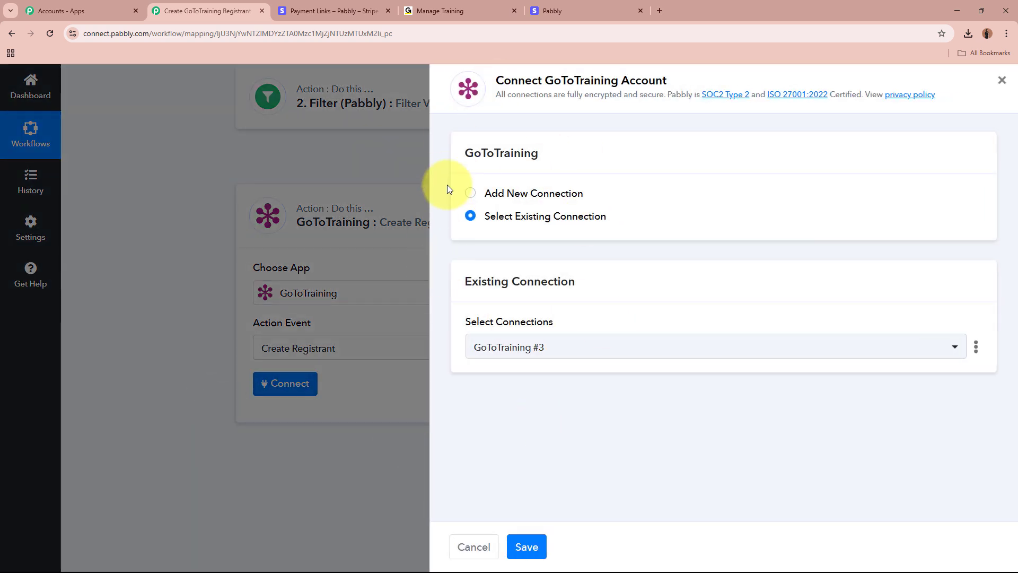
{"action": "left_click", "coordinate": [471, 194]}
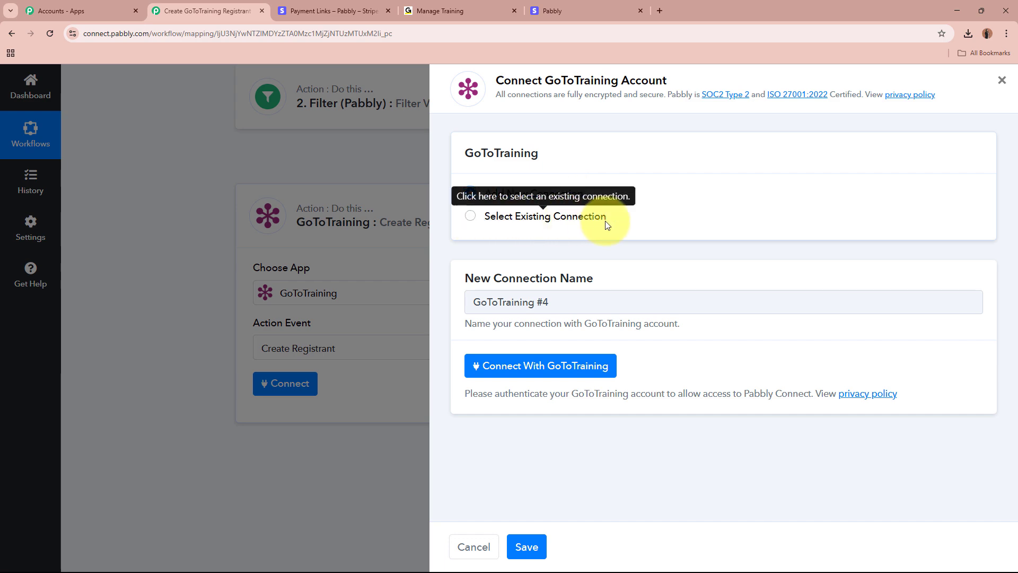
{"action": "left_click", "coordinate": [595, 370]}
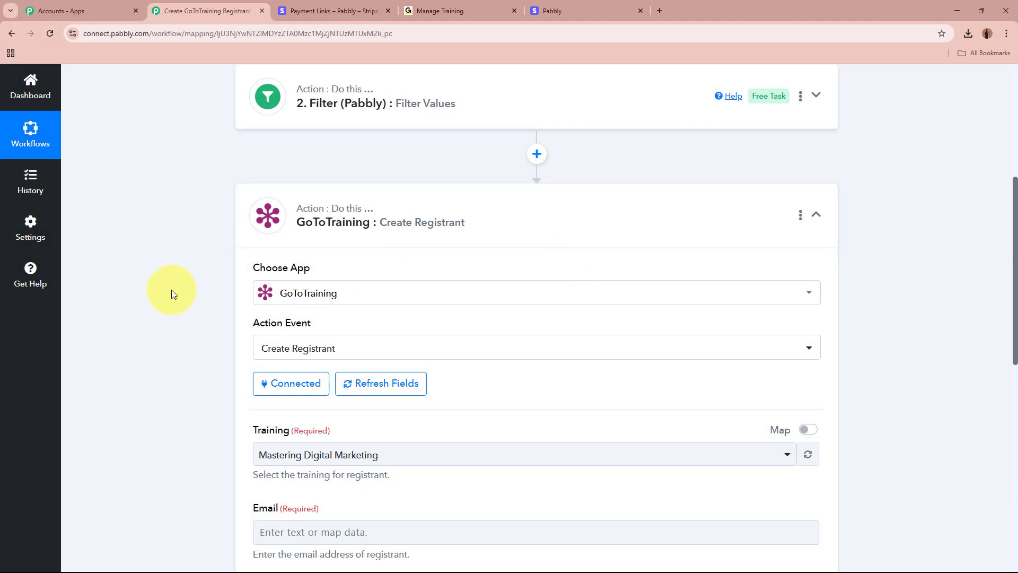
{"action": "scroll", "coordinate": [171, 289], "scroll_direction": "down", "scroll_amount": 1}
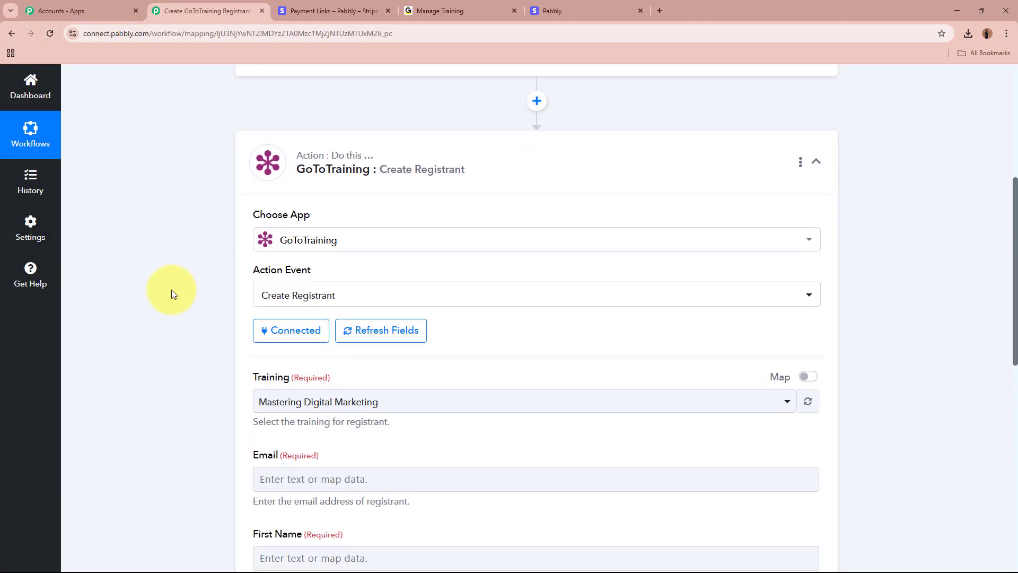
{"action": "scroll", "coordinate": [171, 294], "scroll_direction": "down", "scroll_amount": 2}
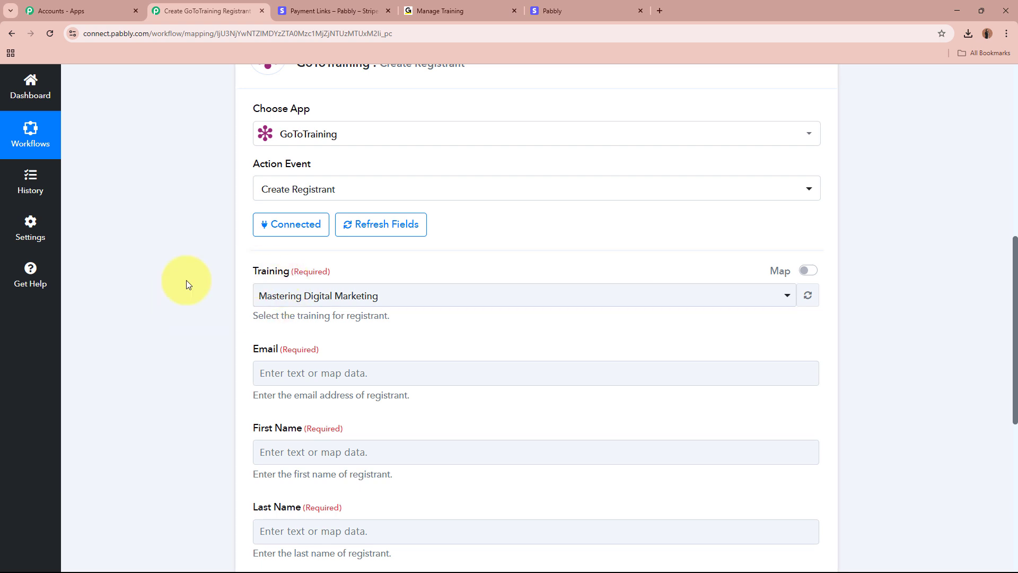
{"action": "left_click", "coordinate": [448, 11]}
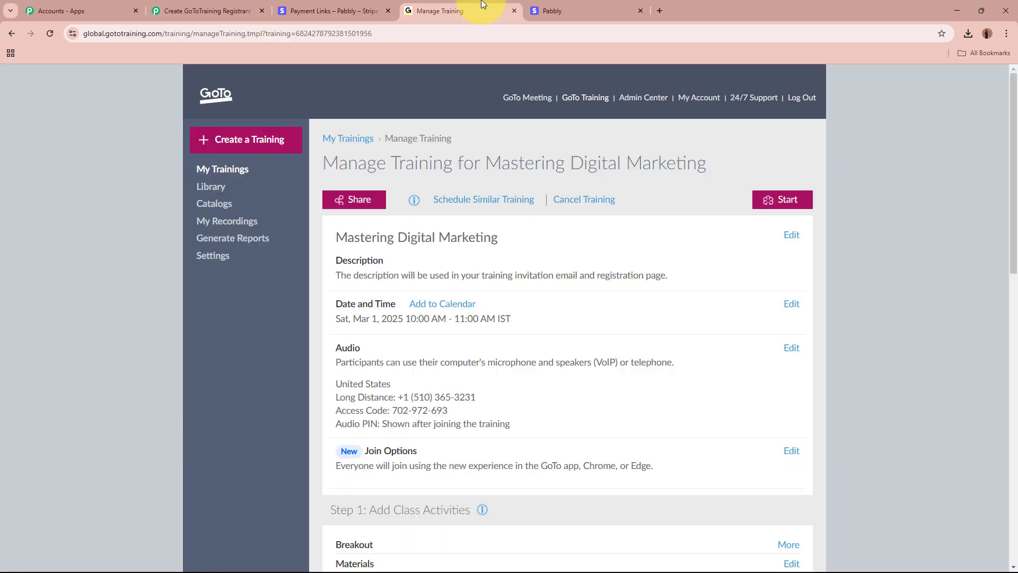
{"action": "left_click_drag", "start_coordinate": [334, 235], "coordinate": [511, 238]}
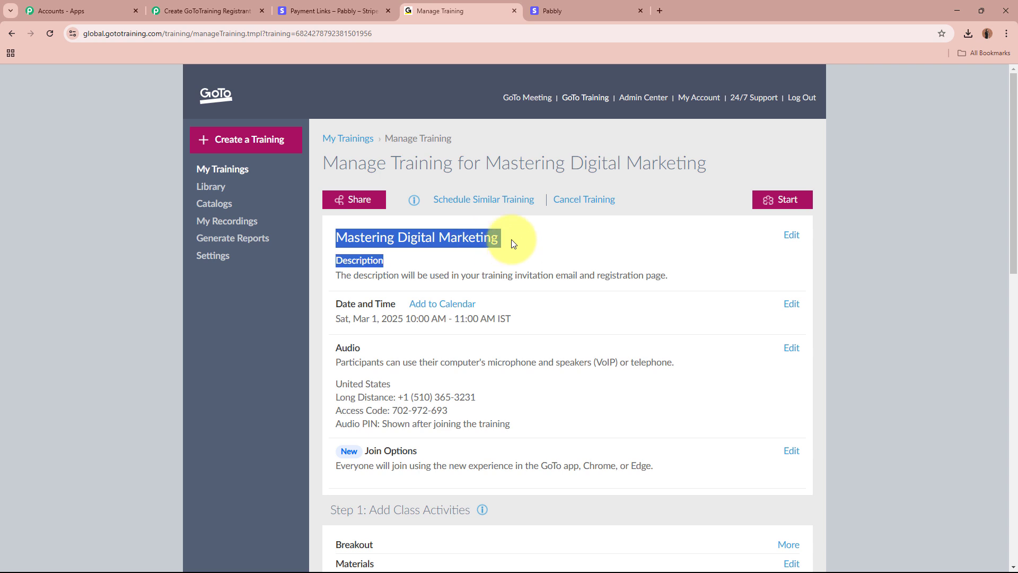
{"action": "left_click", "coordinate": [222, 6]}
{"action": "left_click", "coordinate": [370, 300]}
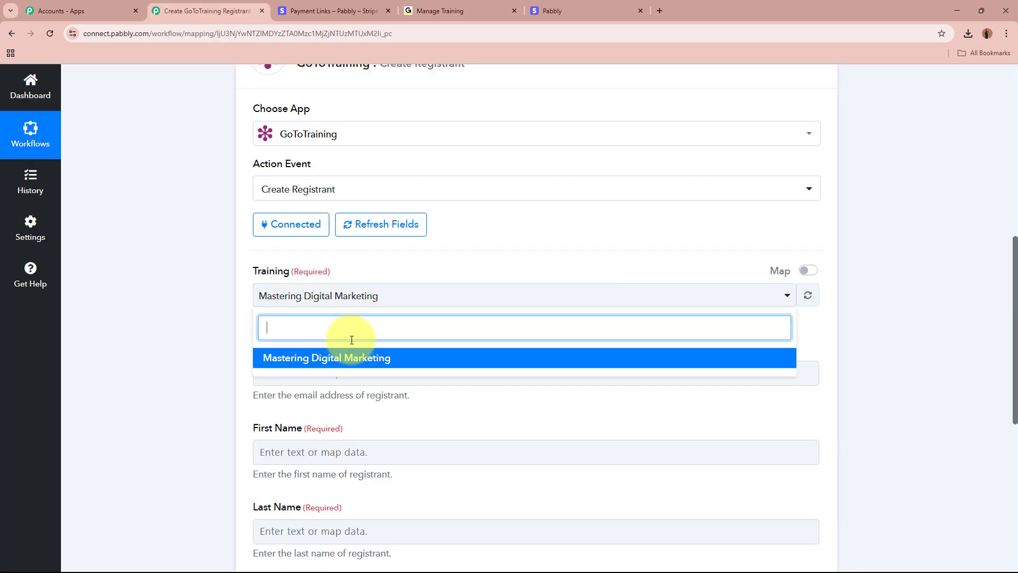
{"action": "left_click", "coordinate": [340, 355]}
{"action": "left_click", "coordinate": [207, 339]}
{"action": "scroll", "coordinate": [207, 339], "scroll_direction": "down", "scroll_amount": 2}
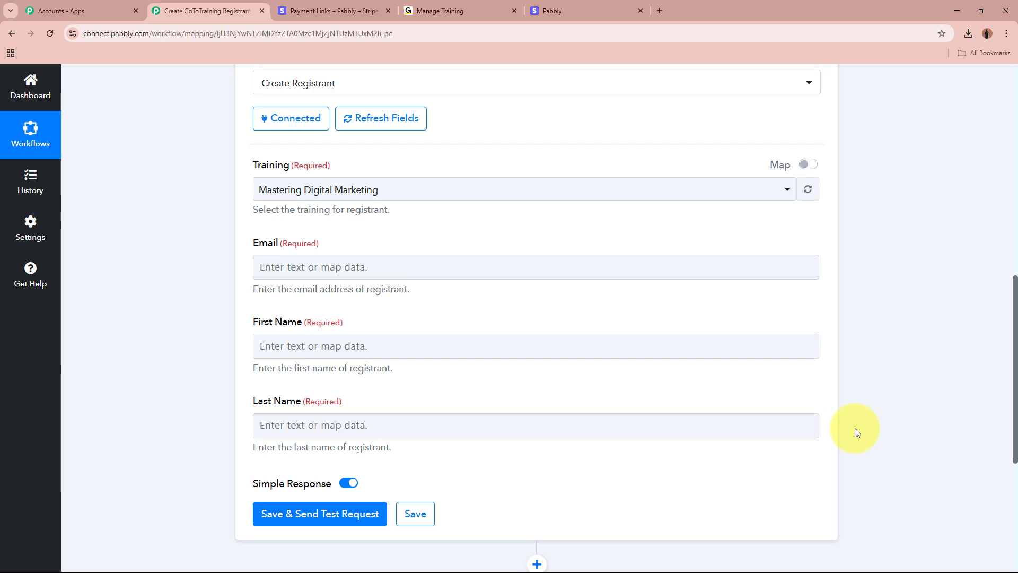
- Map Stripe New Charge's Data Object Billing Details Email into the registrant Email field
{"action": "left_click", "coordinate": [404, 264]}
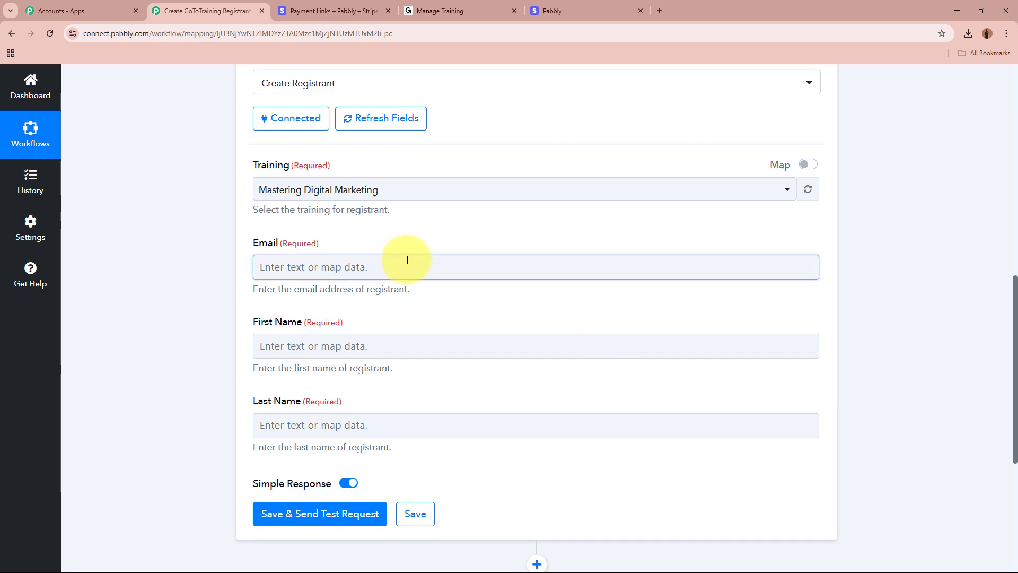
{"action": "left_click", "coordinate": [157, 317]}
{"action": "scroll", "coordinate": [157, 317], "scroll_direction": "up", "scroll_amount": 8}
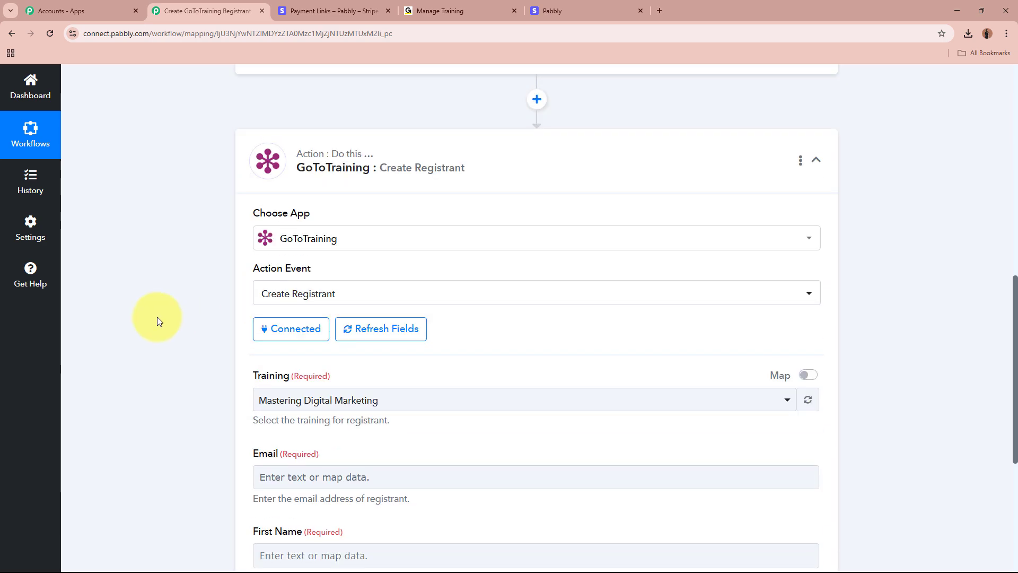
{"action": "scroll", "coordinate": [411, 159], "scroll_direction": "down", "scroll_amount": 7}
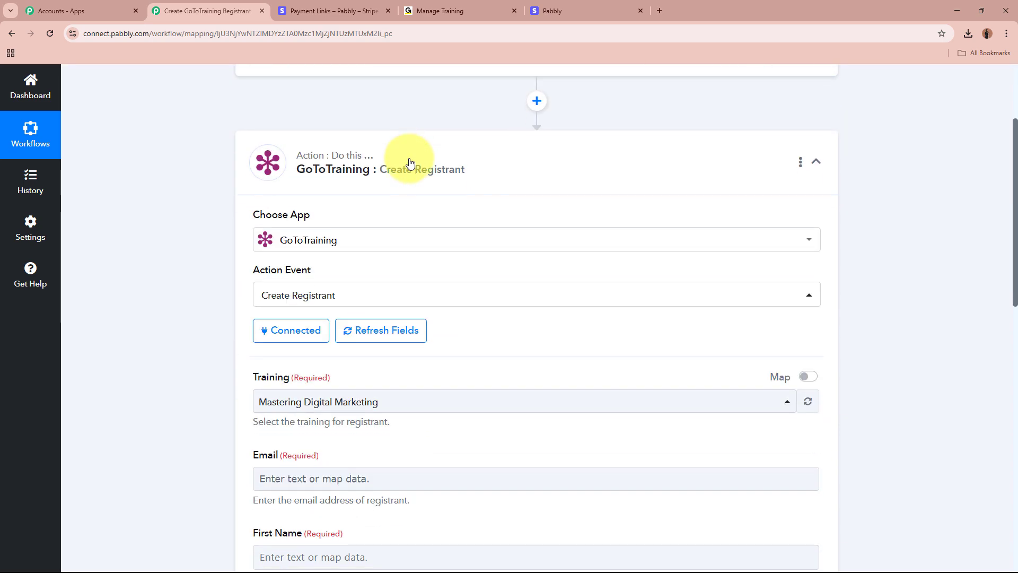
{"action": "left_click", "coordinate": [325, 318]}
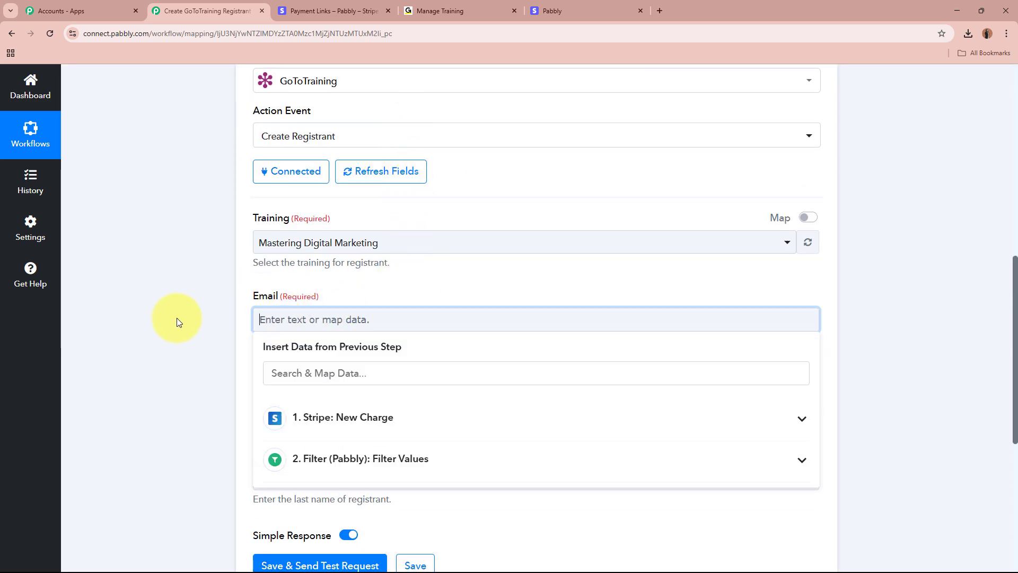
{"action": "scroll", "coordinate": [176, 317], "scroll_direction": "down", "scroll_amount": 2}
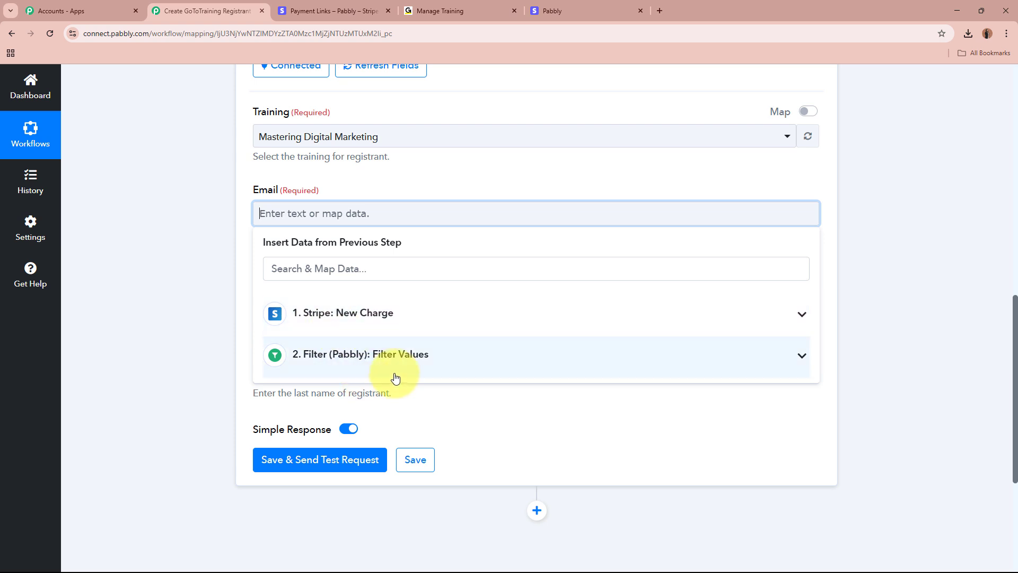
{"action": "left_click", "coordinate": [407, 318]}
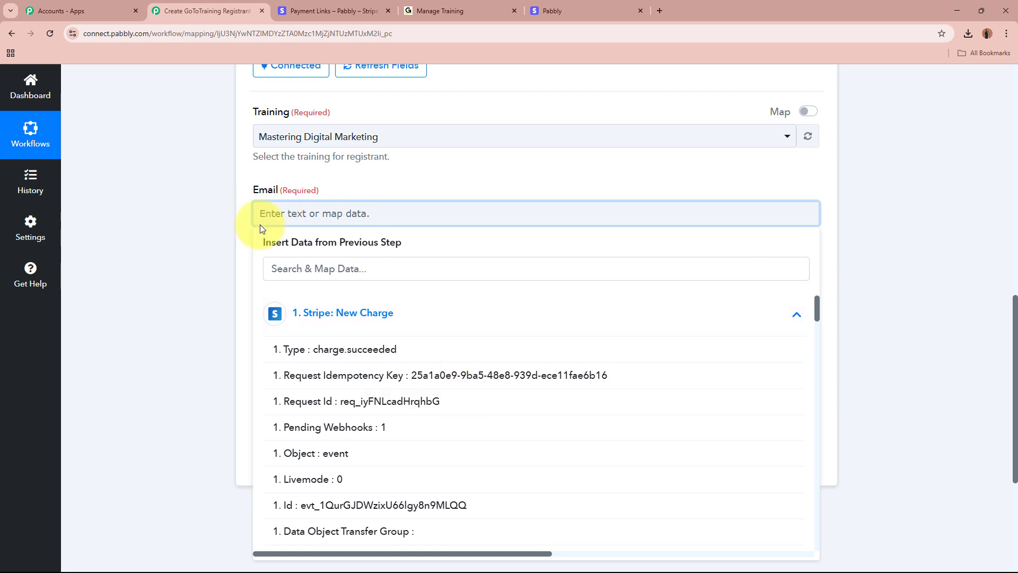
{"action": "scroll", "coordinate": [508, 454], "scroll_direction": "down", "scroll_amount": 15}
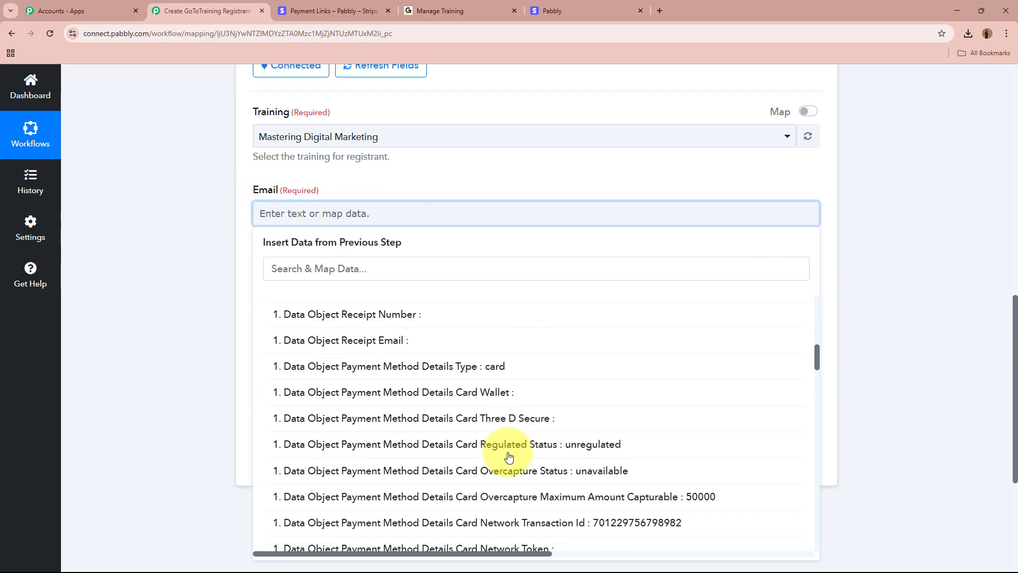
{"action": "scroll", "coordinate": [509, 456], "scroll_direction": "down", "scroll_amount": 5}
{"action": "scroll", "coordinate": [507, 457], "scroll_direction": "down", "scroll_amount": 7}
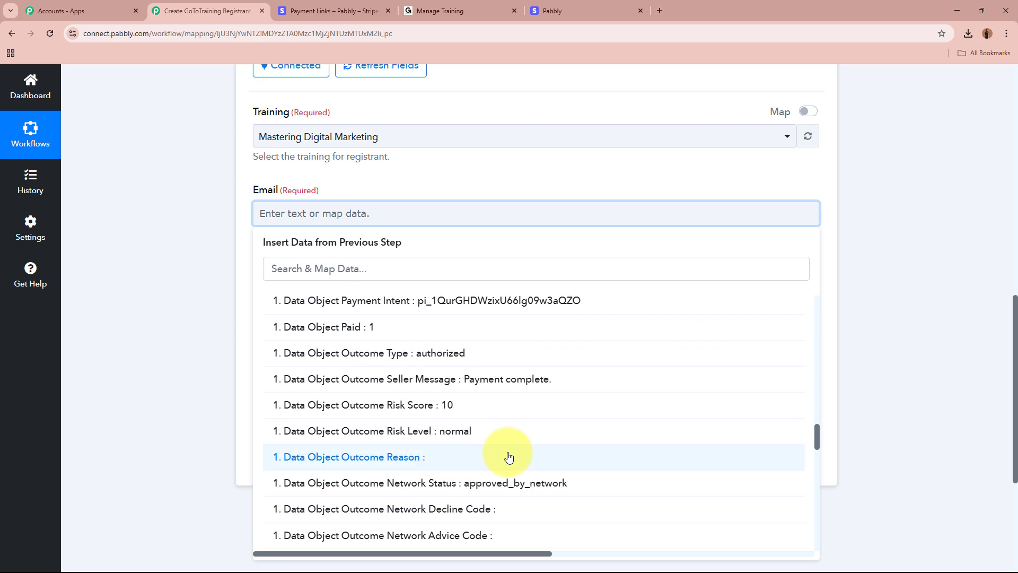
{"action": "scroll", "coordinate": [508, 457], "scroll_direction": "down", "scroll_amount": 6}
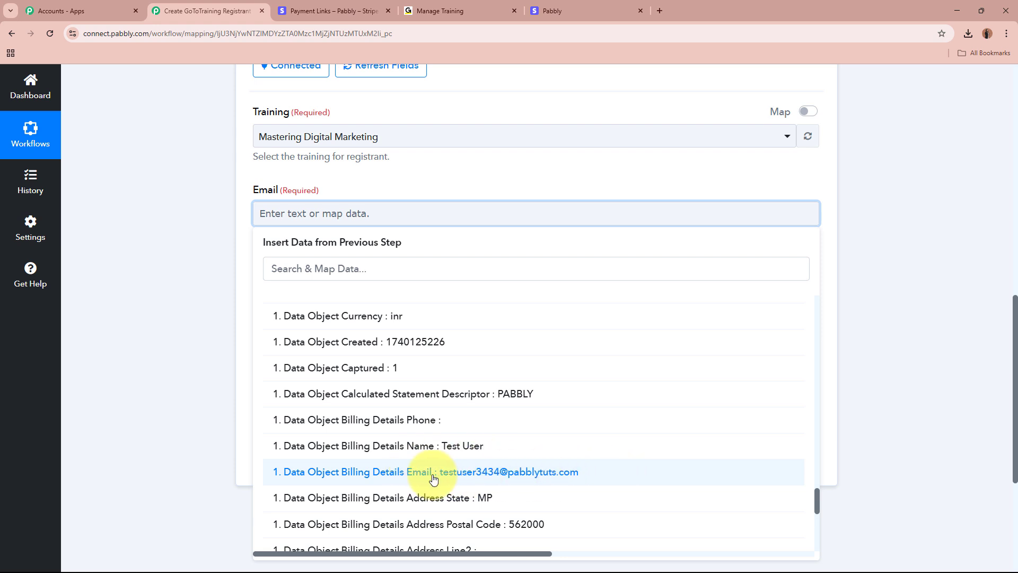
{"action": "left_click", "coordinate": [606, 480]}
{"action": "left_click", "coordinate": [222, 289]}
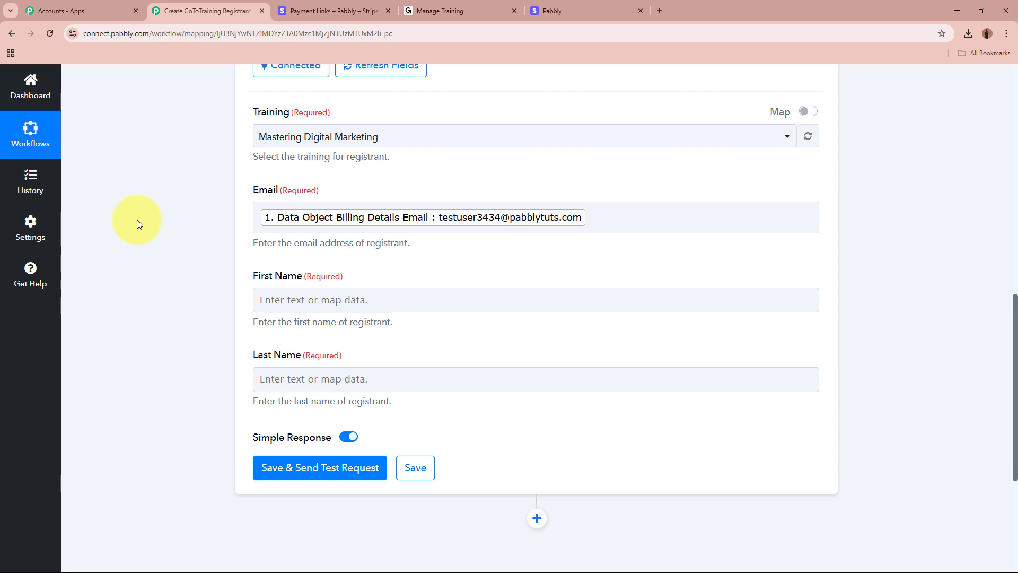
{"action": "scroll", "coordinate": [137, 220], "scroll_direction": "up", "scroll_amount": 10}
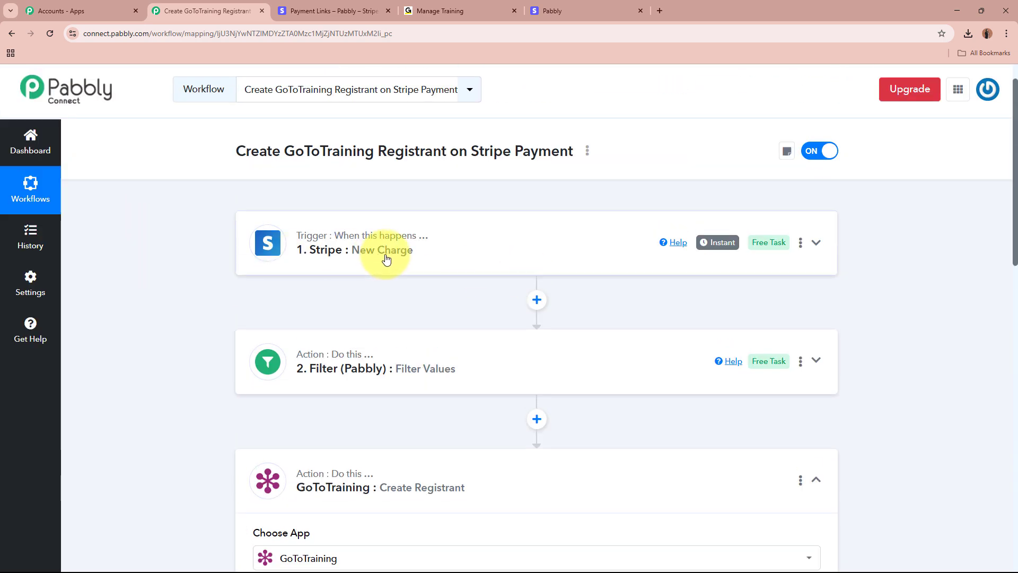
{"action": "scroll", "coordinate": [481, 257], "scroll_direction": "down", "scroll_amount": 9}
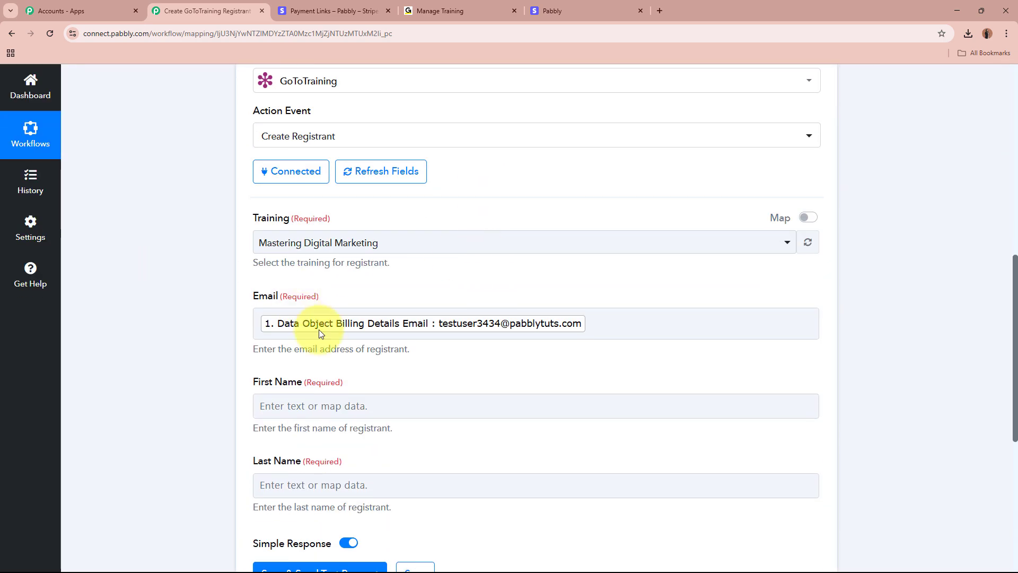
{"action": "scroll", "coordinate": [128, 344], "scroll_direction": "down", "scroll_amount": 2}
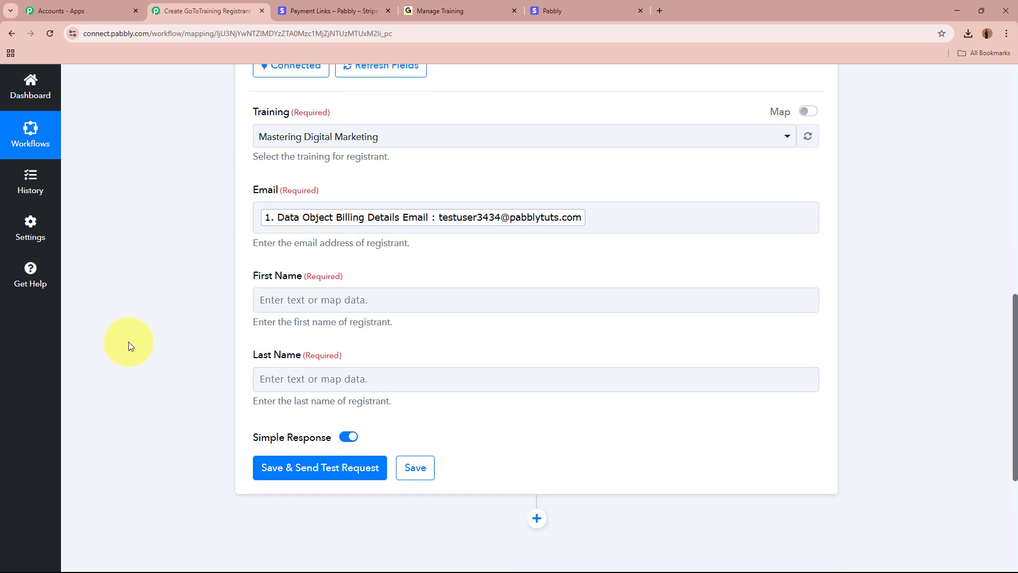
{"action": "left_click", "coordinate": [457, 298]}
{"action": "left_click", "coordinate": [432, 350]}
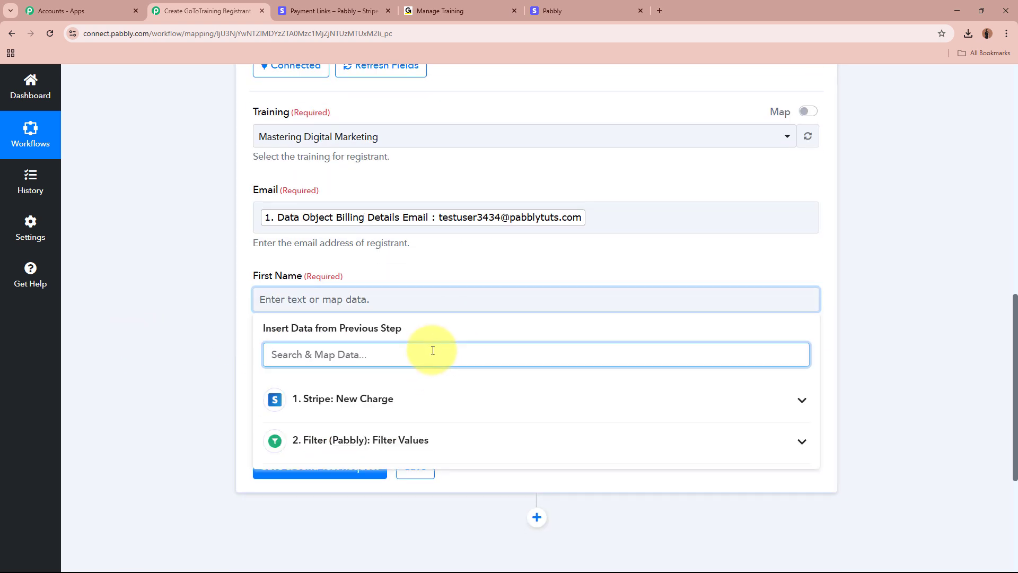
{"action": "type", "text": "name"}
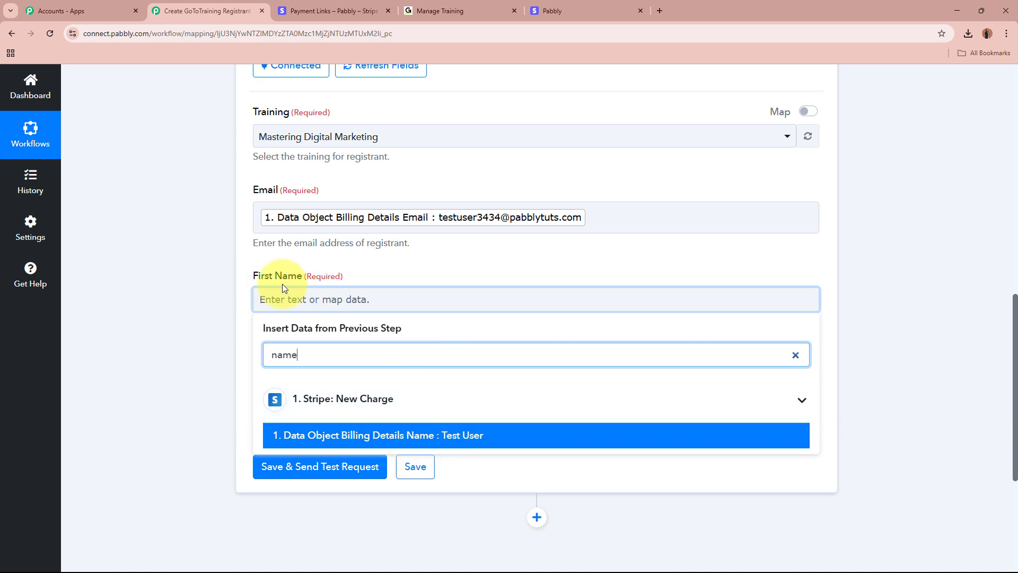
{"action": "left_click", "coordinate": [173, 305]}
{"action": "left_click", "coordinate": [371, 310]}
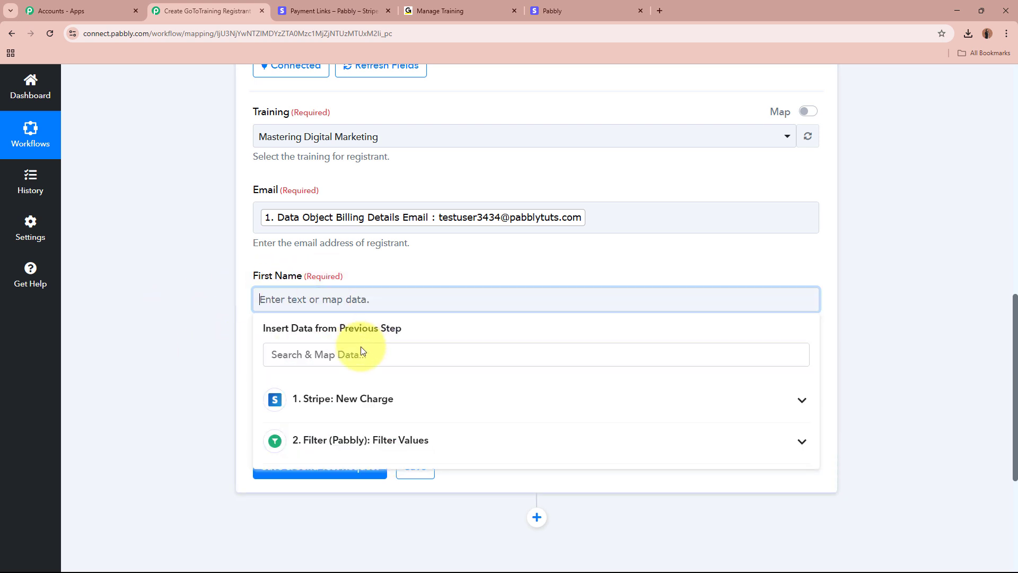
{"action": "left_click", "coordinate": [359, 352]}
{"action": "type", "text": "name"}
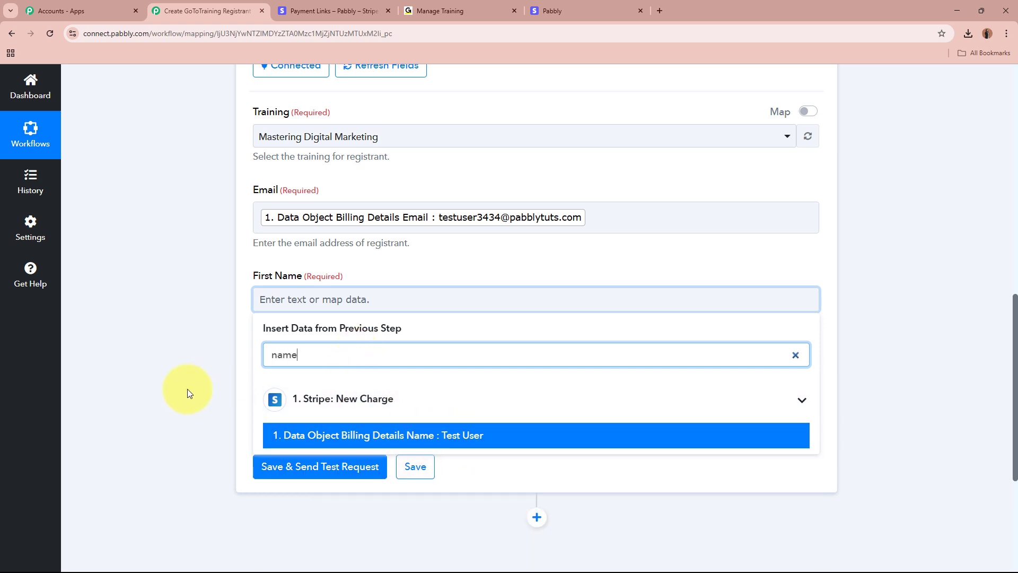
{"action": "left_click", "coordinate": [160, 378]}
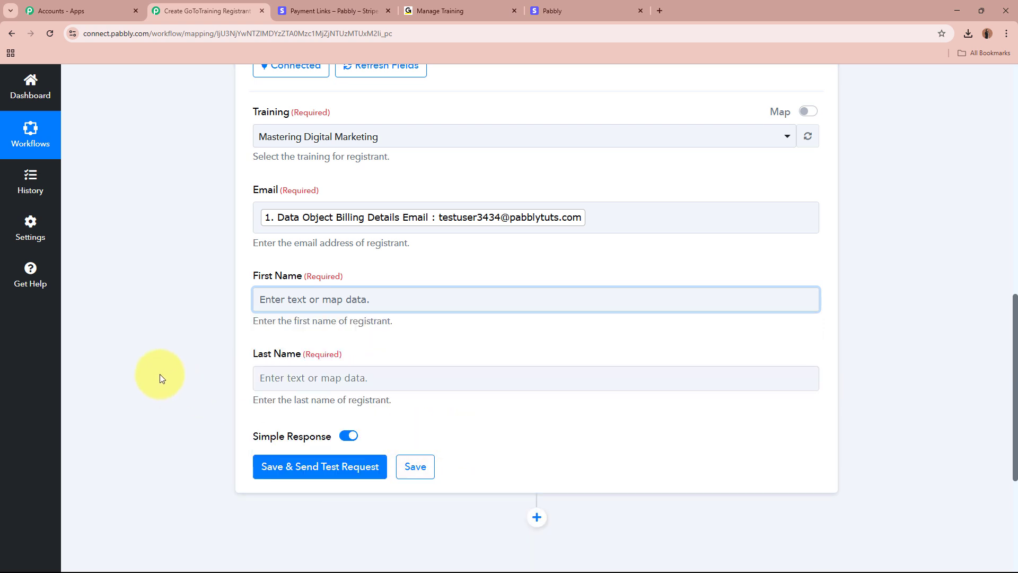
{"action": "left_click", "coordinate": [288, 311]}
{"action": "left_click", "coordinate": [193, 328]}
{"action": "scroll", "coordinate": [192, 328], "scroll_direction": "up", "scroll_amount": 7}
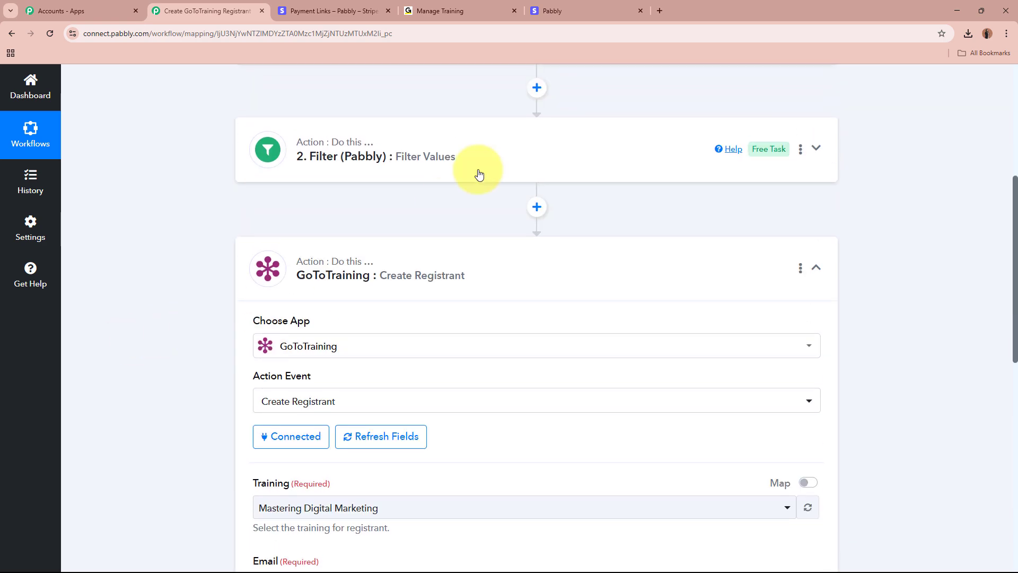
- Insert a Text Formatter (Pabbly) step with the Split Text event after the Filter and connect it
{"action": "left_click", "coordinate": [544, 212]}
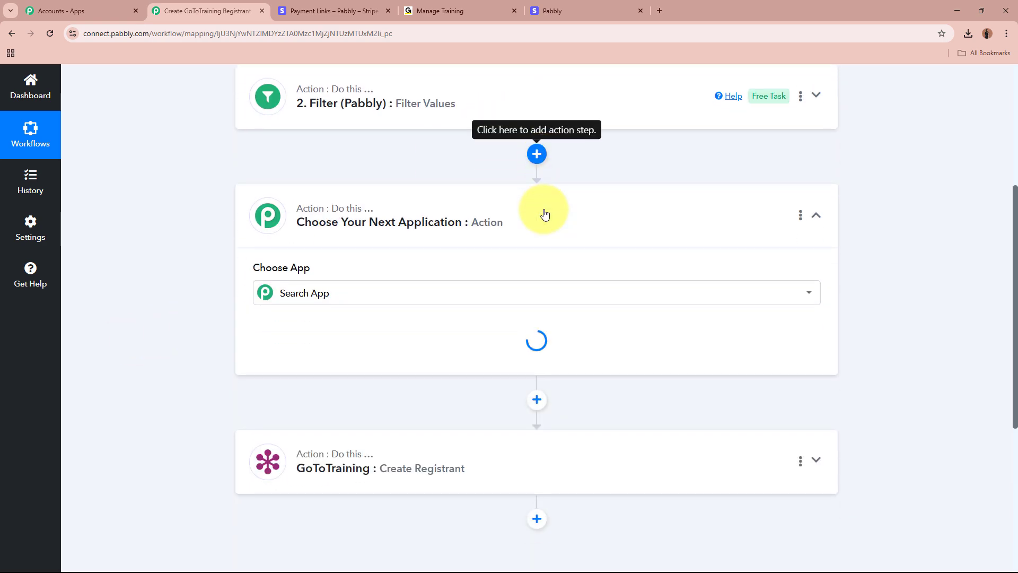
{"action": "type", "text": "text"}
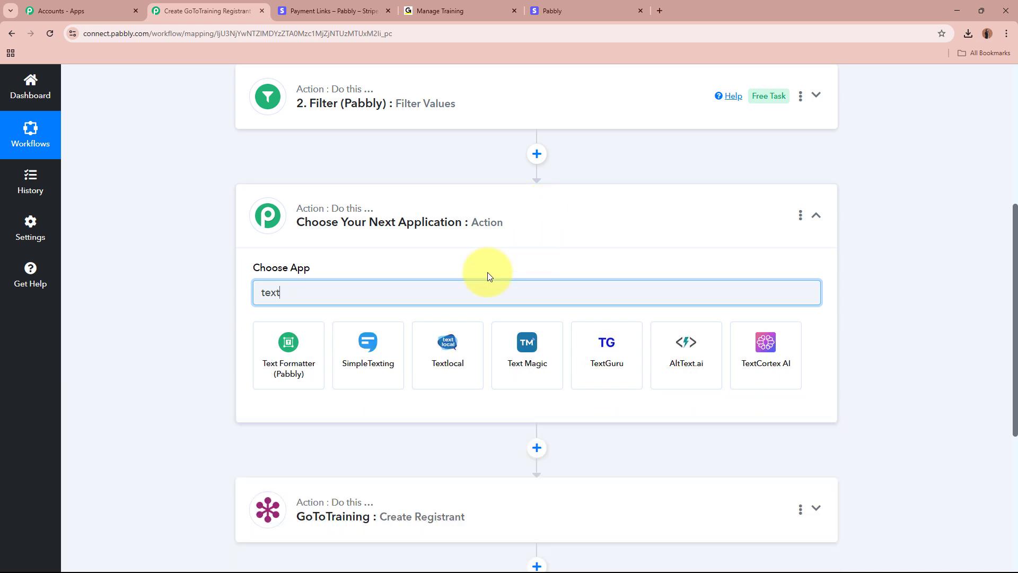
{"action": "left_click", "coordinate": [278, 352]}
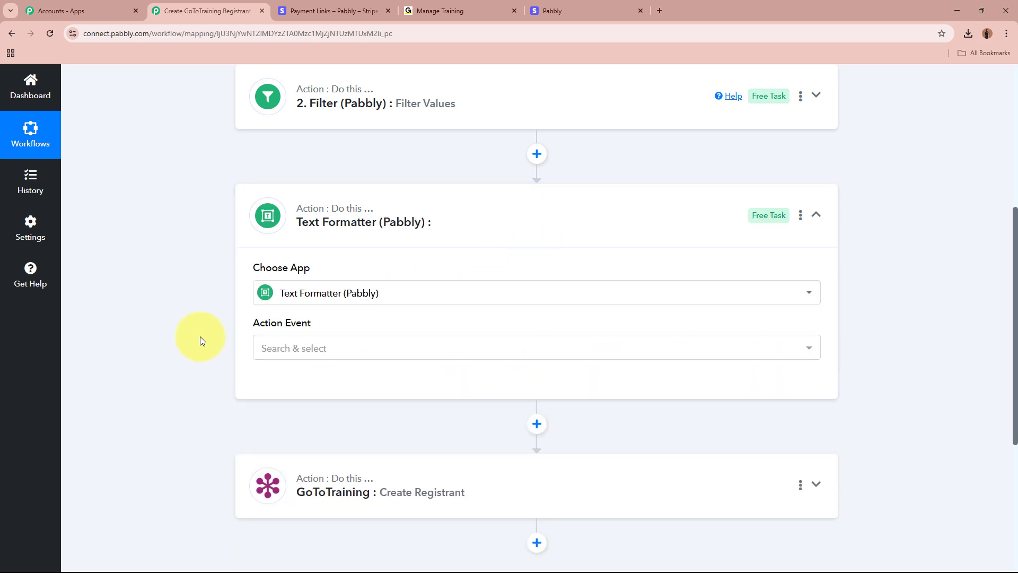
{"action": "left_click", "coordinate": [314, 346]}
{"action": "left_click", "coordinate": [332, 302]}
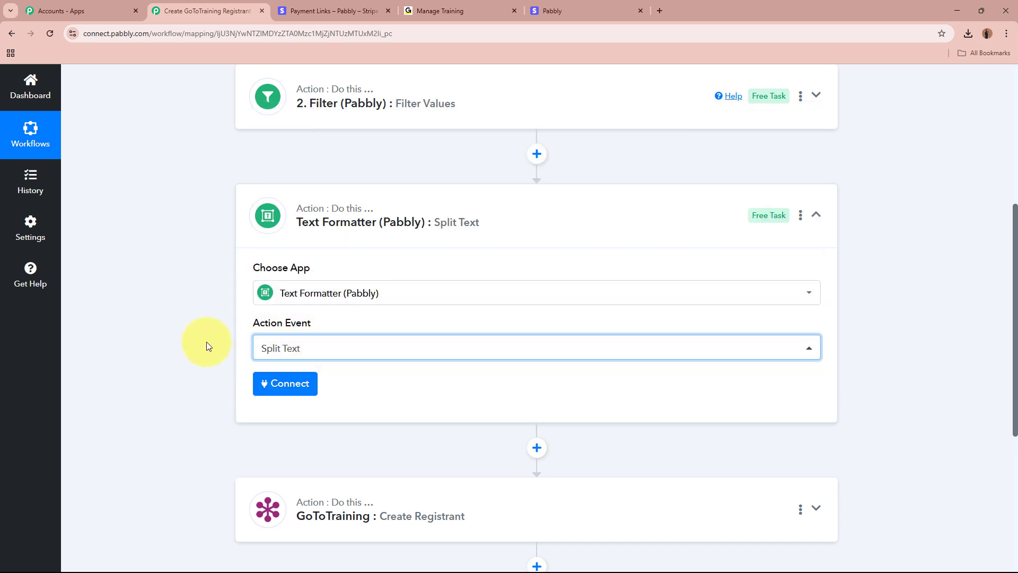
{"action": "left_click", "coordinate": [276, 390]}
- Map the Stripe Billing Details Name into Text to Split and read the space-separator tip
{"action": "scroll", "coordinate": [193, 354], "scroll_direction": "down", "scroll_amount": 3}
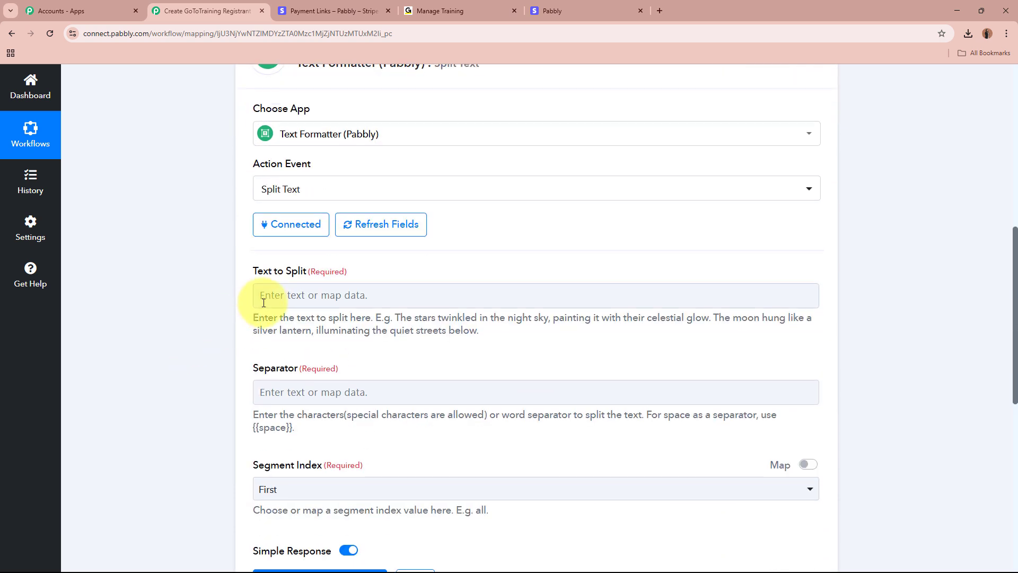
{"action": "left_click", "coordinate": [264, 302]}
{"action": "left_click", "coordinate": [398, 350]}
{"action": "type", "text": "n"}
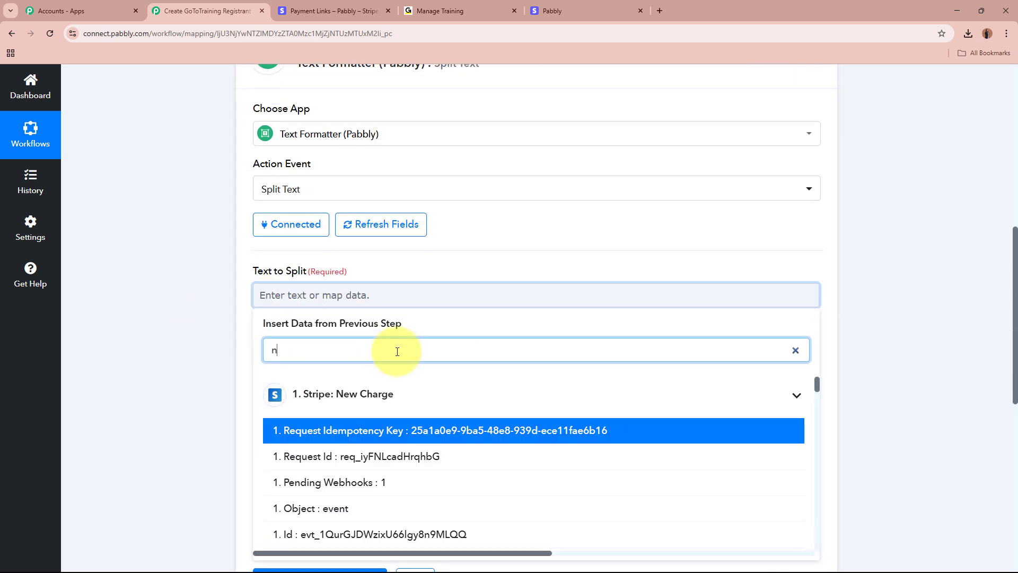
{"action": "type", "text": "ame"}
{"action": "left_click", "coordinate": [419, 426]}
{"action": "left_click", "coordinate": [218, 354]}
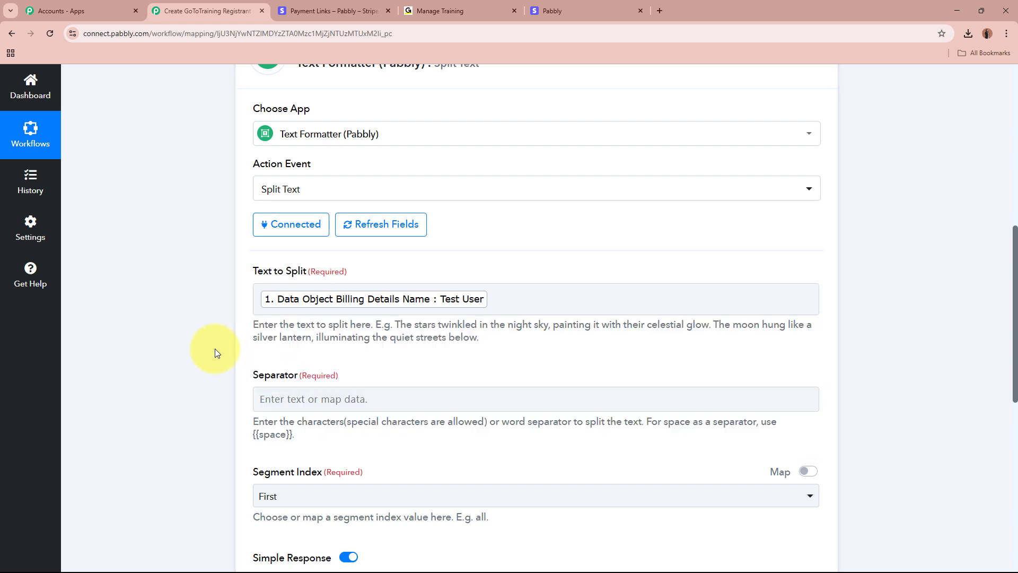
{"action": "scroll", "coordinate": [468, 305], "scroll_direction": "down", "scroll_amount": 2}
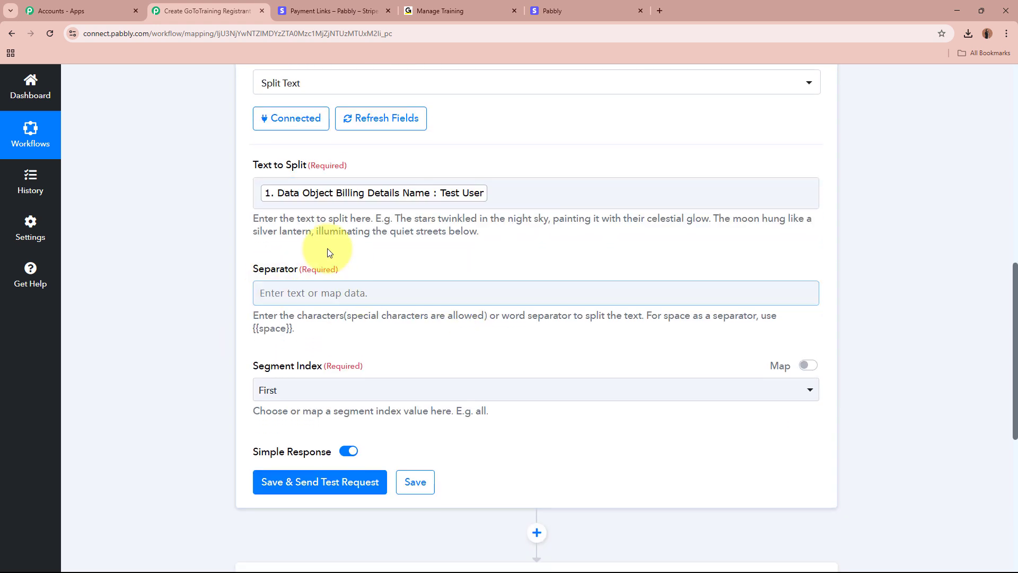
{"action": "left_click_drag", "start_coordinate": [254, 269], "coordinate": [368, 273]}
{"action": "left_click", "coordinate": [173, 307]}
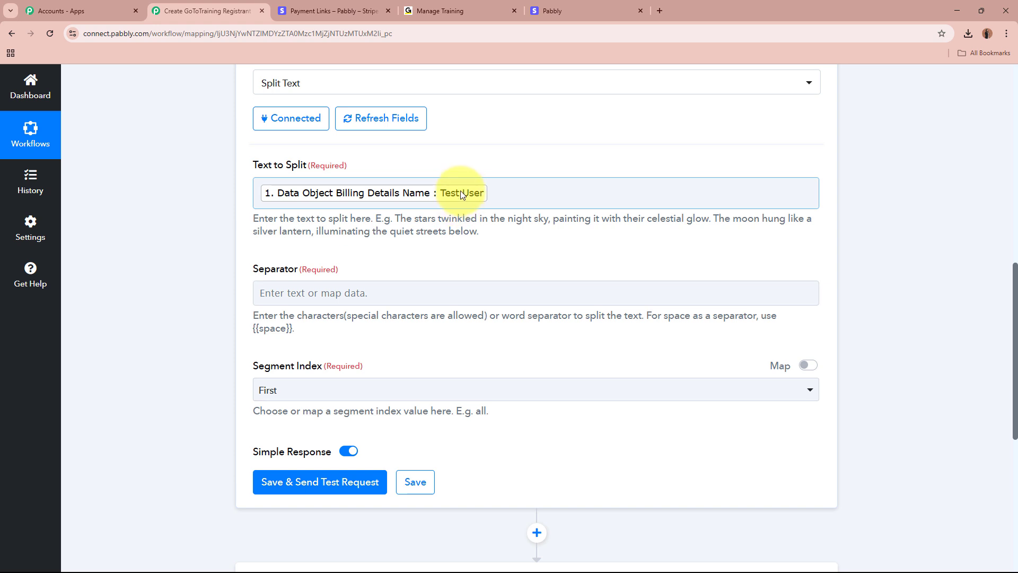
{"action": "left_click_drag", "start_coordinate": [647, 315], "coordinate": [773, 316]}
- Set the Split Text separator to {{space}} and Segment Index to All
{"action": "left_click", "coordinate": [258, 329]}
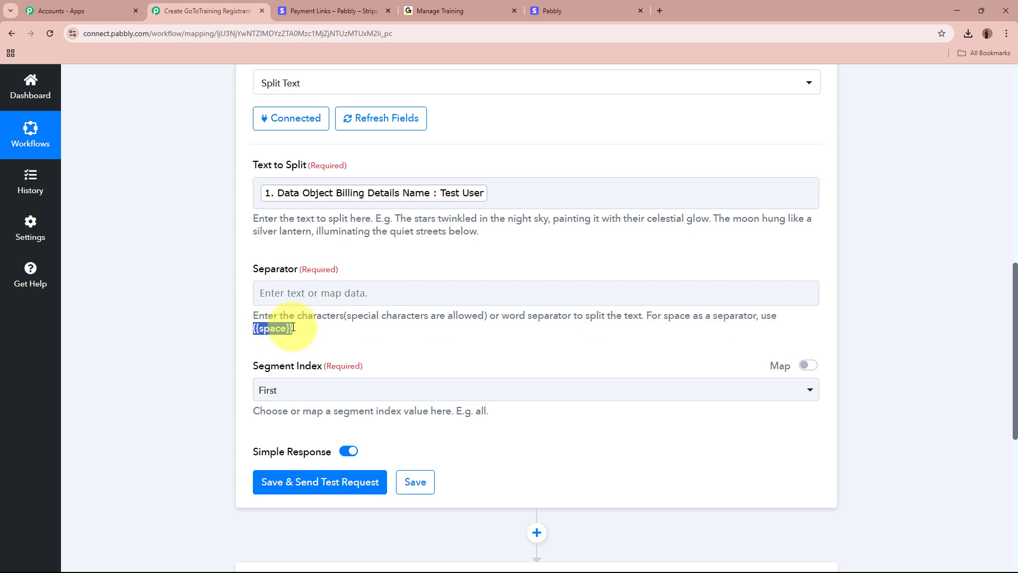
{"action": "left_click", "coordinate": [268, 292]}
{"action": "type", "text": "{{space}}"}
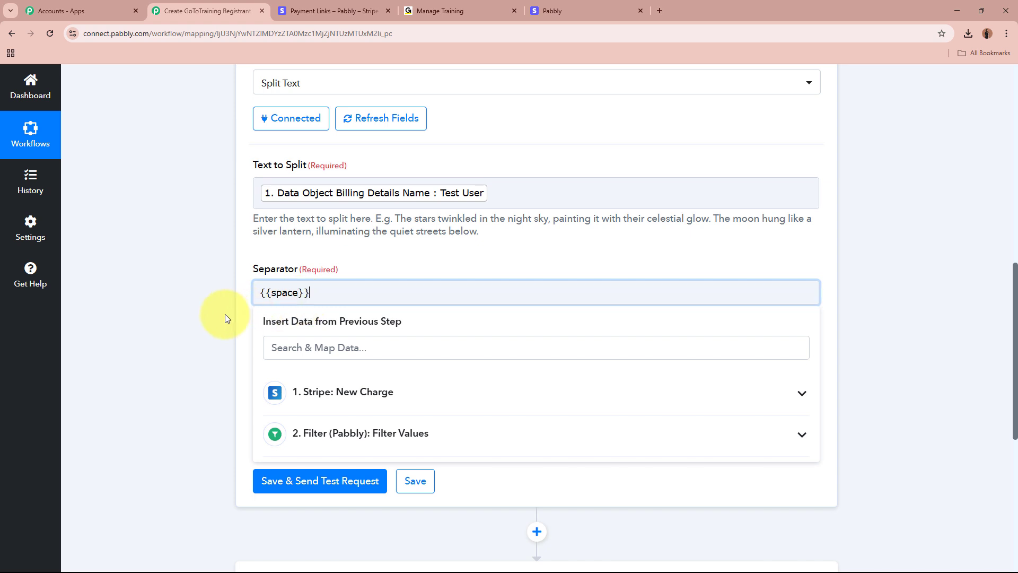
{"action": "left_click", "coordinate": [161, 320]}
{"action": "scroll", "coordinate": [161, 316], "scroll_direction": "down", "scroll_amount": 2}
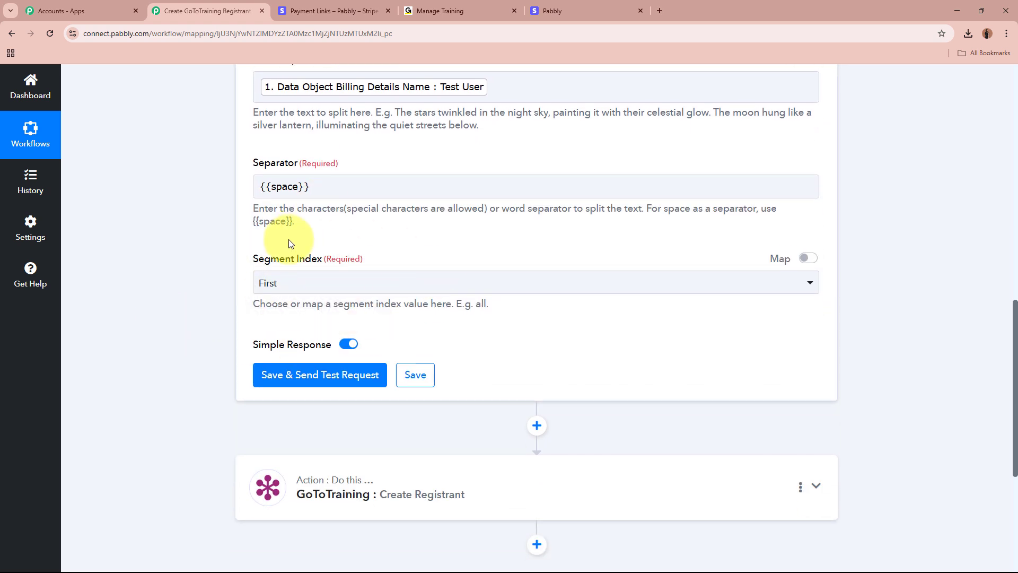
{"action": "scroll", "coordinate": [288, 240], "scroll_direction": "up", "scroll_amount": 1}
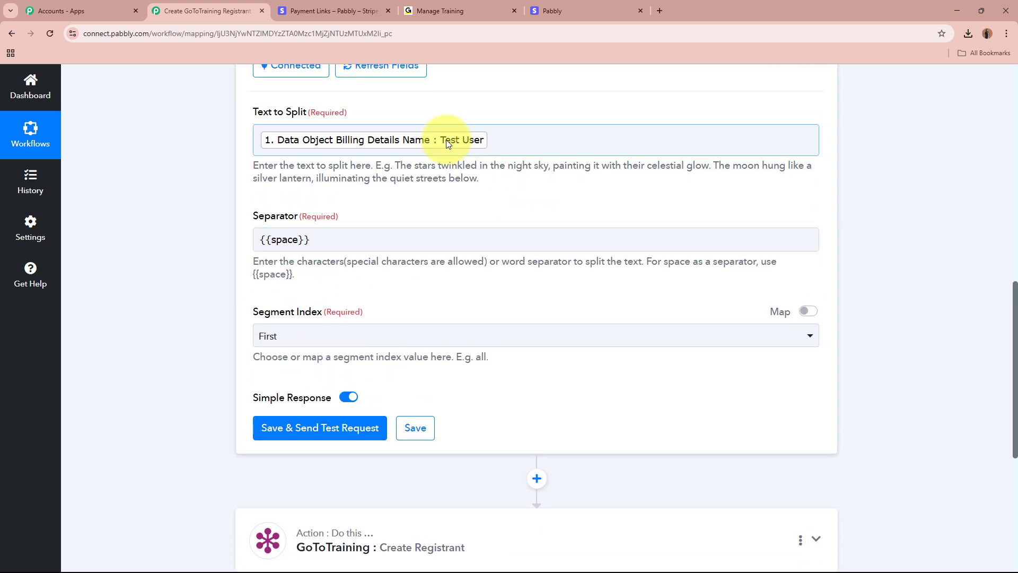
{"action": "left_click", "coordinate": [436, 337]}
{"action": "left_click", "coordinate": [399, 493]}
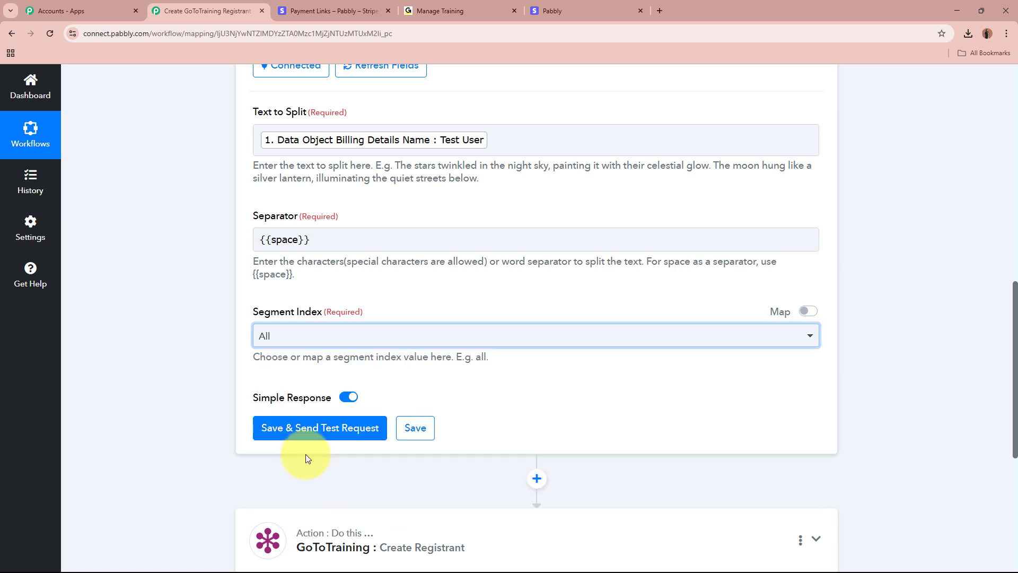
- Save and test Split Text, confirming the results Test and User
{"action": "left_click", "coordinate": [317, 429]}
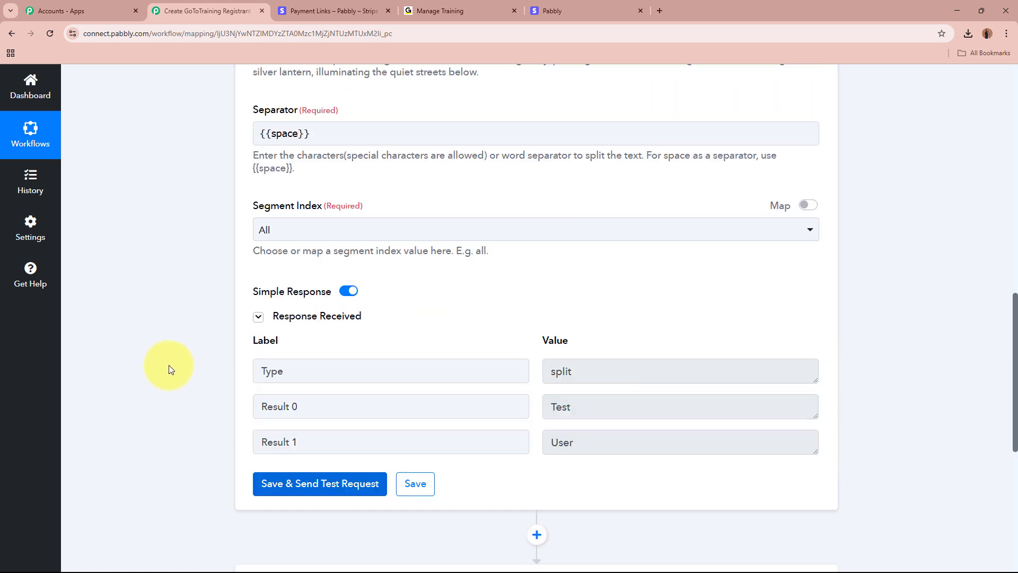
{"action": "left_click_drag", "start_coordinate": [599, 300], "coordinate": [529, 301]}
{"action": "left_click_drag", "start_coordinate": [600, 338], "coordinate": [507, 337]}
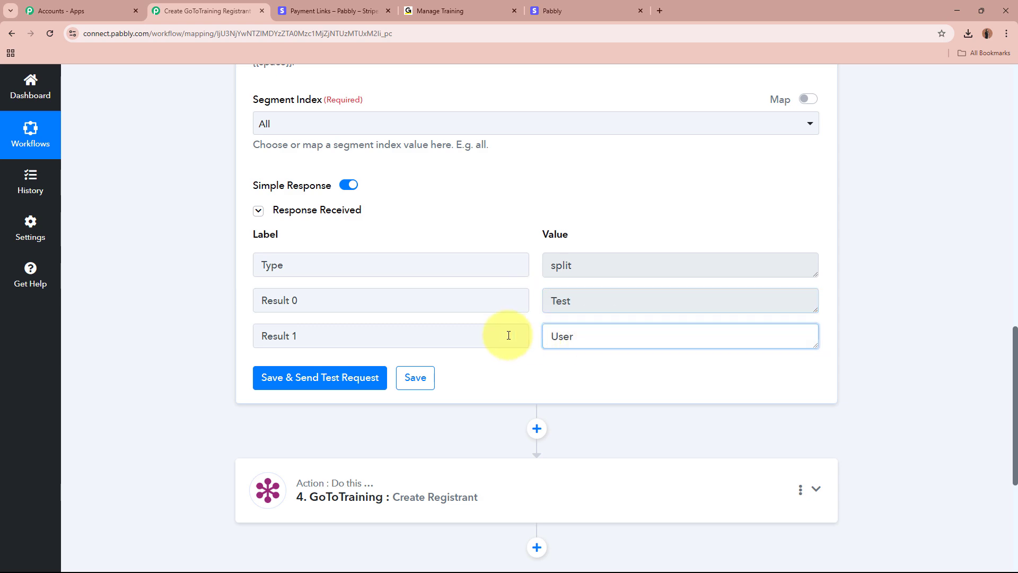
{"action": "left_click", "coordinate": [630, 478]}
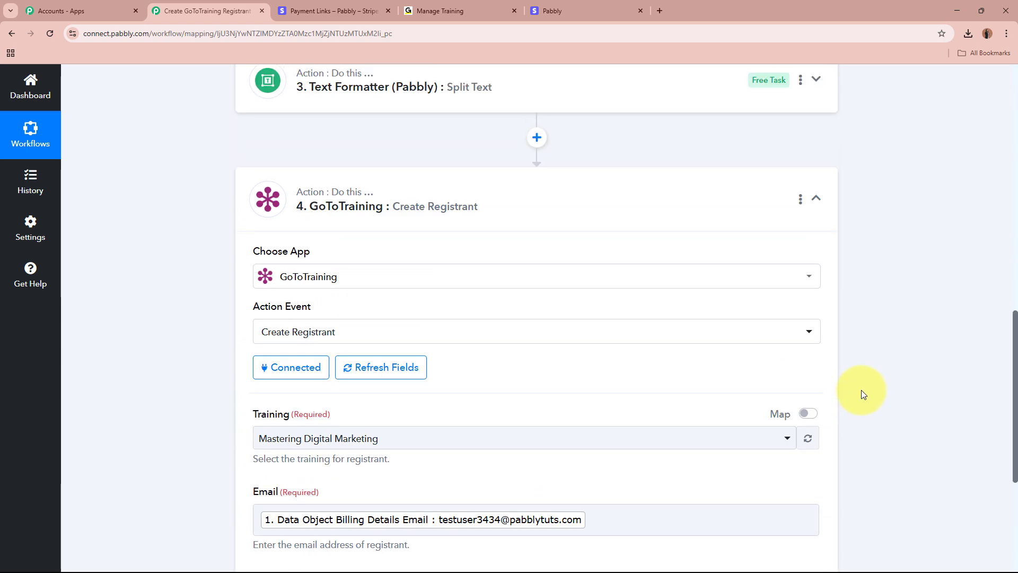
- Map Split Text Result 0 (Test) into First Name and Result 1 (User) into Last Name
{"action": "scroll", "coordinate": [486, 398], "scroll_direction": "down", "scroll_amount": 5}
{"action": "left_click", "coordinate": [411, 350]}
{"action": "scroll", "coordinate": [118, 332], "scroll_direction": "down", "scroll_amount": 2}
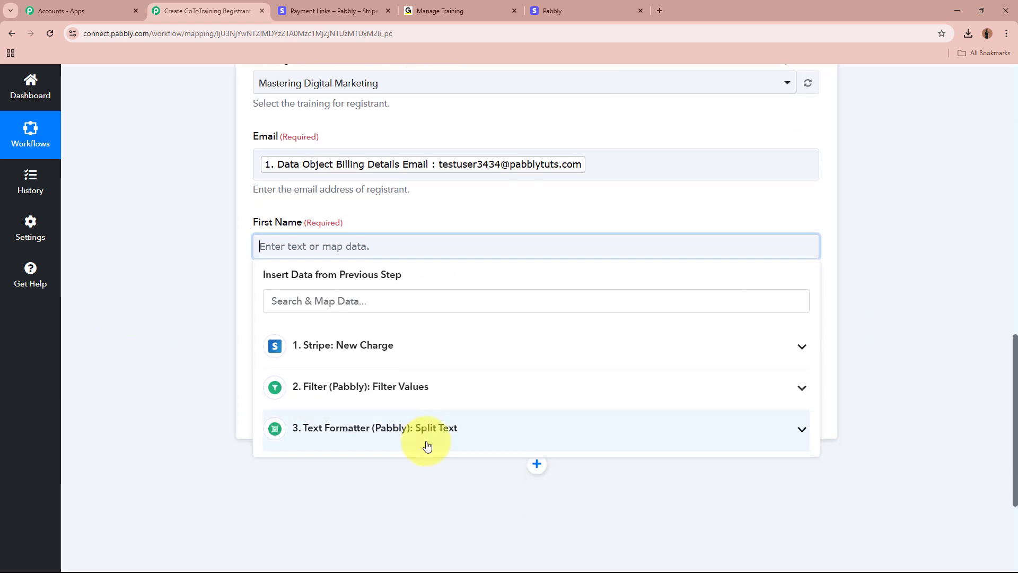
{"action": "left_click", "coordinate": [424, 440]}
{"action": "left_click", "coordinate": [395, 488]}
{"action": "left_click", "coordinate": [148, 348]}
{"action": "left_click", "coordinate": [439, 338]}
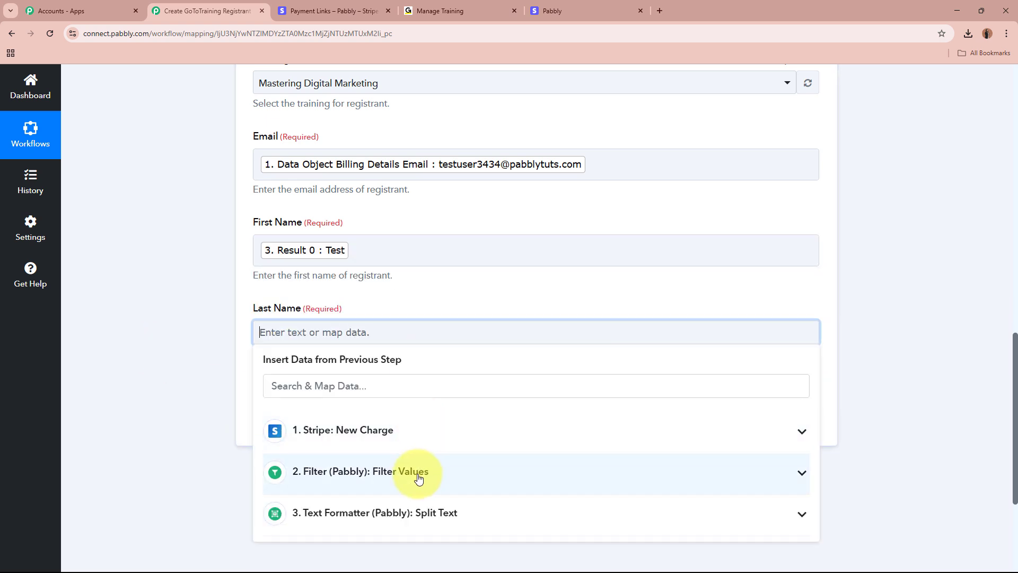
{"action": "left_click", "coordinate": [428, 509]}
{"action": "scroll", "coordinate": [231, 491], "scroll_direction": "down", "scroll_amount": 3}
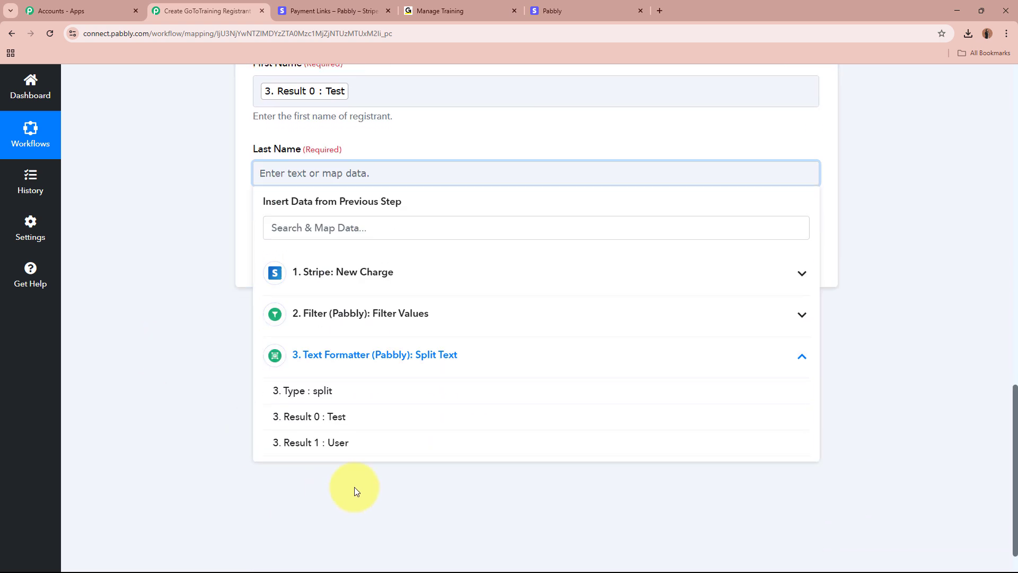
{"action": "left_click", "coordinate": [421, 443]}
{"action": "left_click", "coordinate": [205, 343]}
- Save and test the registrant step, checking the returned RegistrantKey
{"action": "scroll", "coordinate": [205, 344], "scroll_direction": "up", "scroll_amount": 3}
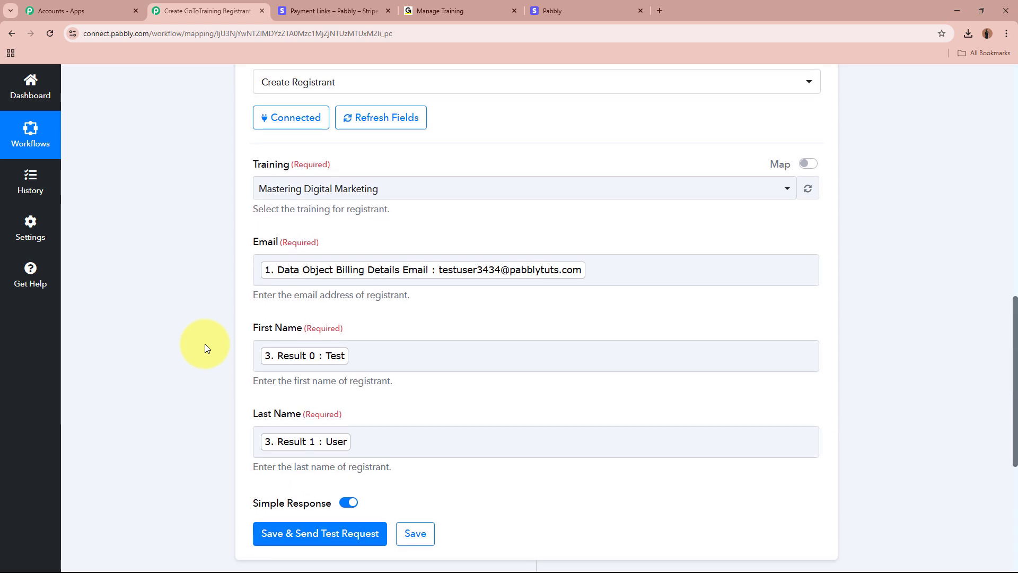
{"action": "scroll", "coordinate": [204, 344], "scroll_direction": "down", "scroll_amount": 4}
{"action": "left_click", "coordinate": [275, 323]}
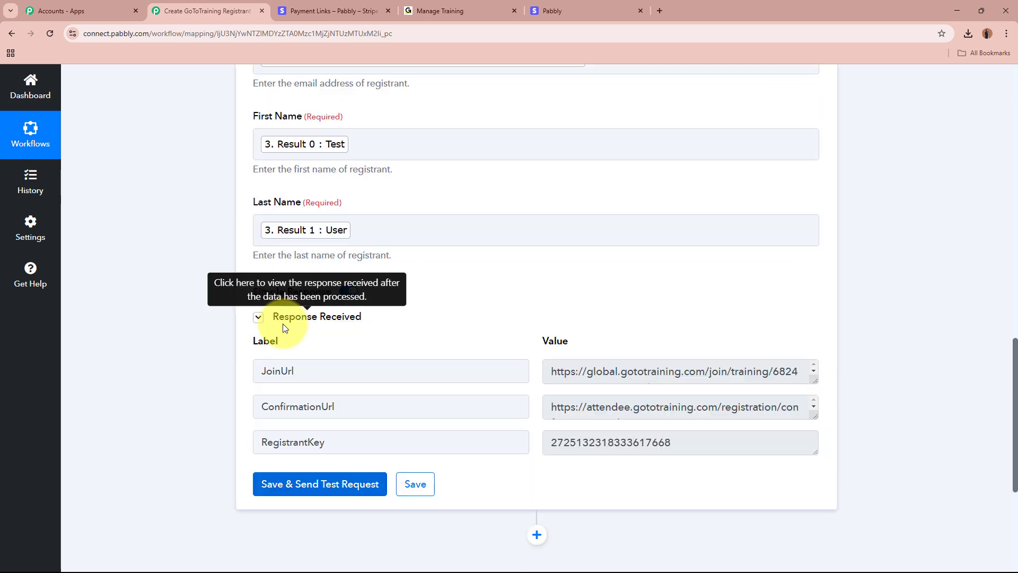
{"action": "scroll", "coordinate": [244, 339], "scroll_direction": "down", "scroll_amount": 2}
{"action": "double_click", "coordinate": [345, 326]}
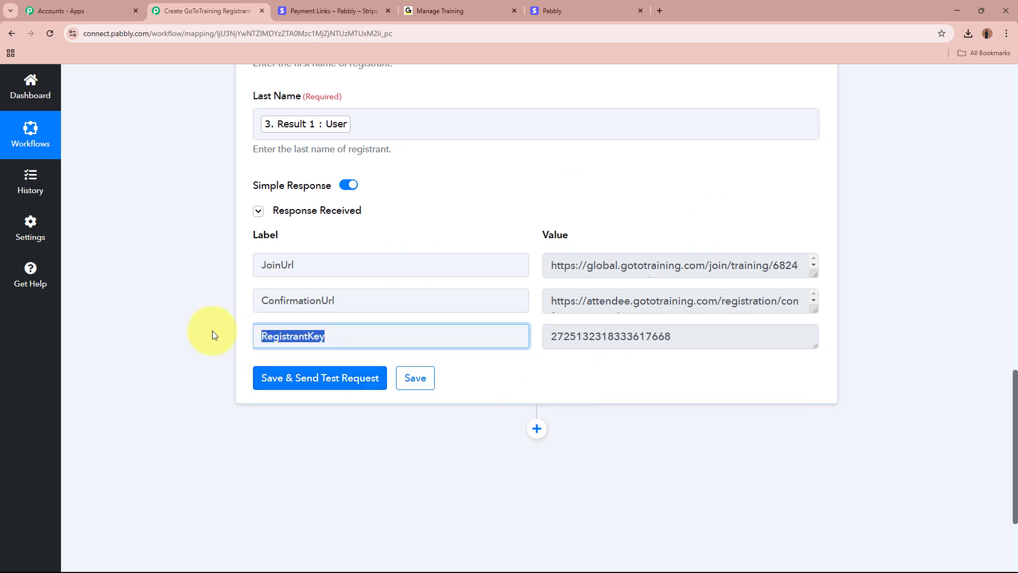
{"action": "double_click", "coordinate": [692, 332]}
{"action": "left_click", "coordinate": [651, 367]}
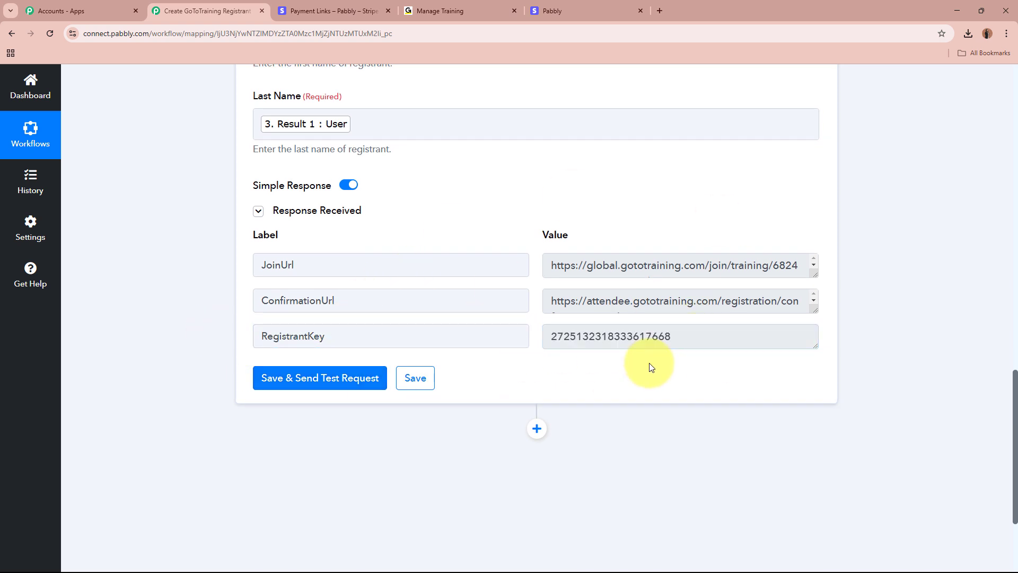
- Reload the GoToTraining training page and verify the test registrant's email in the Registrants list
{"action": "left_click", "coordinate": [457, 10]}
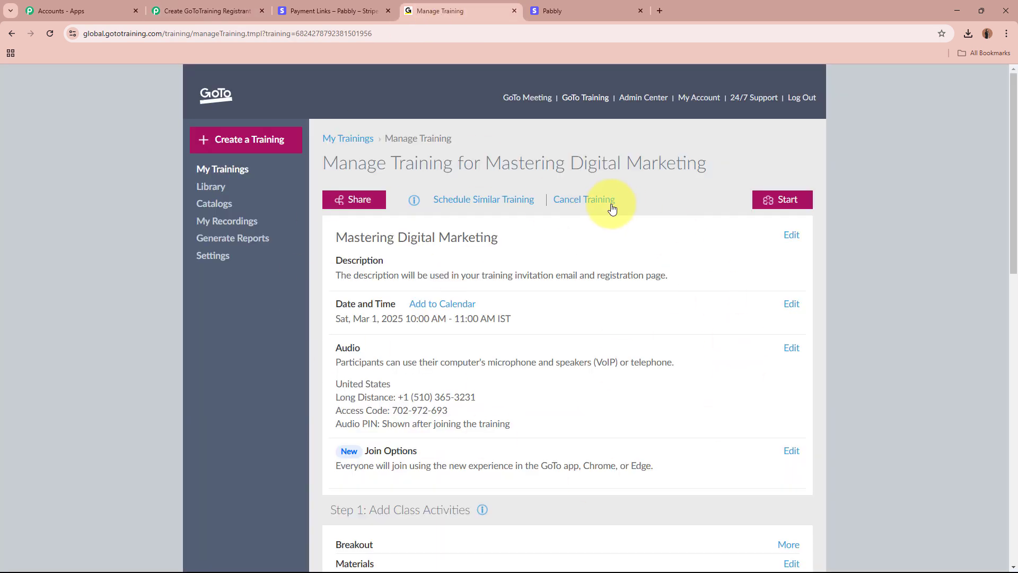
{"action": "left_click", "coordinate": [51, 34]}
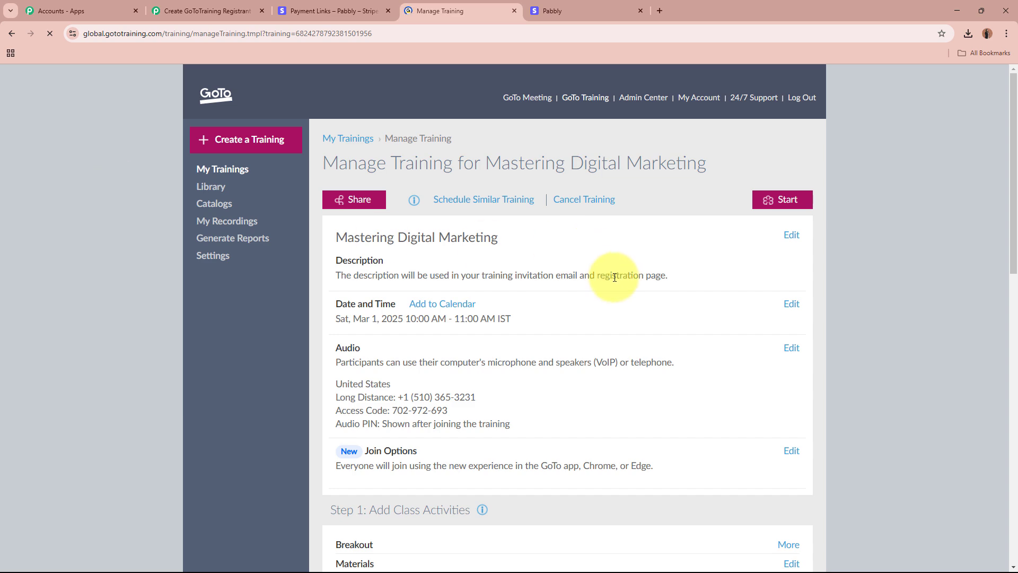
{"action": "scroll", "coordinate": [619, 284], "scroll_direction": "down", "scroll_amount": 10}
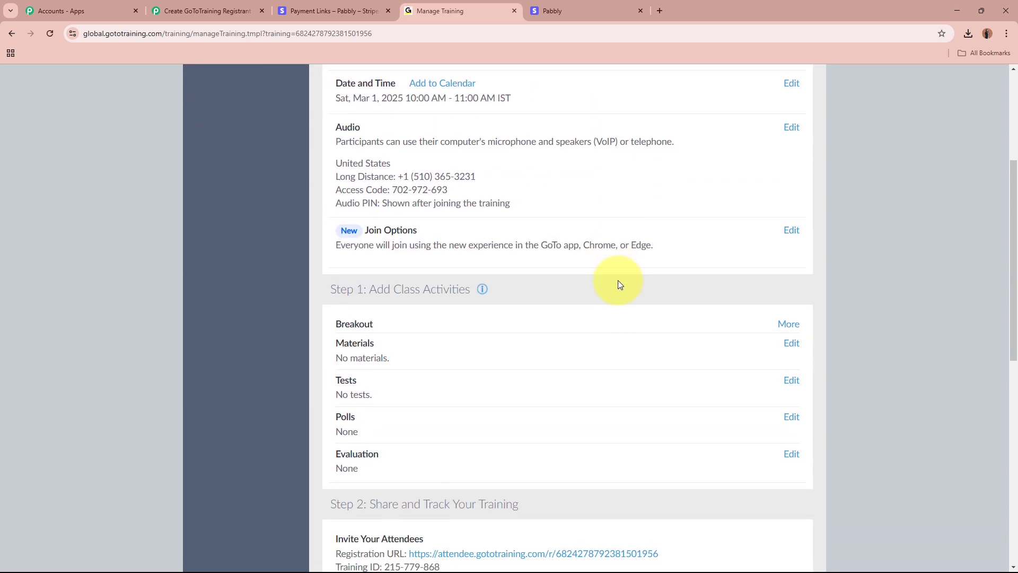
{"action": "scroll", "coordinate": [618, 284], "scroll_direction": "down", "scroll_amount": 1}
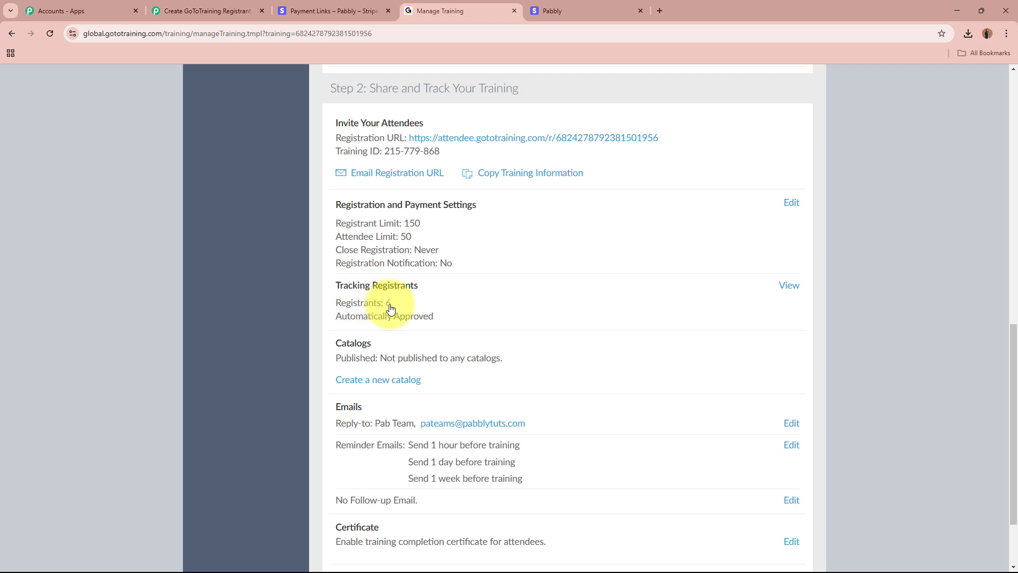
{"action": "left_click", "coordinate": [388, 304]}
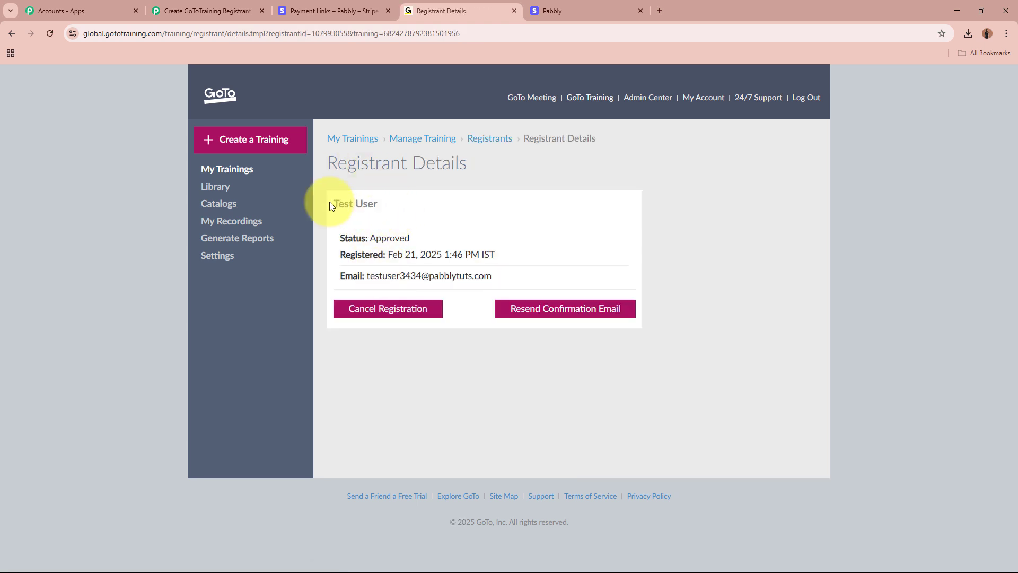
{"action": "left_click_drag", "start_coordinate": [368, 275], "coordinate": [509, 282]}
{"action": "left_click", "coordinate": [536, 266]}
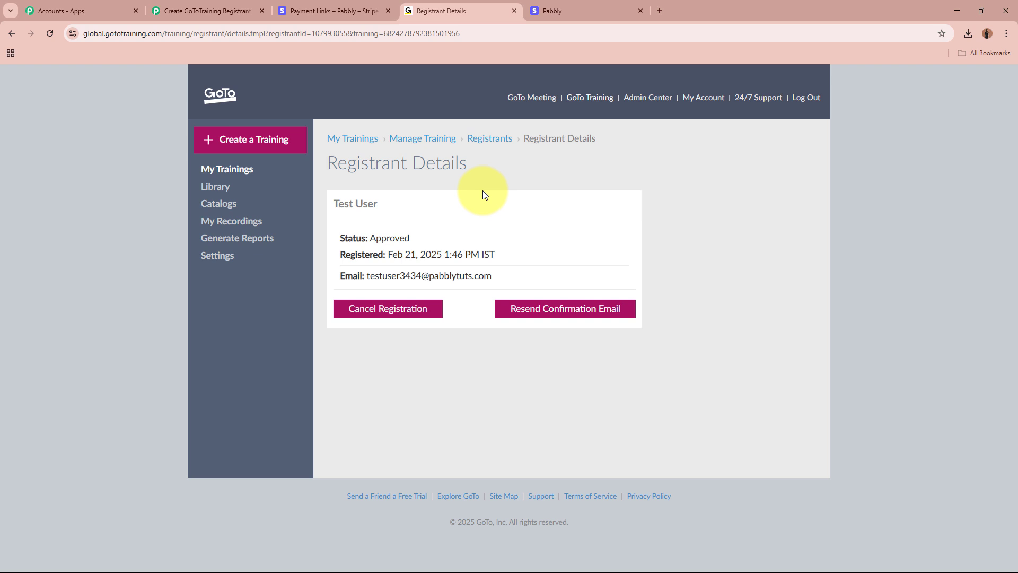
{"action": "left_click", "coordinate": [339, 11]}
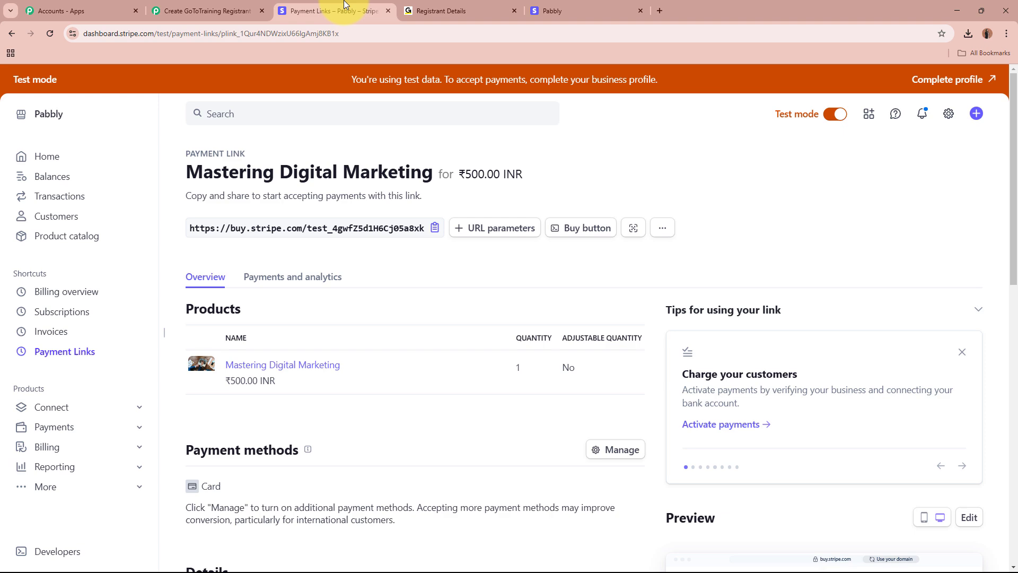
- Return to Pabbly and scroll through all four steps, from Stripe New Charge to GoToTraining Create Registrant
{"action": "left_click", "coordinate": [448, 5]}
{"action": "left_click", "coordinate": [222, 10]}
{"action": "scroll", "coordinate": [133, 341], "scroll_direction": "up", "scroll_amount": 10}
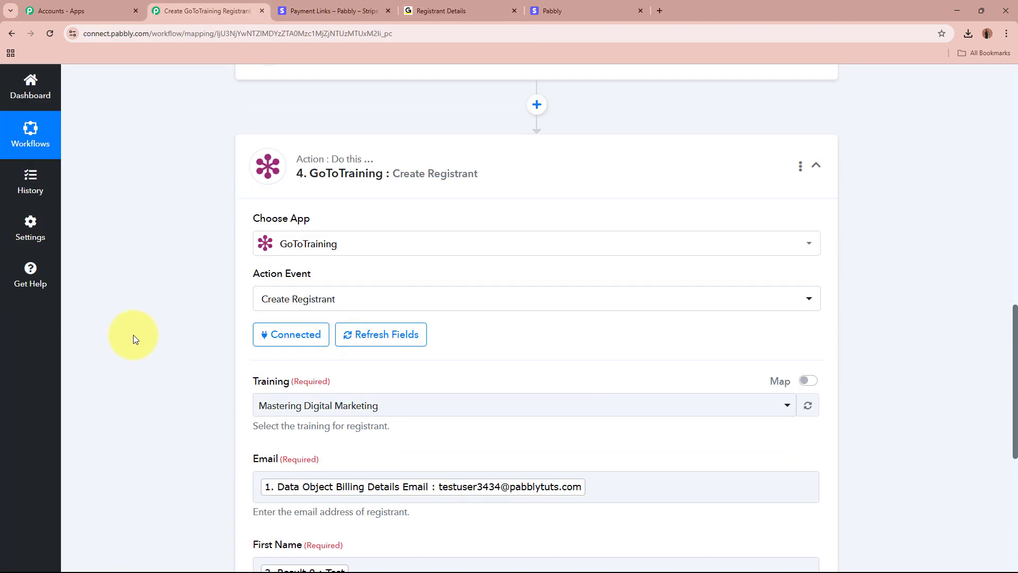
{"action": "scroll", "coordinate": [504, 425], "scroll_direction": "up", "scroll_amount": 5}
{"action": "scroll", "coordinate": [800, 404], "scroll_direction": "up", "scroll_amount": 5}
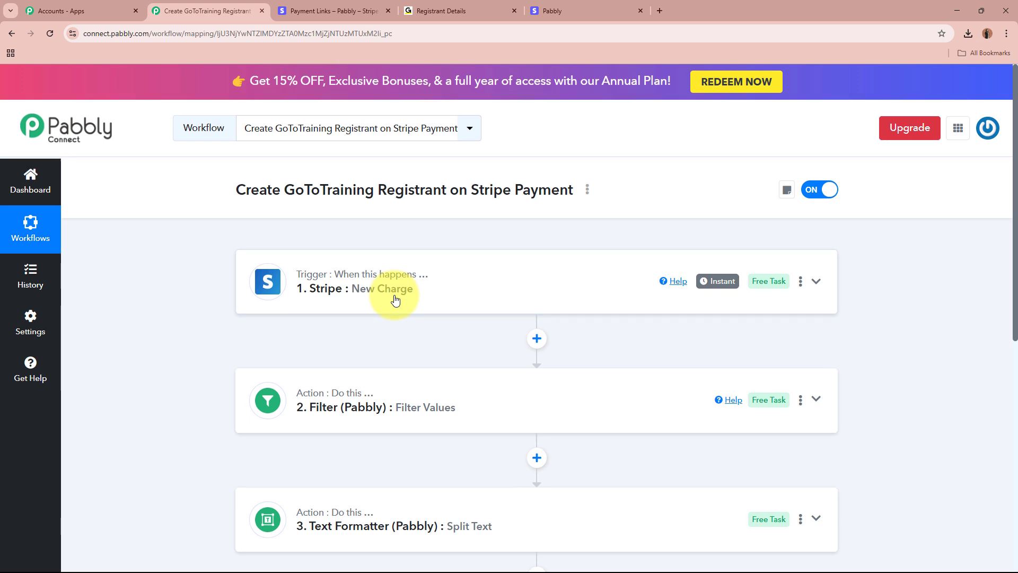
{"action": "scroll", "coordinate": [393, 295], "scroll_direction": "down", "scroll_amount": 5}
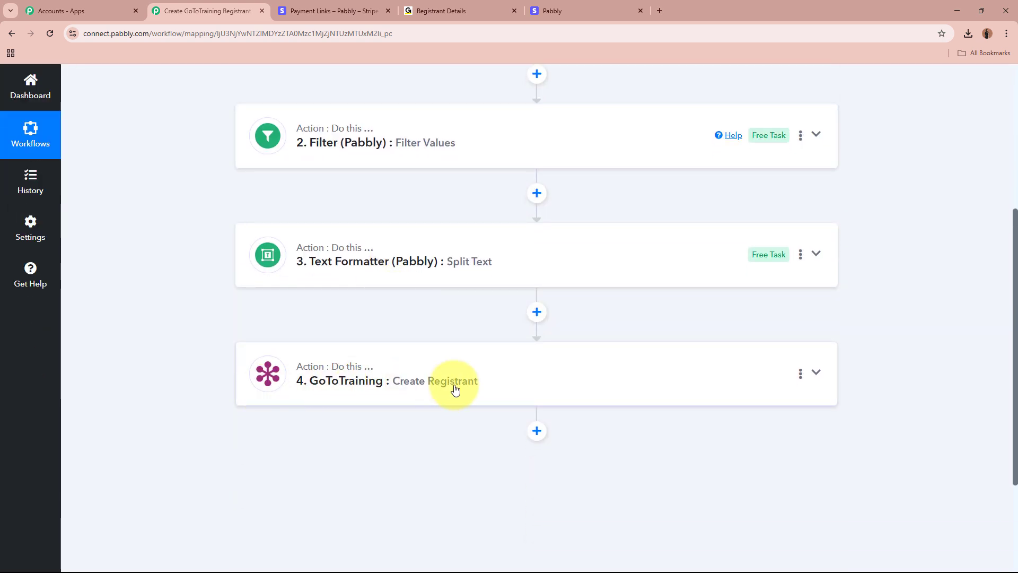
{"action": "scroll", "coordinate": [451, 393], "scroll_direction": "up", "scroll_amount": 5}
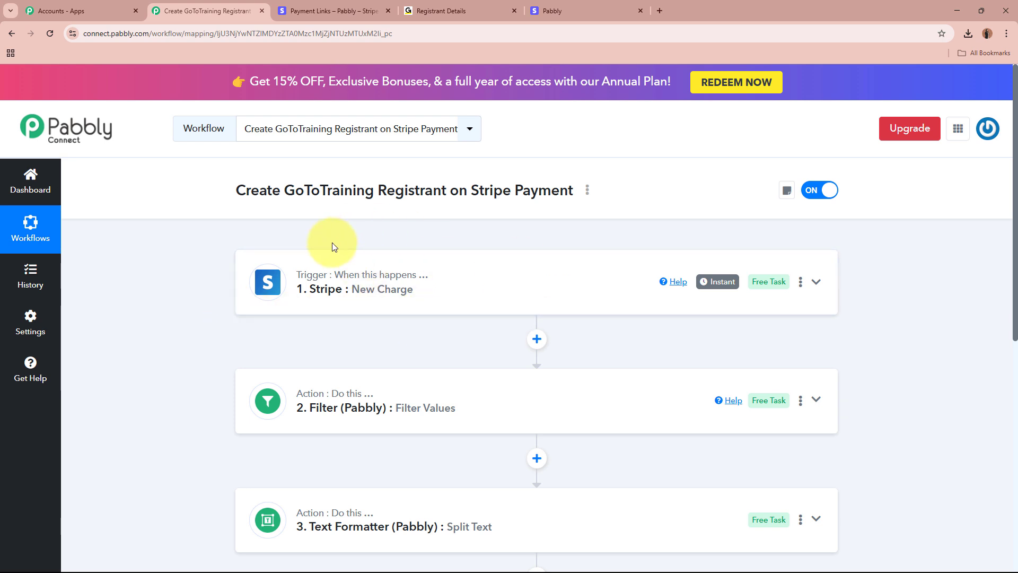
{"action": "scroll", "coordinate": [332, 243], "scroll_direction": "down", "scroll_amount": 6}
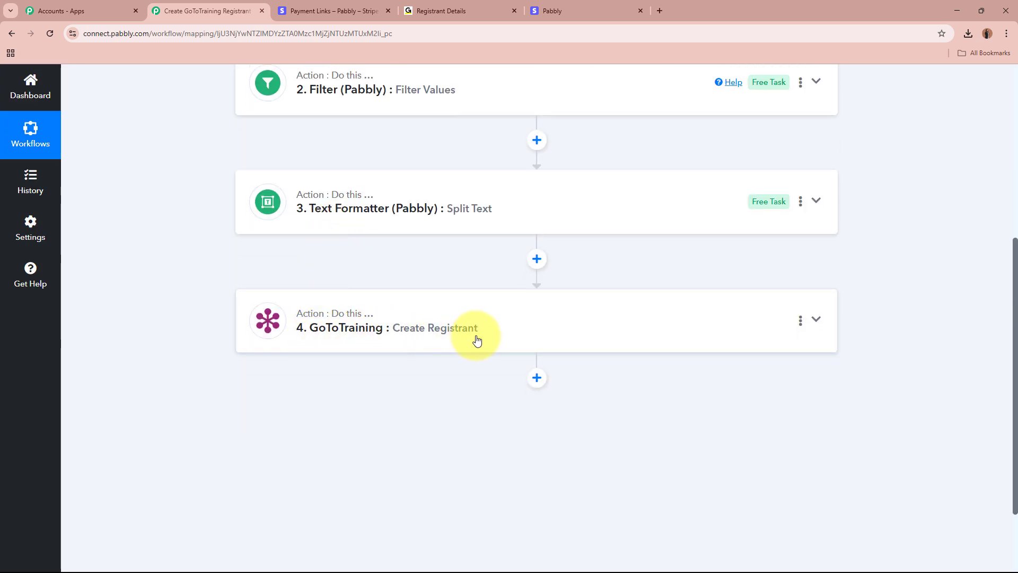
{"action": "scroll", "coordinate": [476, 340], "scroll_direction": "up", "scroll_amount": 2}
{"action": "scroll", "coordinate": [476, 340], "scroll_direction": "up", "scroll_amount": 2}
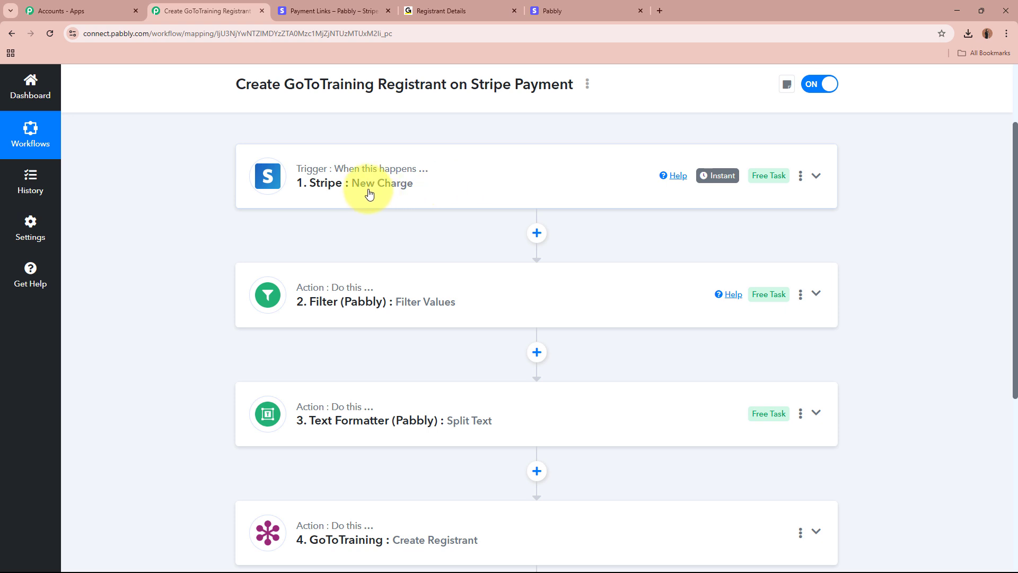
{"action": "scroll", "coordinate": [339, 169], "scroll_direction": "down", "scroll_amount": 4}
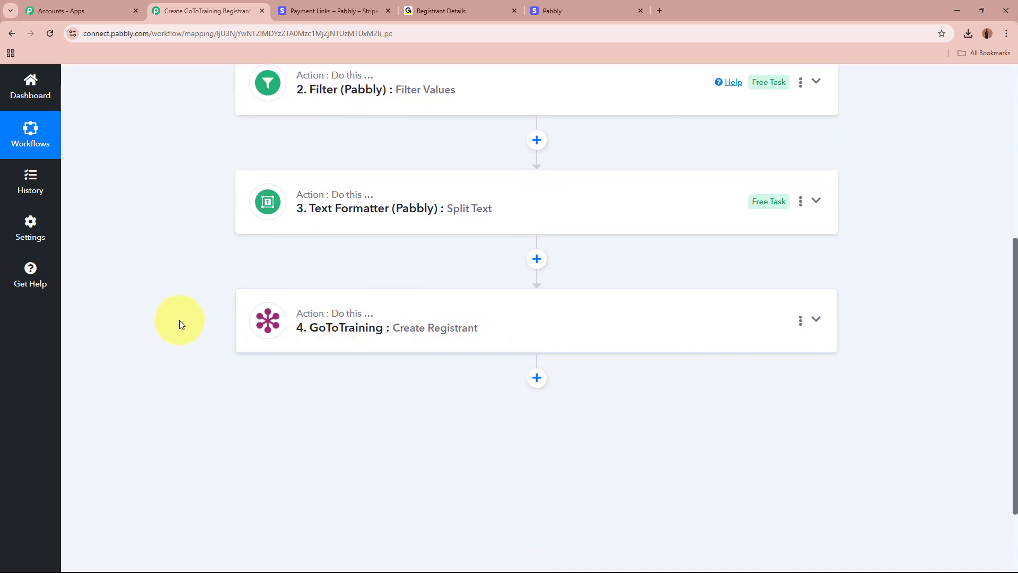
{"action": "scroll", "coordinate": [359, 302], "scroll_direction": "up", "scroll_amount": 6}
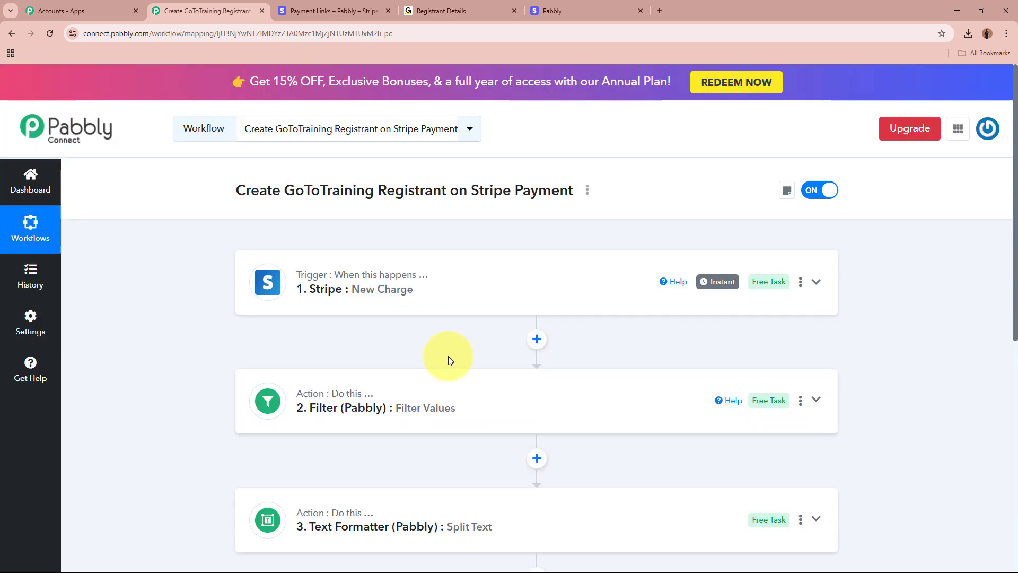
{"action": "scroll", "coordinate": [447, 356], "scroll_direction": "down", "scroll_amount": 5}
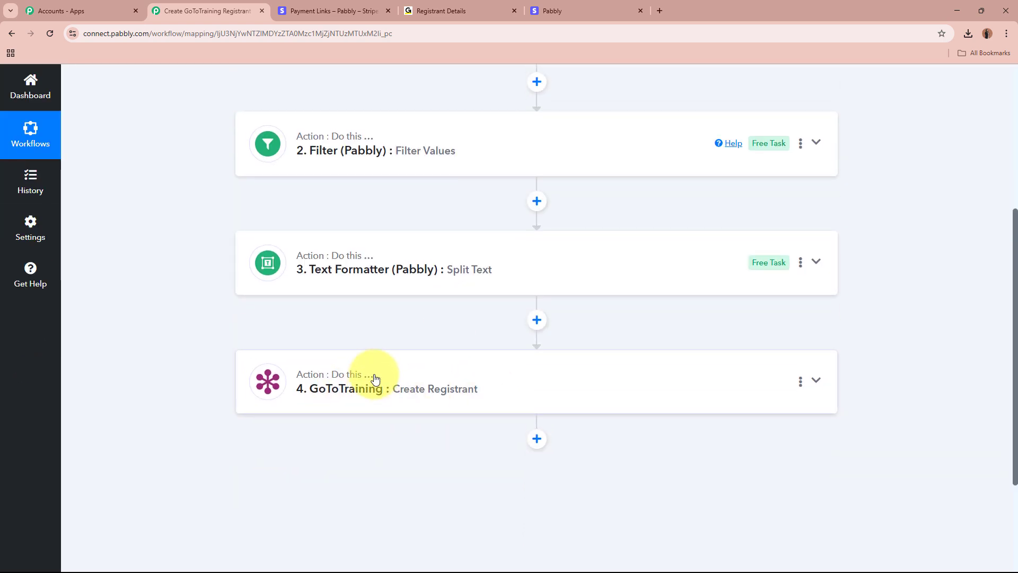